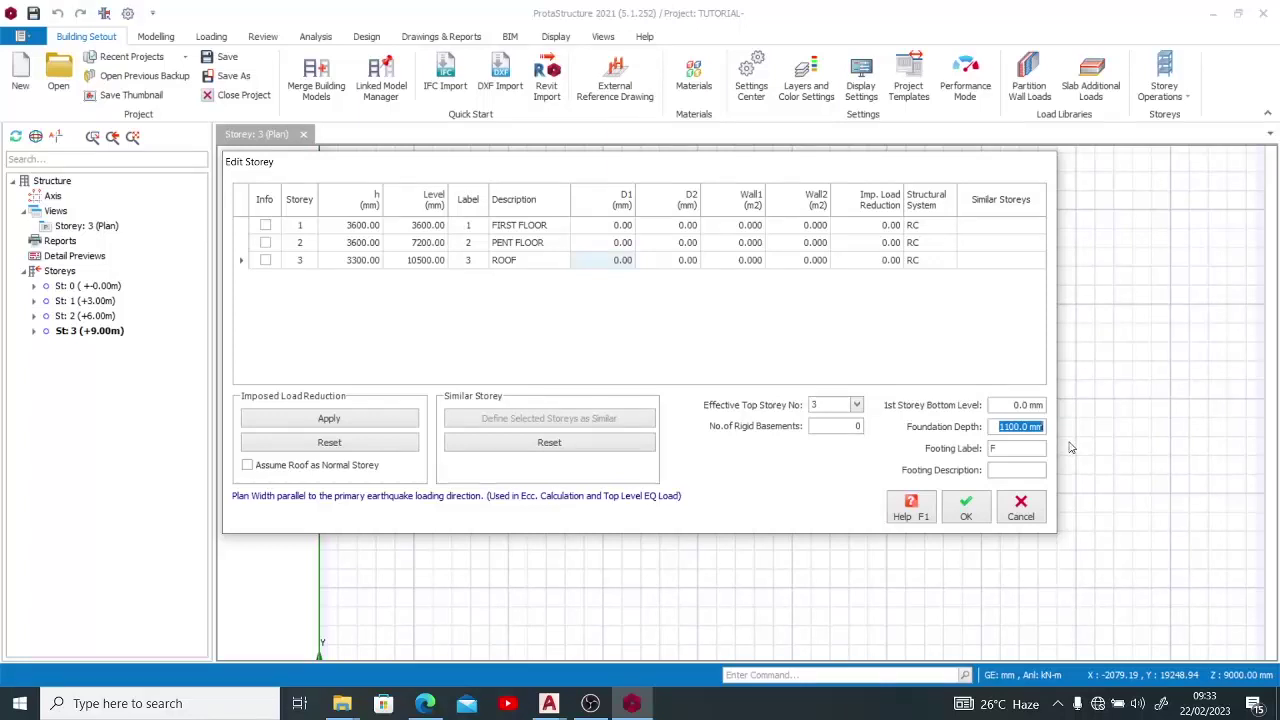
Set the foundation depth to 120 and apply the storey edits
{"action": "type", "text": "120"}
{"action": "left_click", "coordinate": [966, 512]}
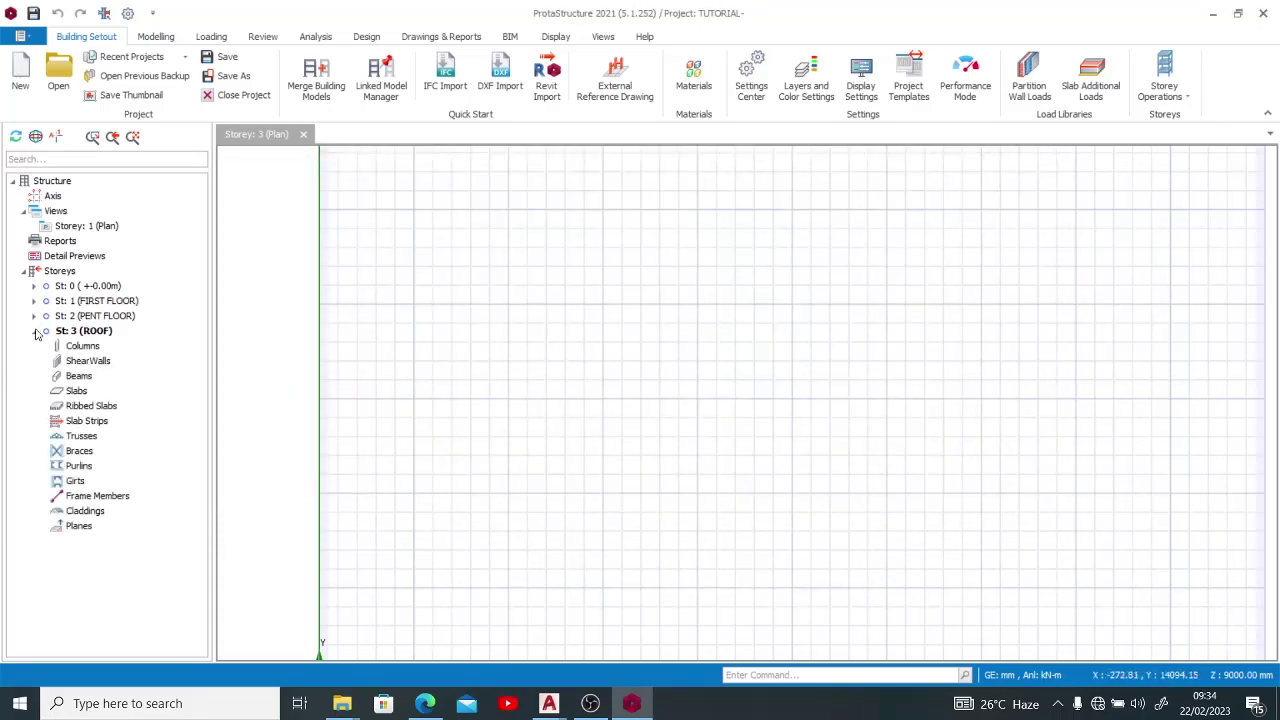
Collapse the St: 3 (ROOF) branch and open the plan of storey St: 0
{"action": "left_click", "coordinate": [34, 330]}
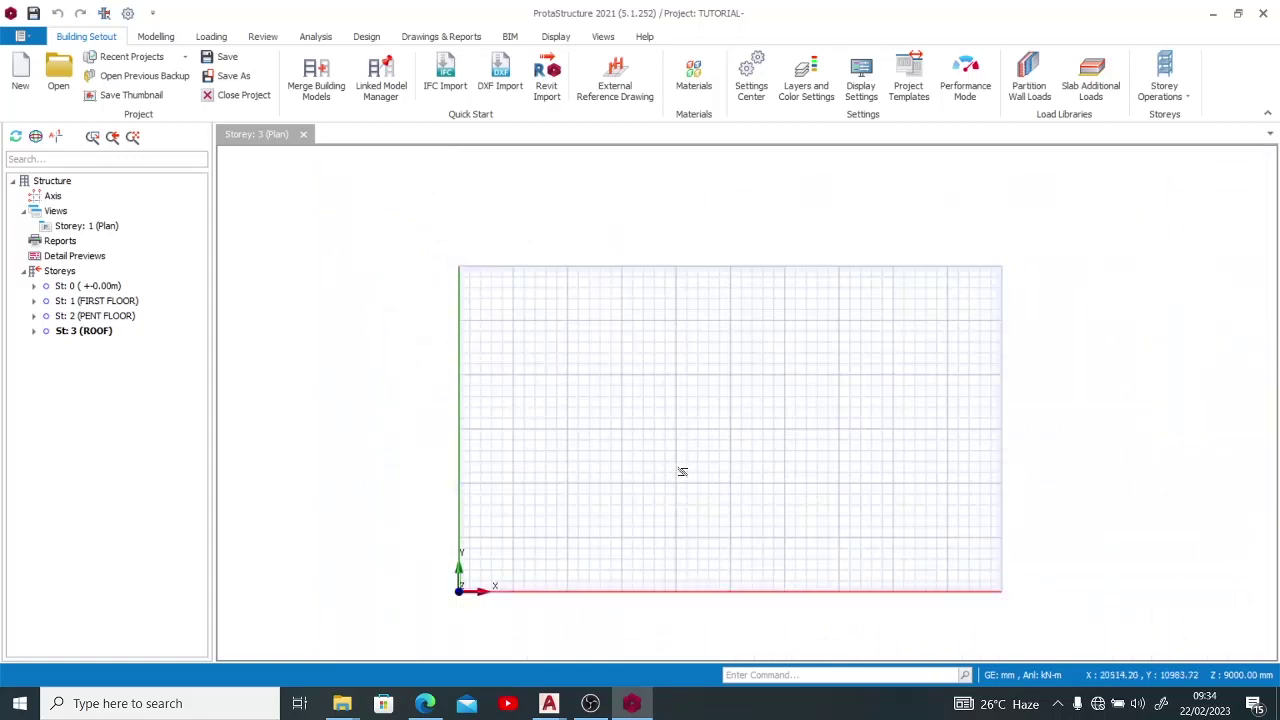
{"action": "scroll", "coordinate": [706, 449], "scroll_direction": "up", "scroll_amount": 1}
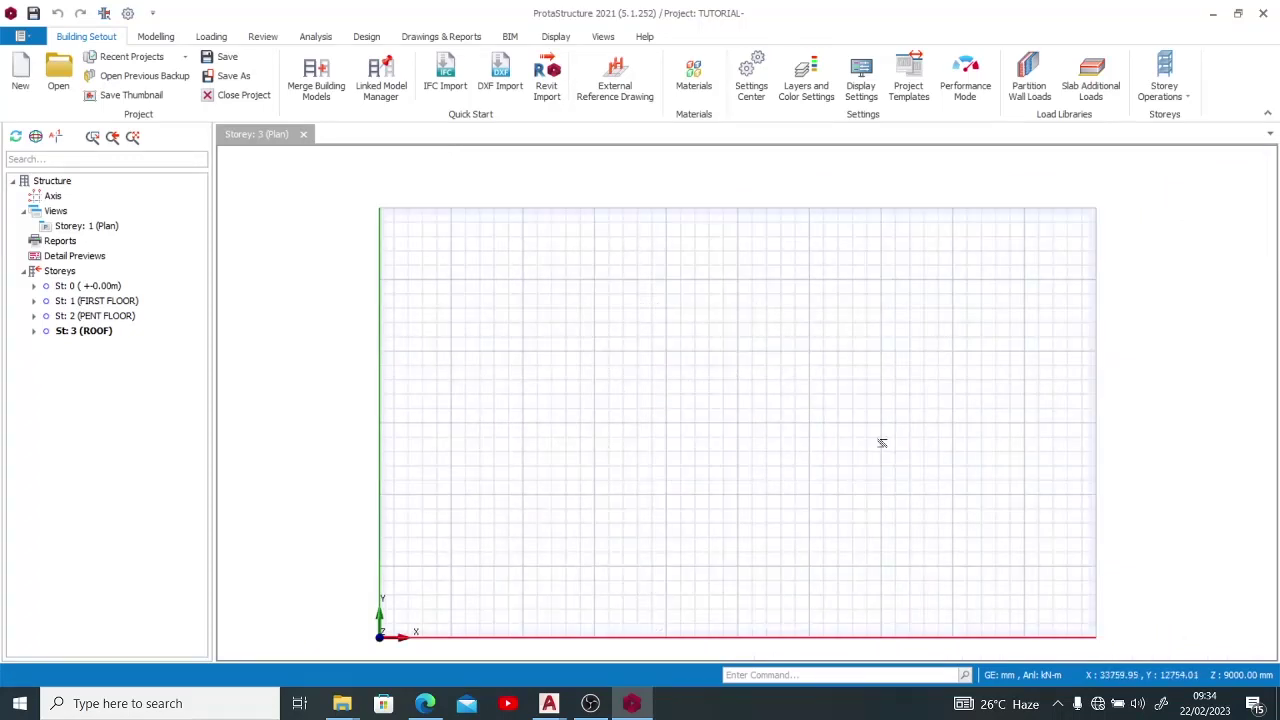
{"action": "left_click", "coordinate": [88, 287]}
{"action": "double_click", "coordinate": [88, 287]}
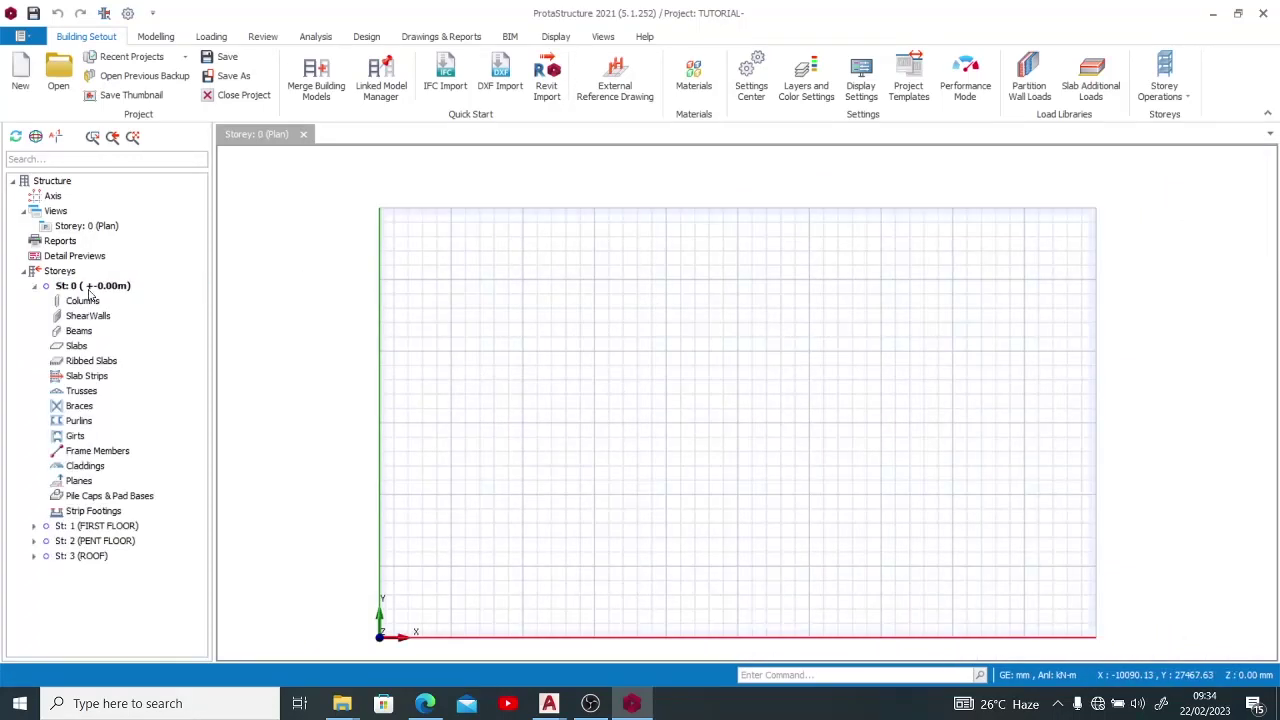
Open the St: 1 (FIRST FLOOR) plan and examine the reference layouts and the titles beneath them, from ground floor to roof
{"action": "left_click", "coordinate": [34, 287]}
{"action": "left_click", "coordinate": [79, 300]}
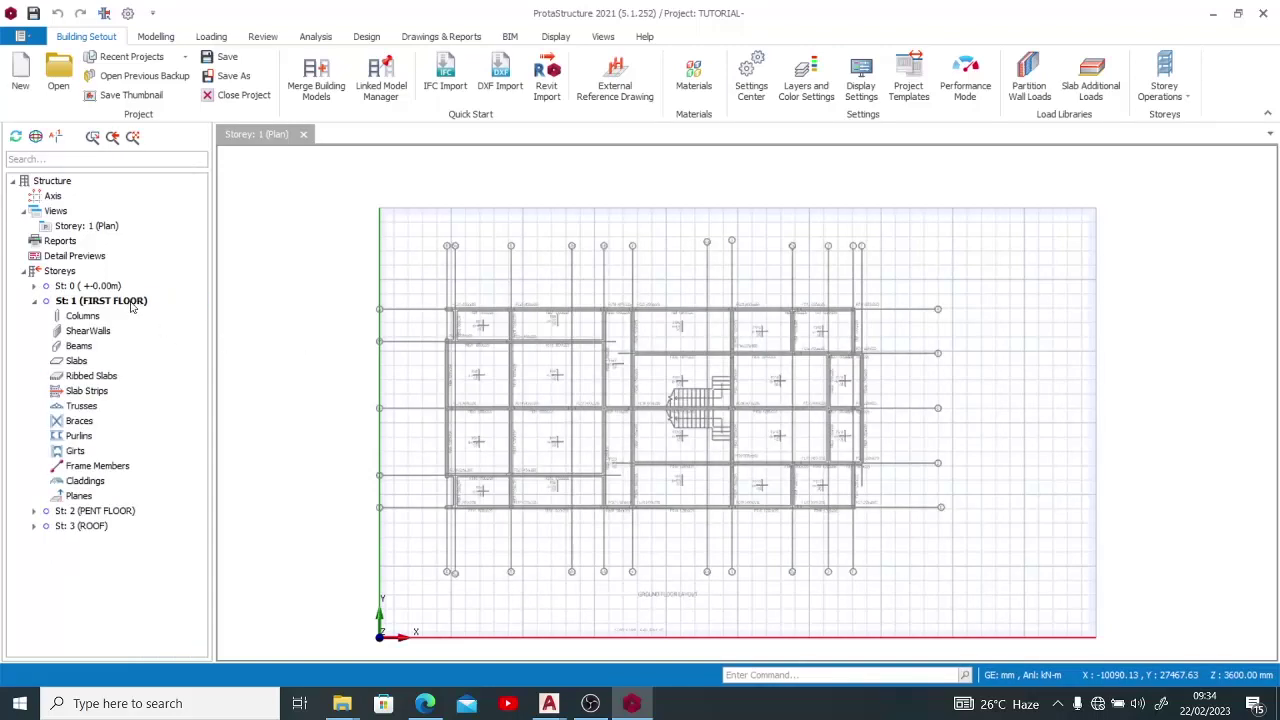
{"action": "scroll", "coordinate": [680, 400], "scroll_direction": "down", "scroll_amount": 1}
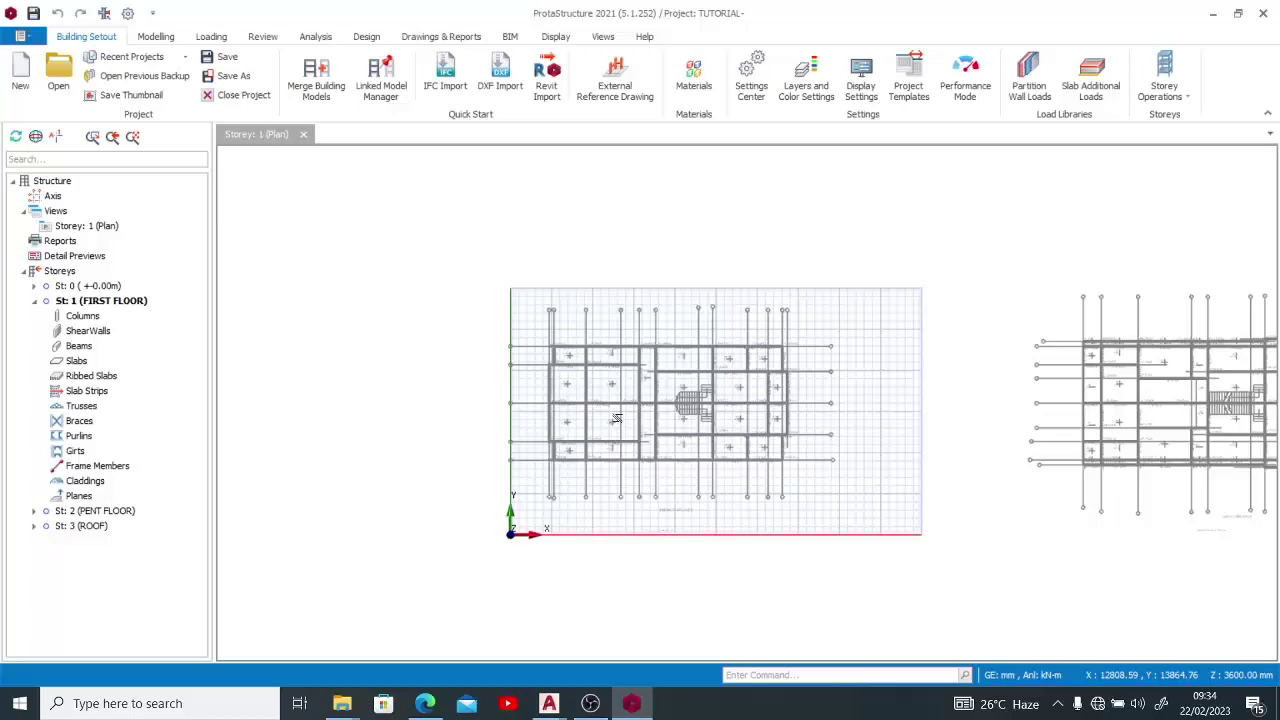
{"action": "scroll", "coordinate": [548, 413], "scroll_direction": "up", "scroll_amount": 2}
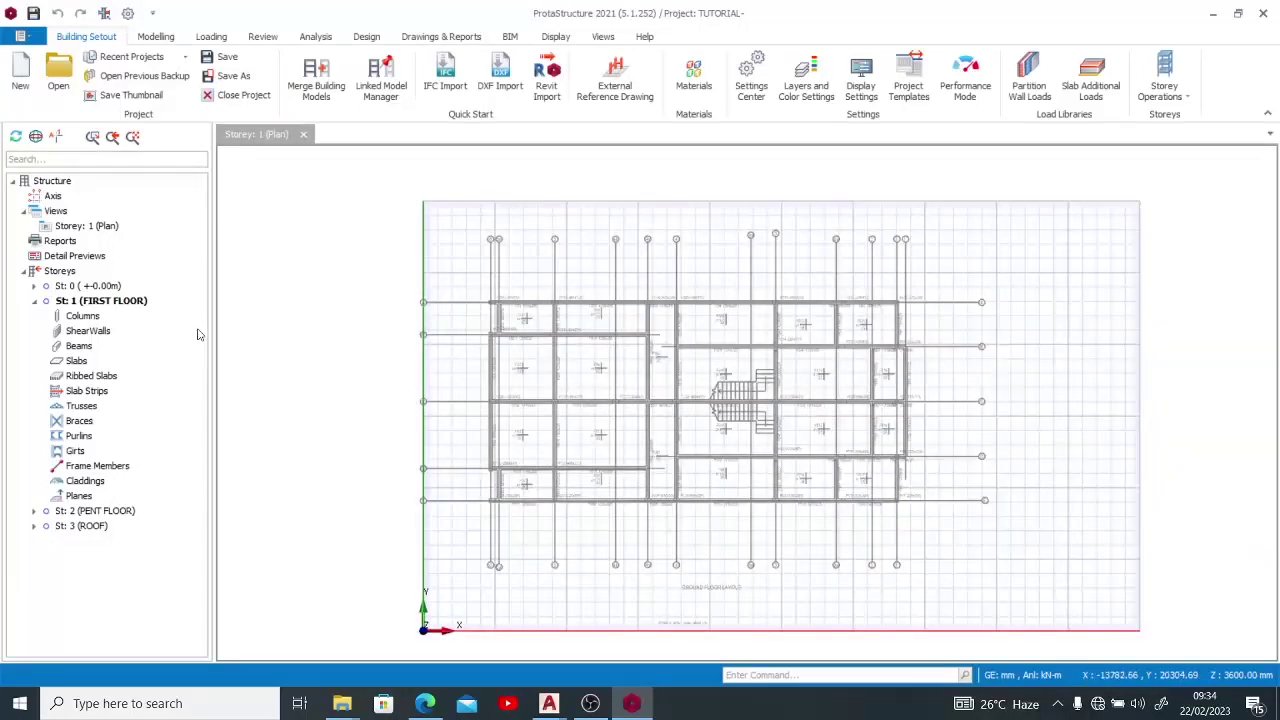
{"action": "scroll", "coordinate": [650, 420], "scroll_direction": "up", "scroll_amount": 2}
{"action": "scroll", "coordinate": [597, 461], "scroll_direction": "down", "scroll_amount": 1}
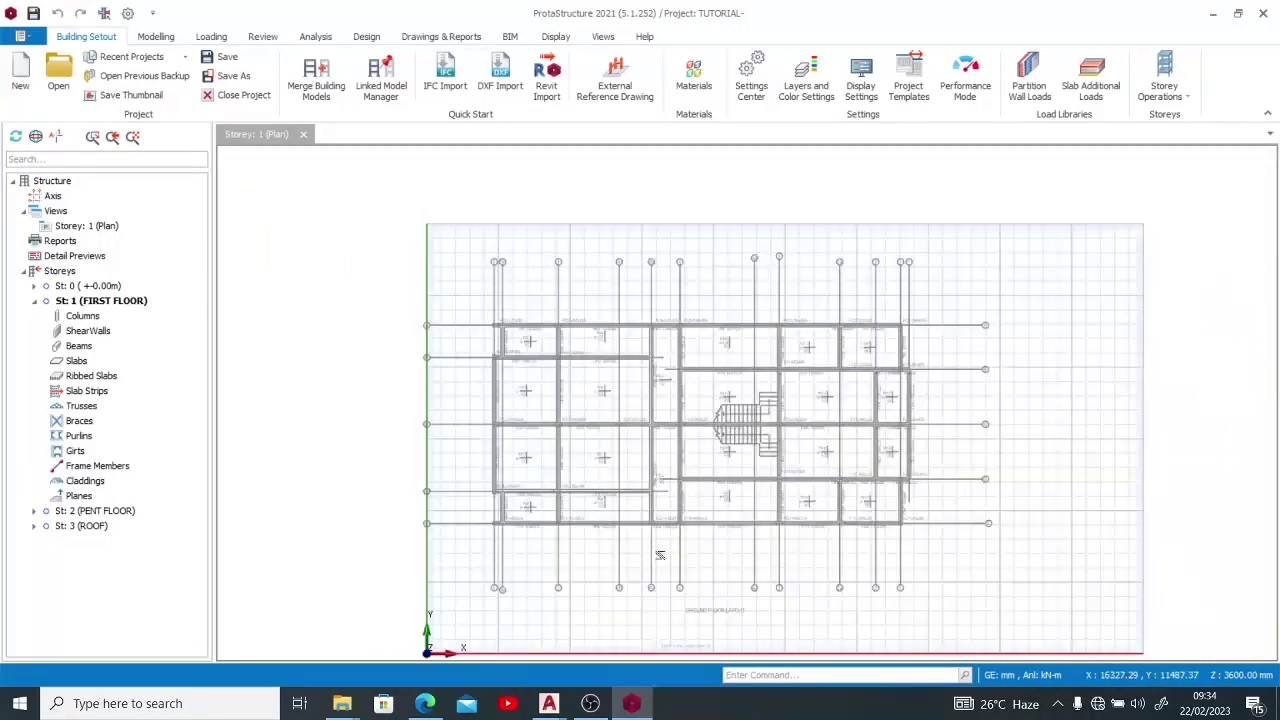
{"action": "scroll", "coordinate": [591, 492], "scroll_direction": "up", "scroll_amount": 5}
{"action": "scroll", "coordinate": [591, 492], "scroll_direction": "down", "scroll_amount": 5}
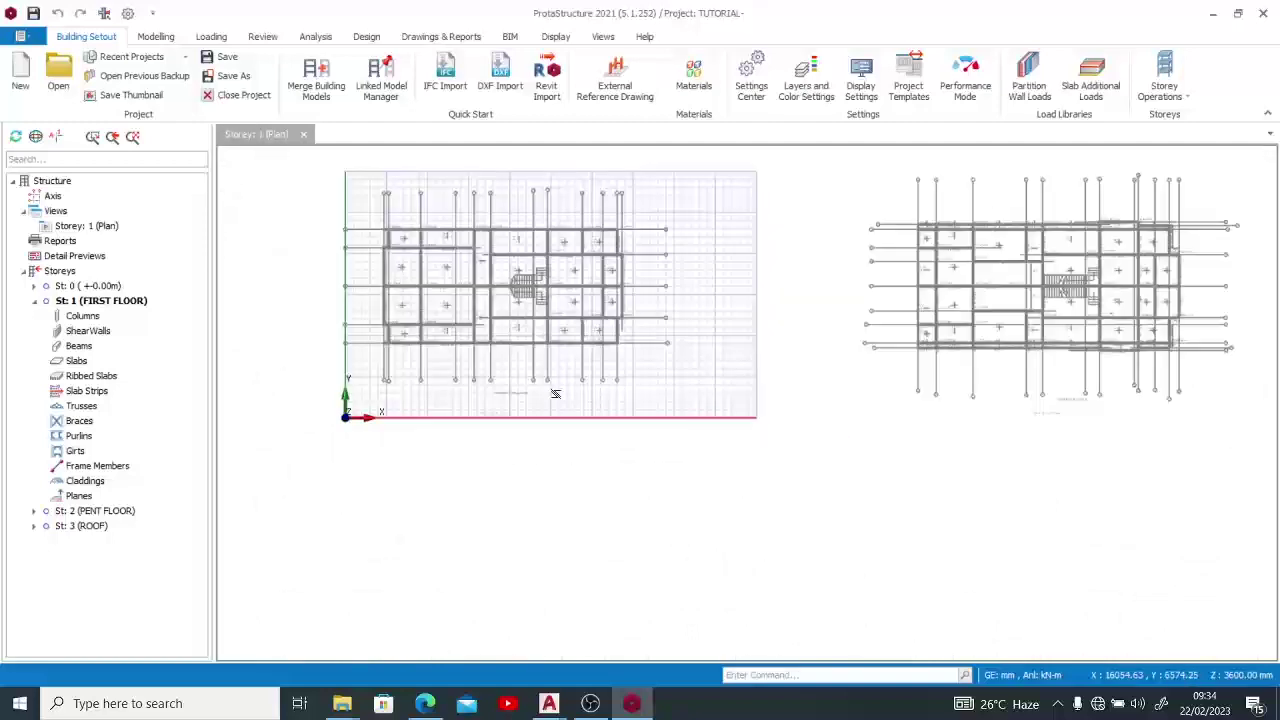
{"action": "scroll", "coordinate": [1080, 408], "scroll_direction": "up", "scroll_amount": 5}
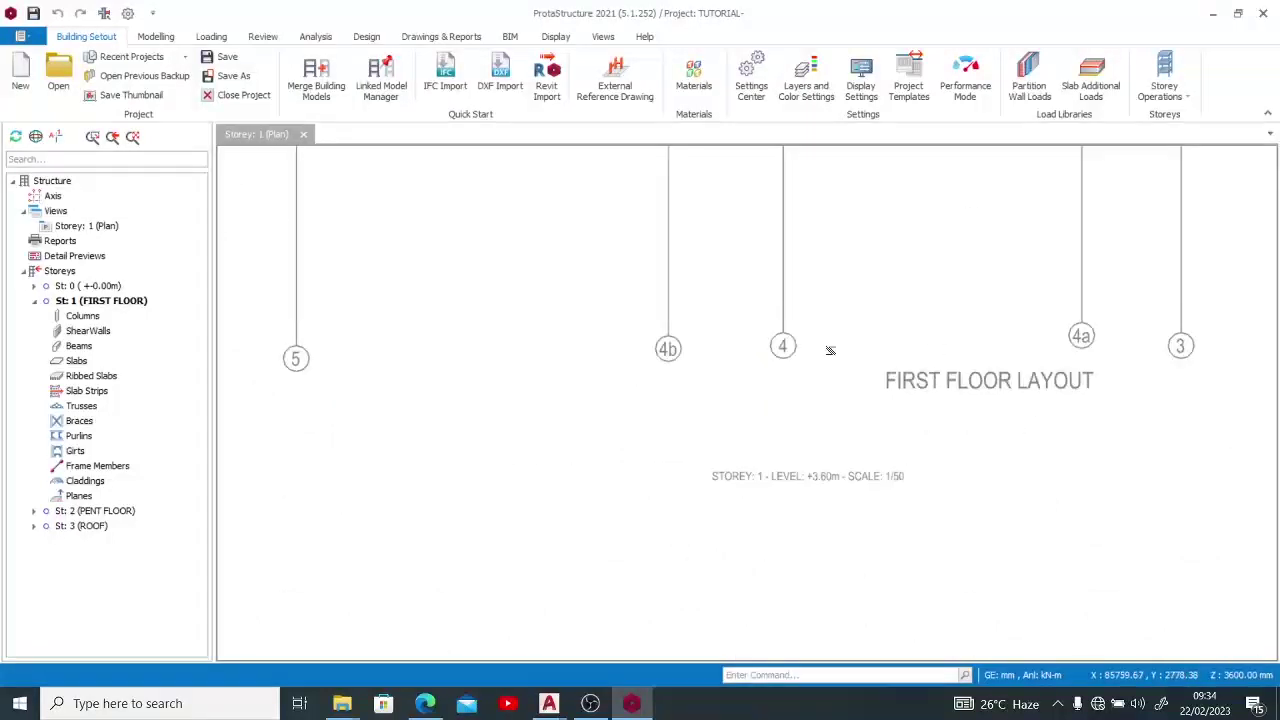
{"action": "scroll", "coordinate": [825, 360], "scroll_direction": "down", "scroll_amount": 4}
{"action": "scroll", "coordinate": [1030, 368], "scroll_direction": "up", "scroll_amount": 2}
{"action": "scroll", "coordinate": [1030, 368], "scroll_direction": "up", "scroll_amount": 4}
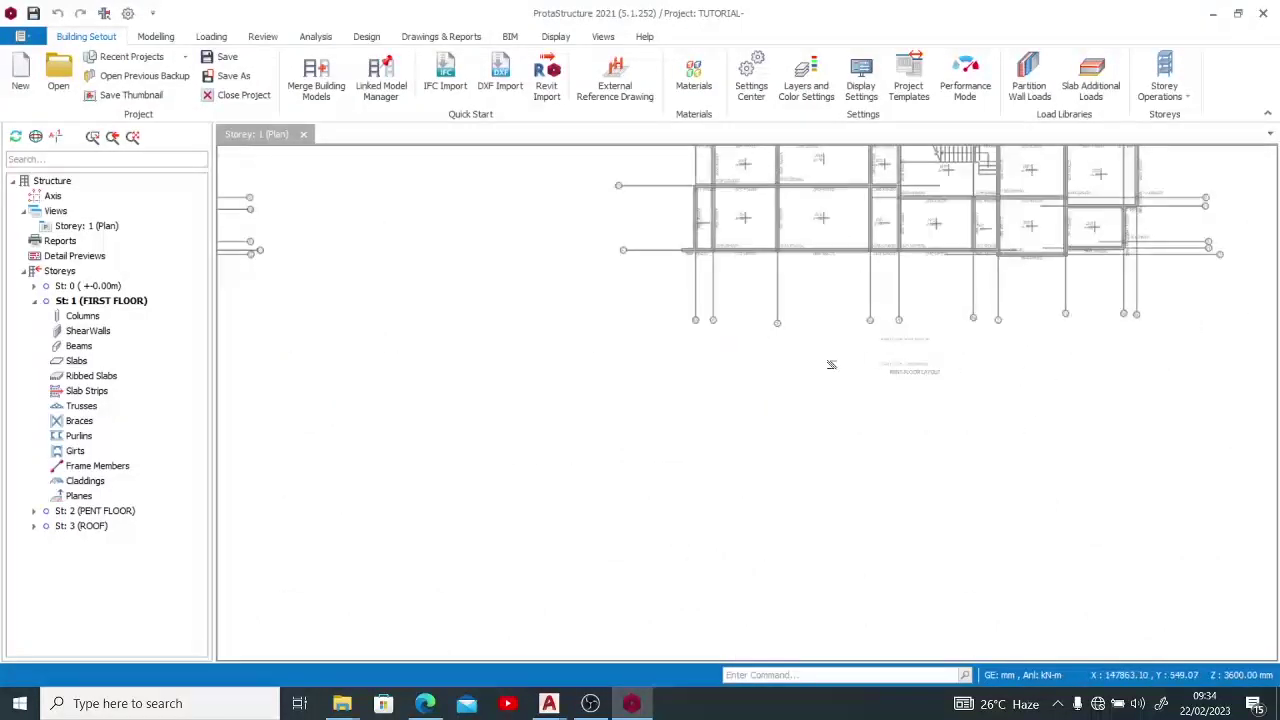
{"action": "scroll", "coordinate": [618, 322], "scroll_direction": "down", "scroll_amount": 5}
{"action": "scroll", "coordinate": [1016, 350], "scroll_direction": "up", "scroll_amount": 4}
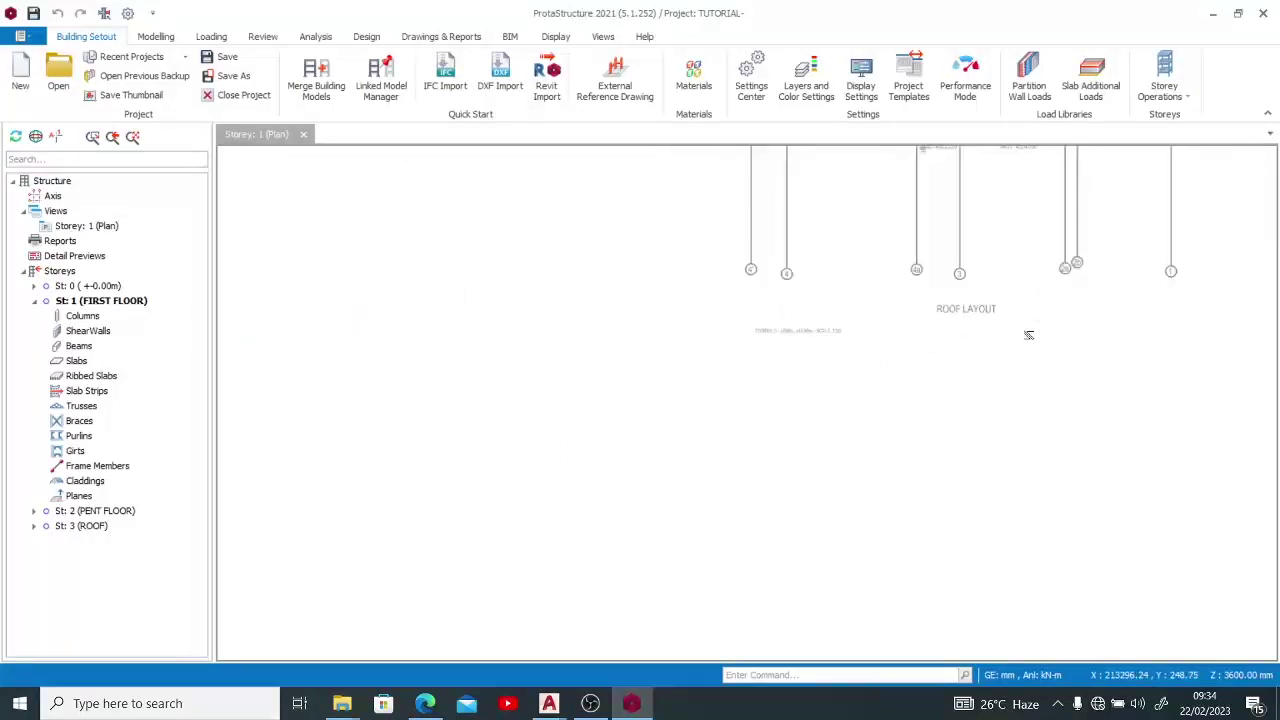
{"action": "scroll", "coordinate": [1011, 380], "scroll_direction": "down", "scroll_amount": 6}
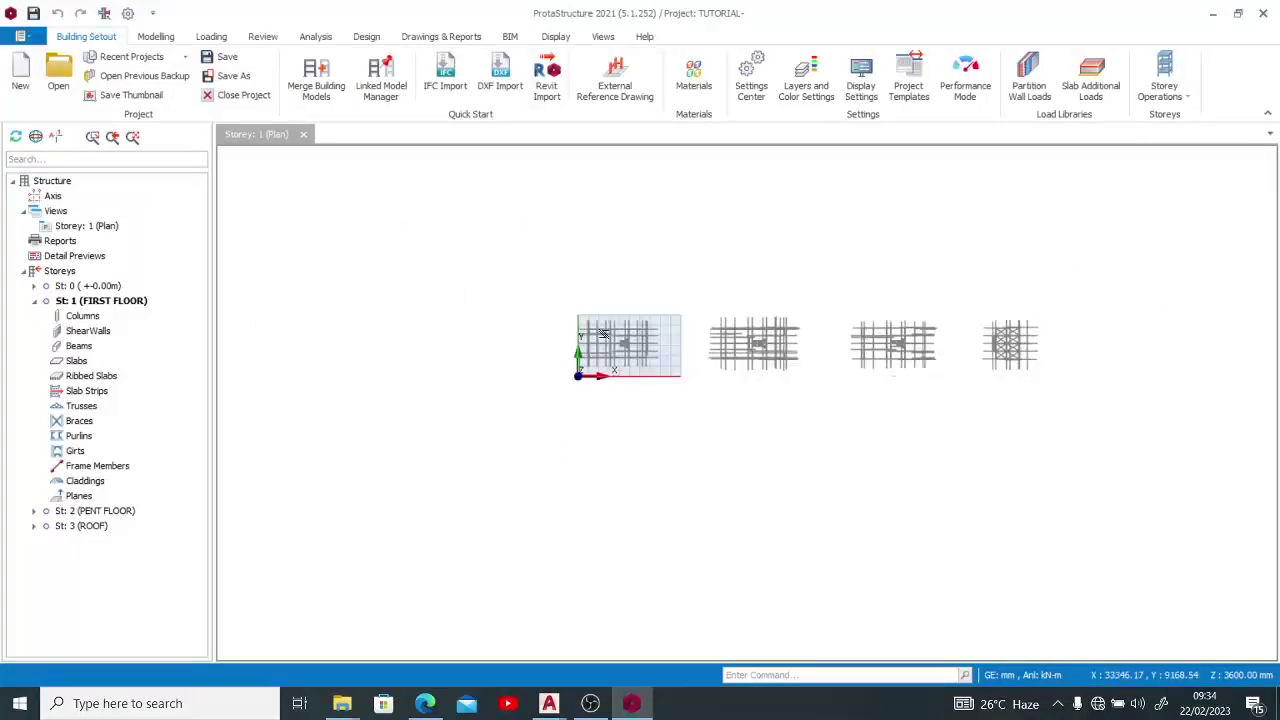
{"action": "scroll", "coordinate": [603, 335], "scroll_direction": "up", "scroll_amount": 4}
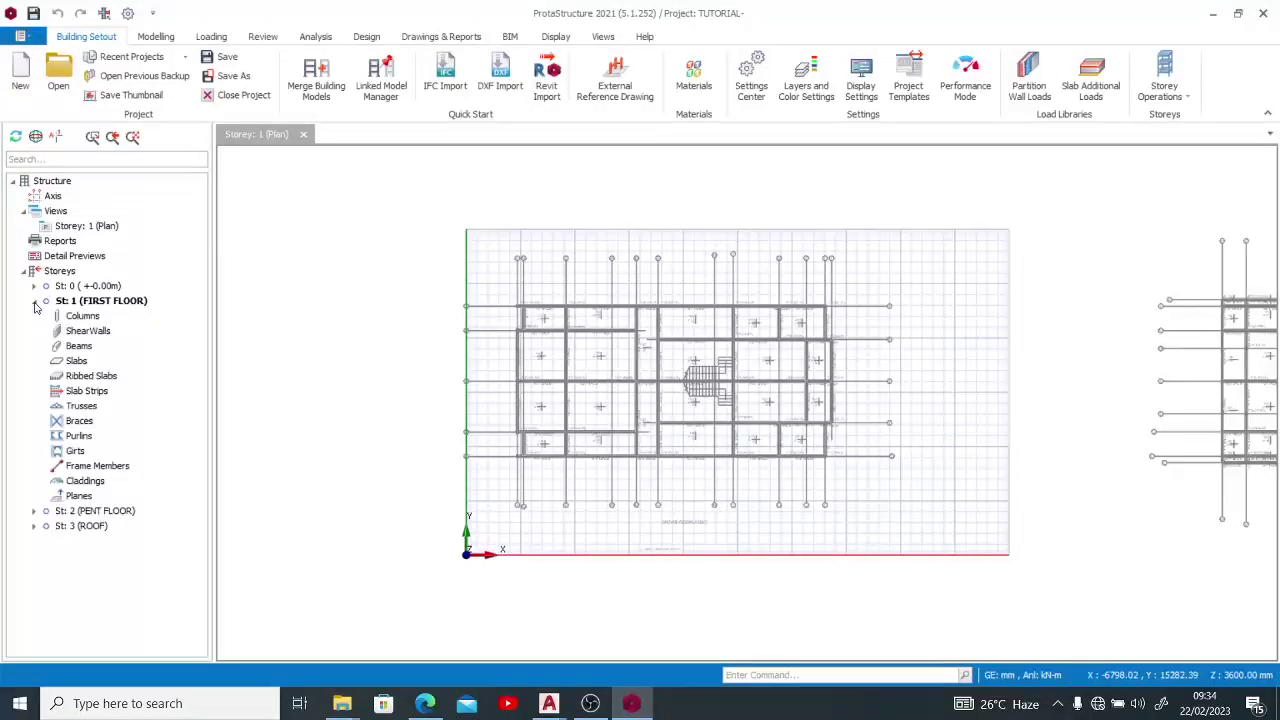
Collapse the St: 1 (FIRST FLOOR) branch and return to the St: 0 plan
{"action": "left_click", "coordinate": [33, 301]}
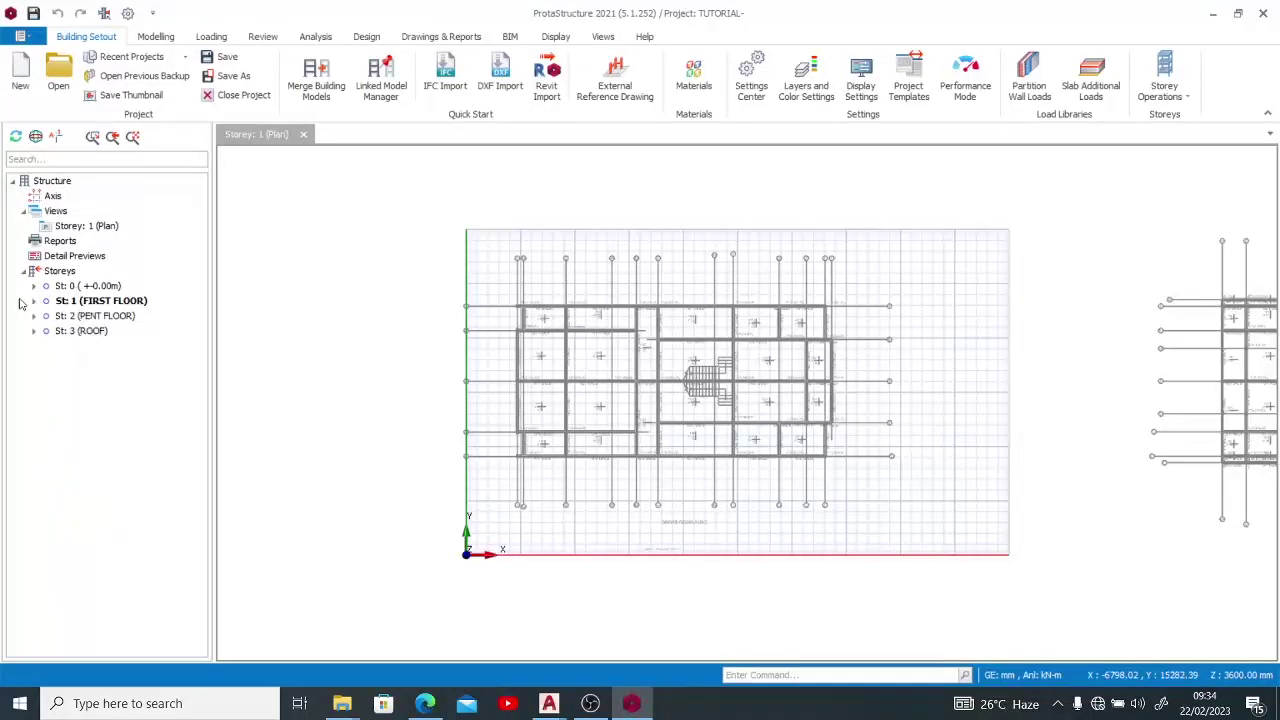
{"action": "double_click", "coordinate": [80, 287]}
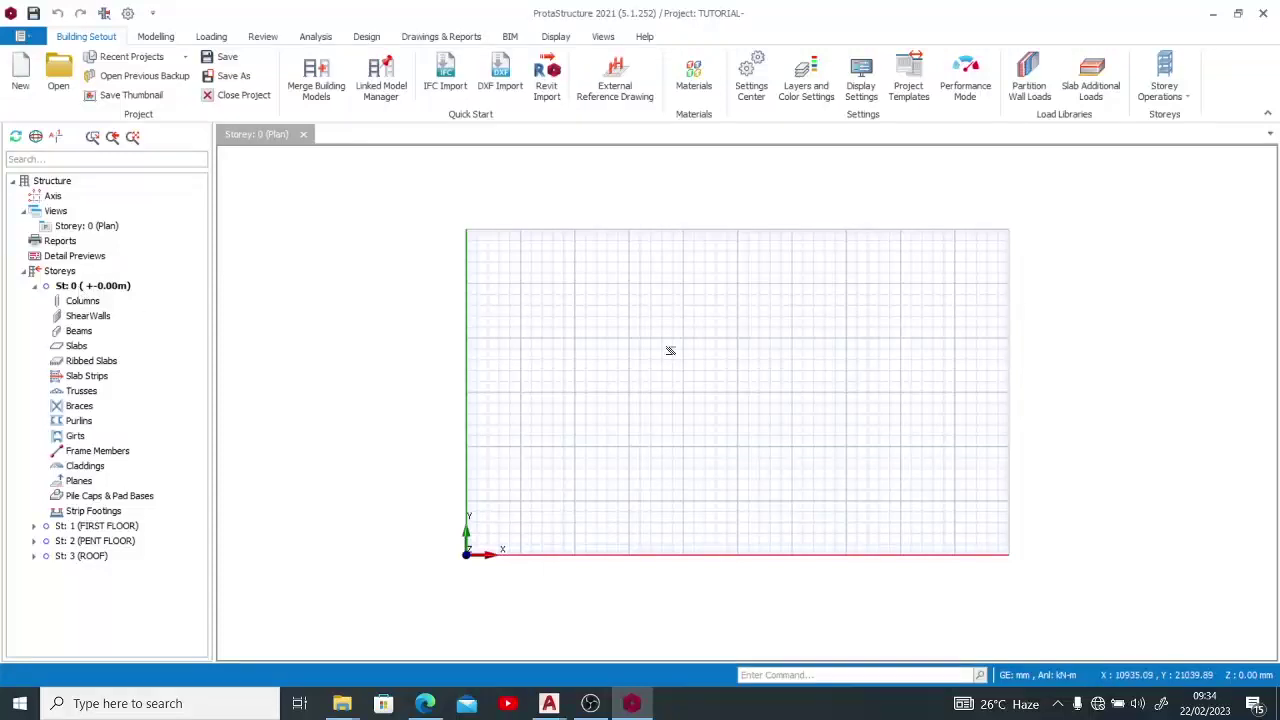
{"action": "scroll", "coordinate": [800, 363], "scroll_direction": "up", "scroll_amount": 2}
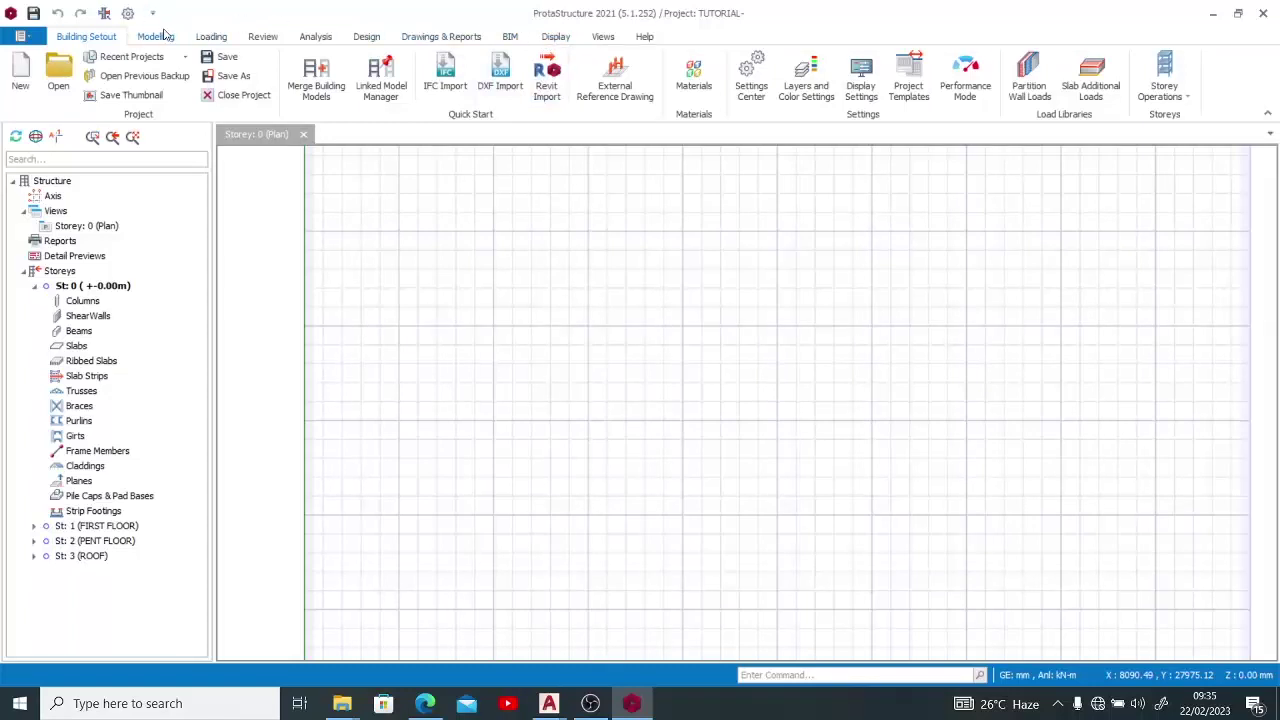
Reassign the external reference drawing from storey 1 to storey 0 and apply the change
{"action": "left_click", "coordinate": [614, 88]}
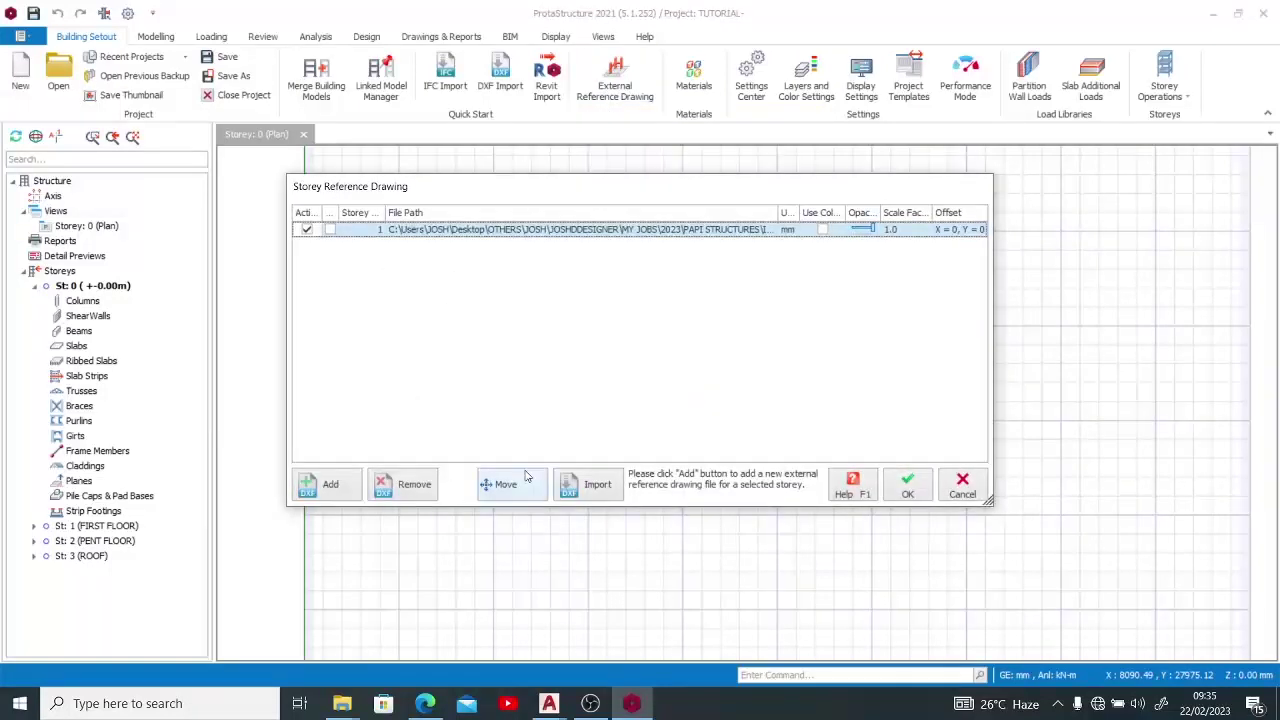
{"action": "left_click", "coordinate": [376, 231]}
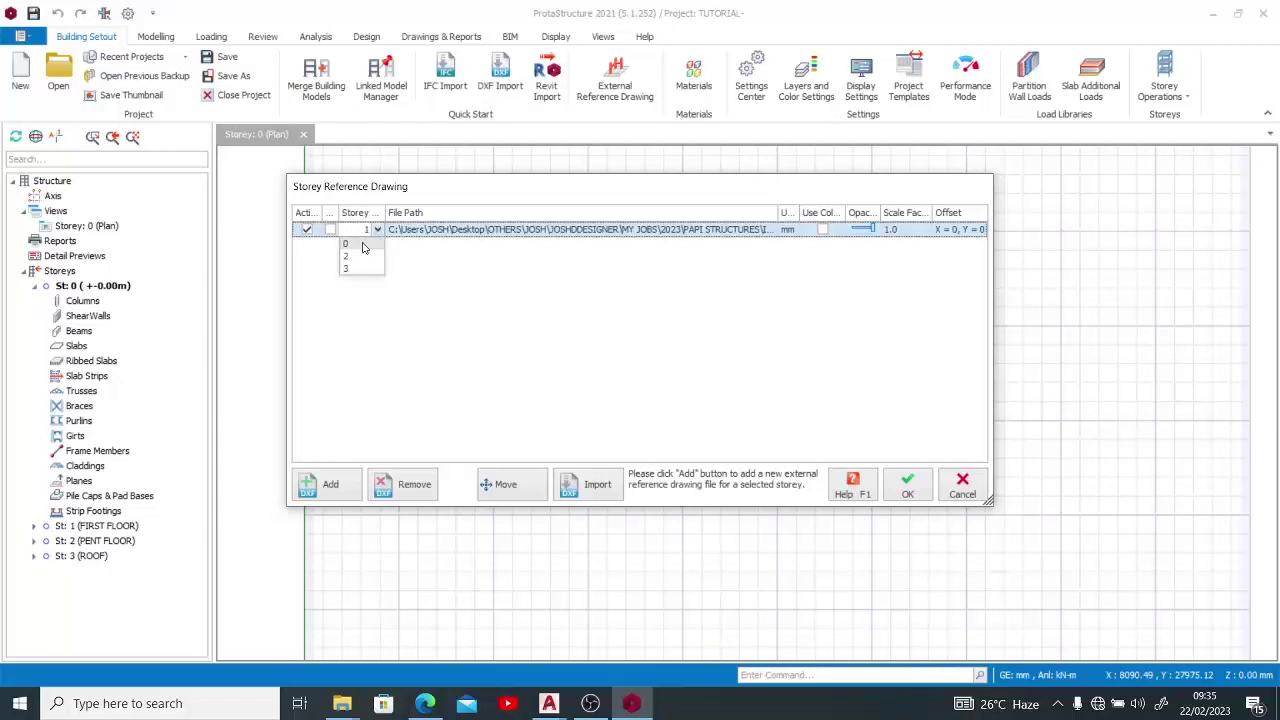
{"action": "left_click", "coordinate": [358, 243]}
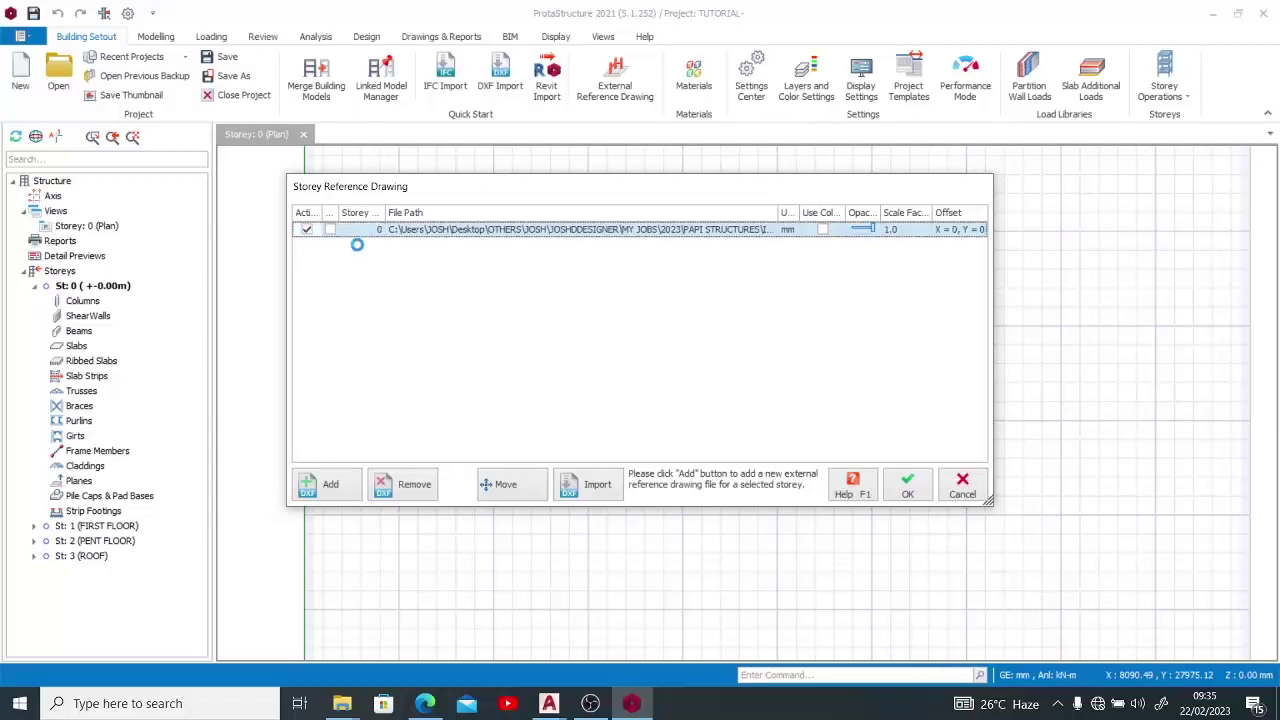
{"action": "left_click", "coordinate": [928, 488]}
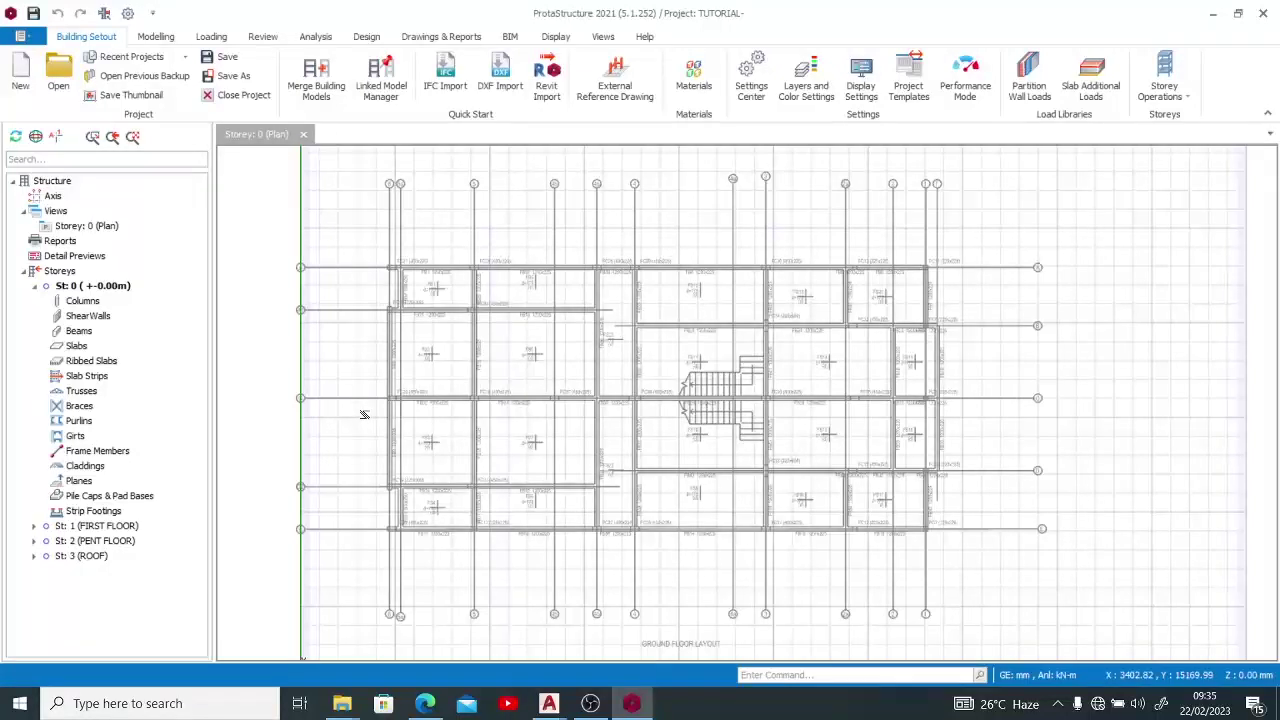
Examine the ground floor reference layout on the St: 0 plan, including its gridlines, beam, column and slab labels
{"action": "scroll", "coordinate": [435, 292], "scroll_direction": "up", "scroll_amount": 4}
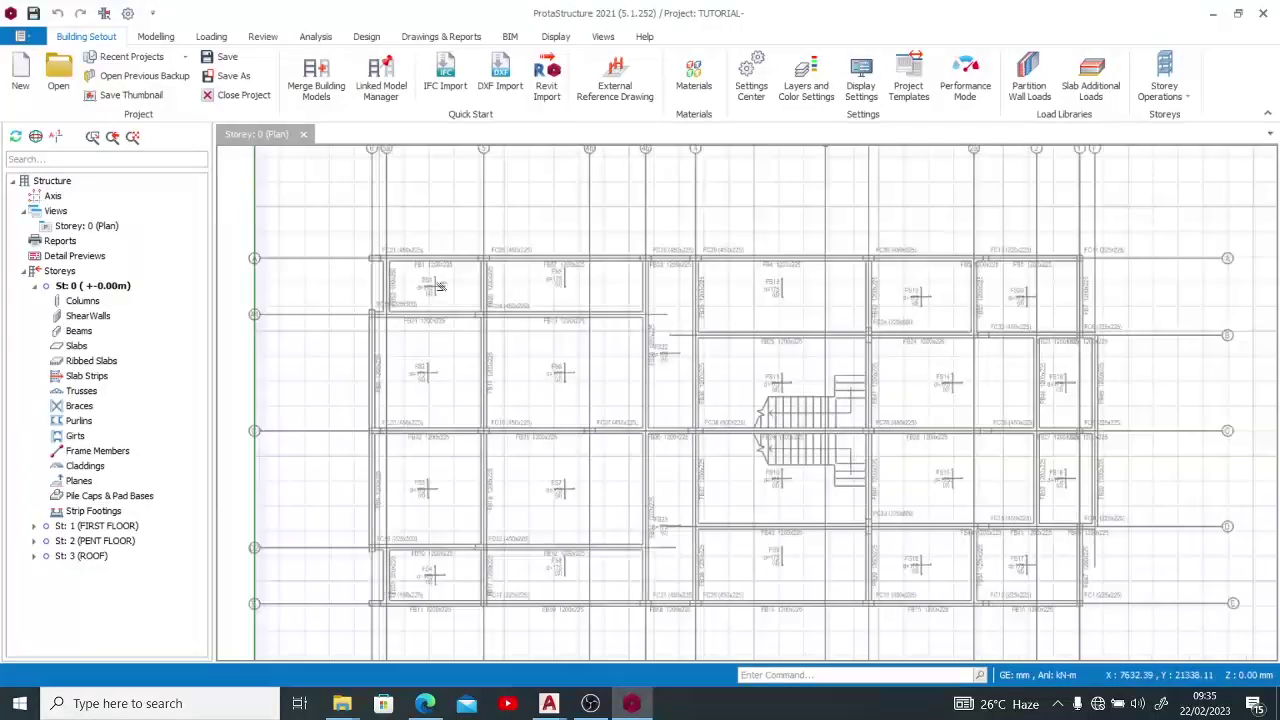
{"action": "scroll", "coordinate": [428, 285], "scroll_direction": "down", "scroll_amount": 3}
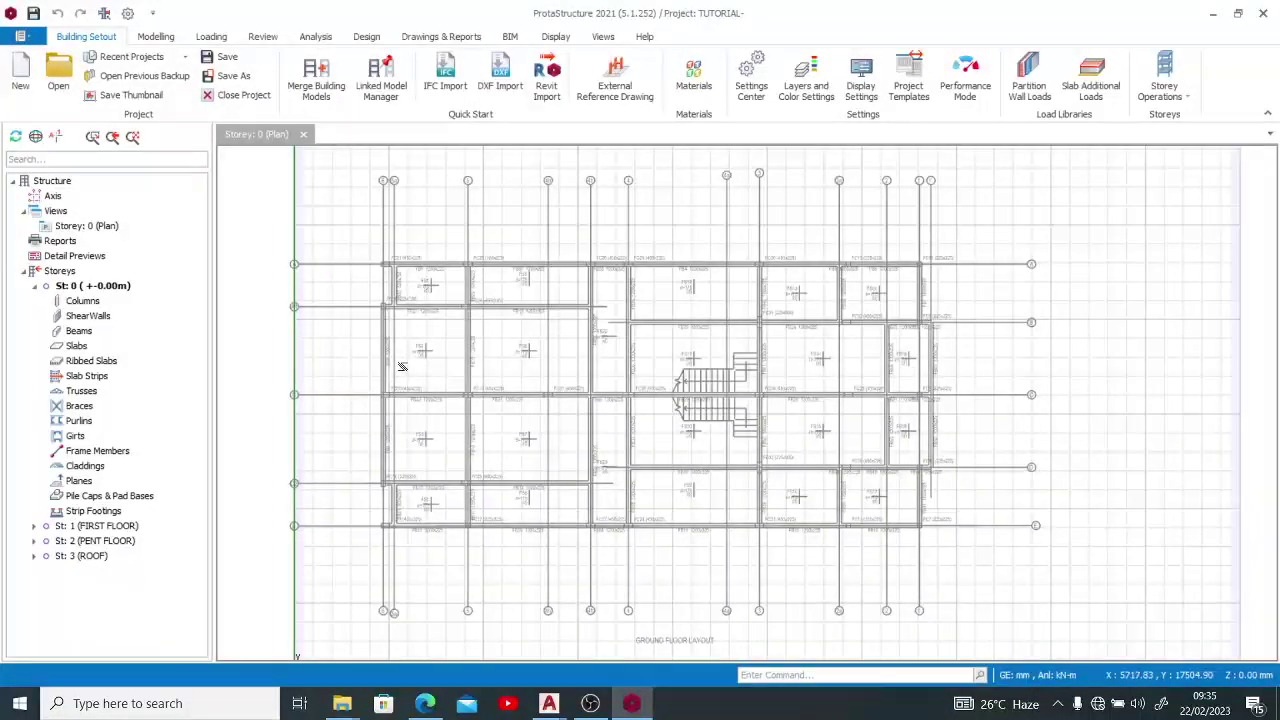
{"action": "scroll", "coordinate": [875, 322], "scroll_direction": "up", "scroll_amount": 3}
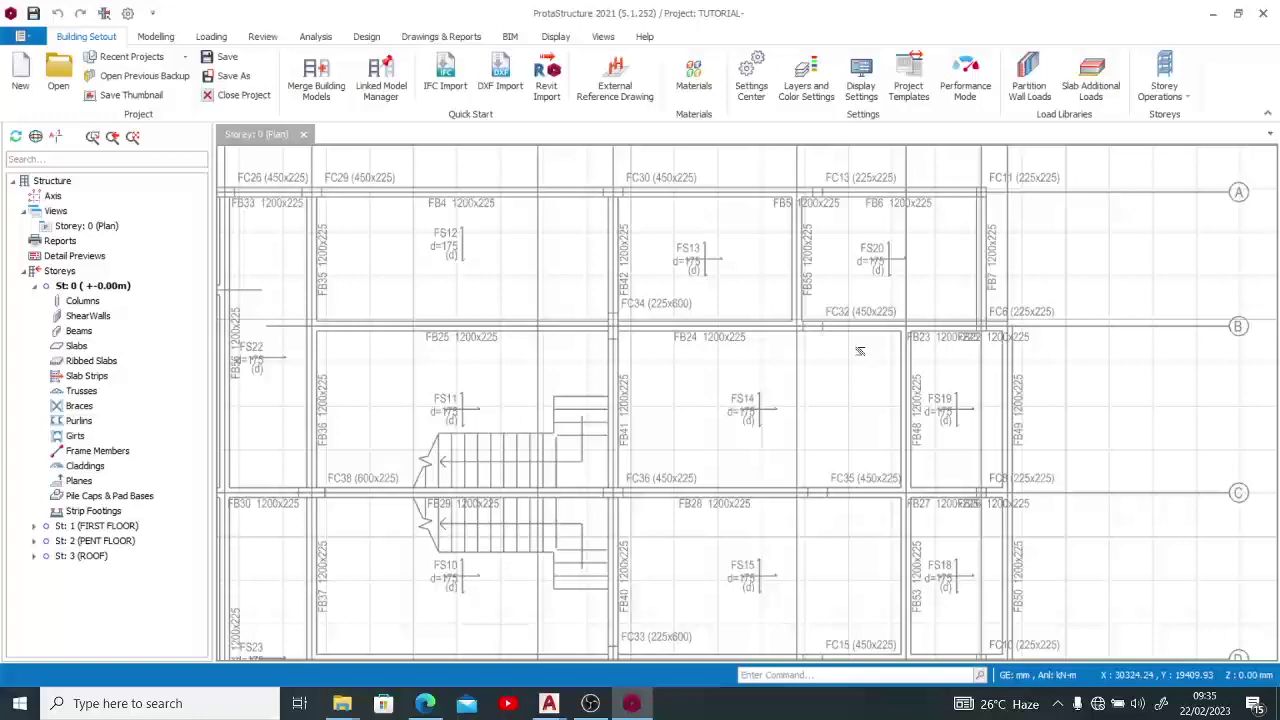
{"action": "scroll", "coordinate": [713, 415], "scroll_direction": "down", "scroll_amount": 3}
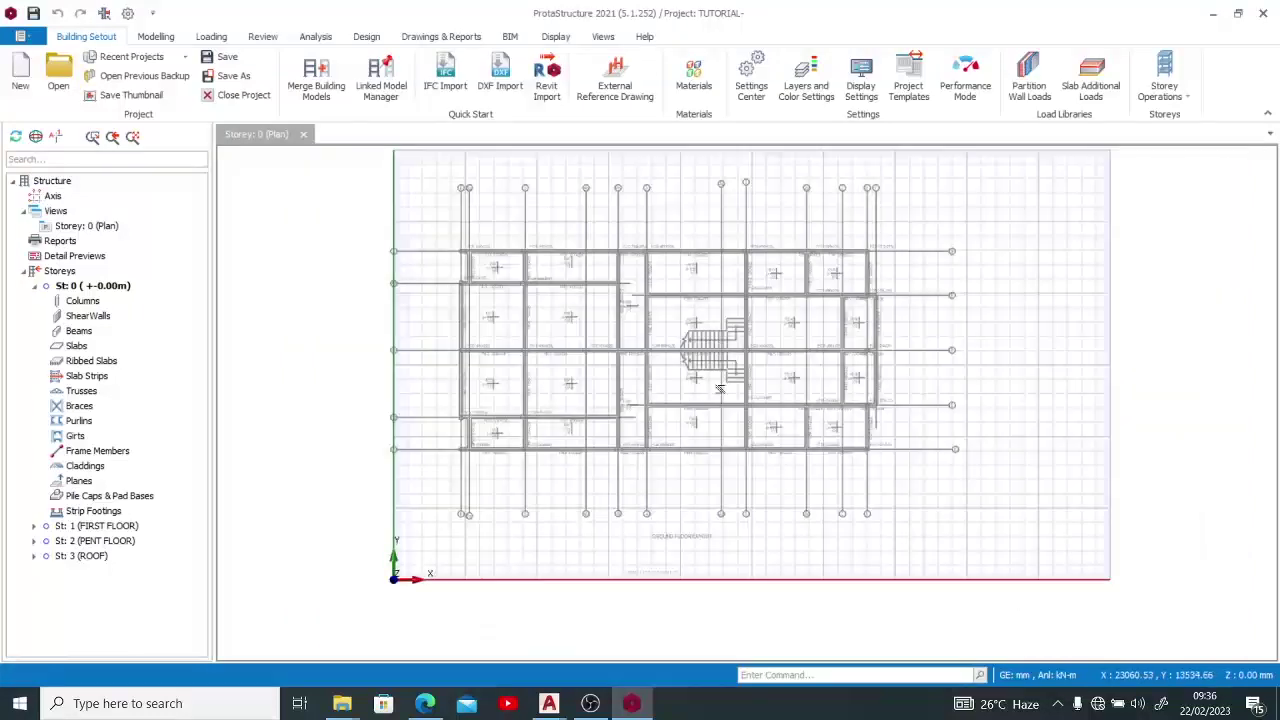
{"action": "scroll", "coordinate": [570, 300], "scroll_direction": "down", "scroll_amount": 1}
{"action": "scroll", "coordinate": [500, 215], "scroll_direction": "up", "scroll_amount": 1}
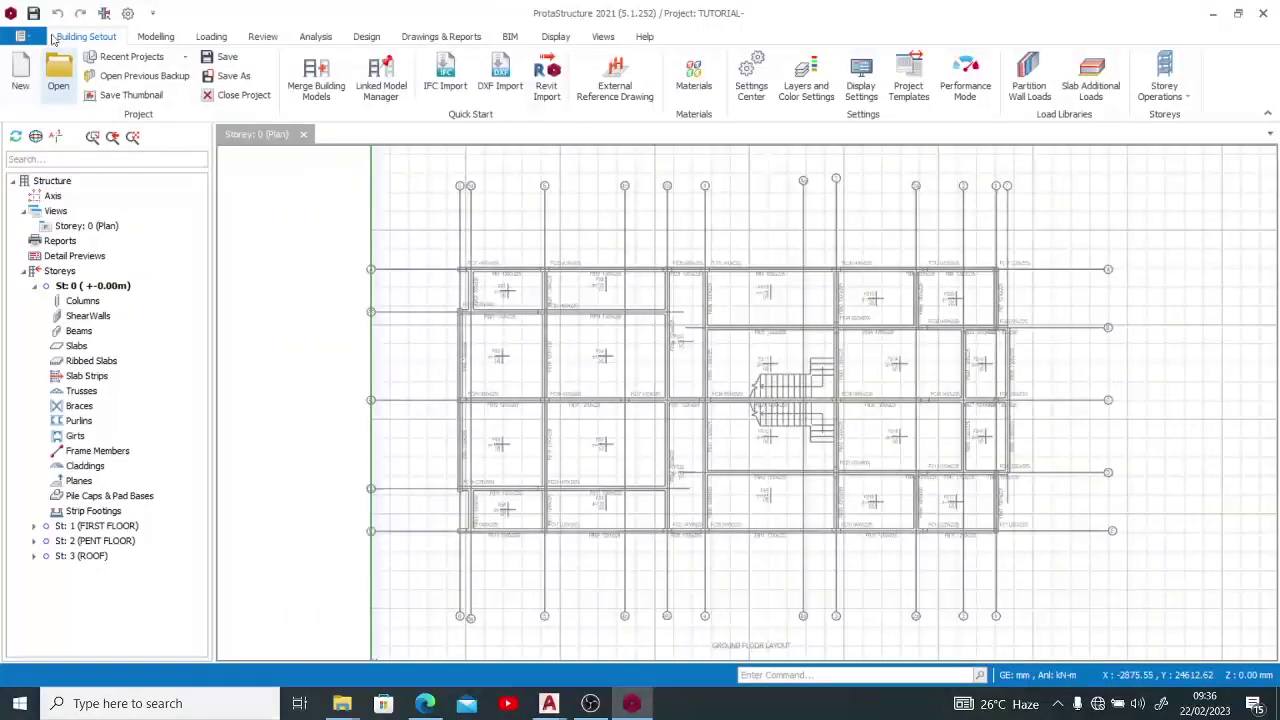
Insert a vertical grid axis labelled 6 along reference gridline 6, from its upper bubble to its lower bubble
{"action": "left_click", "coordinate": [145, 37]}
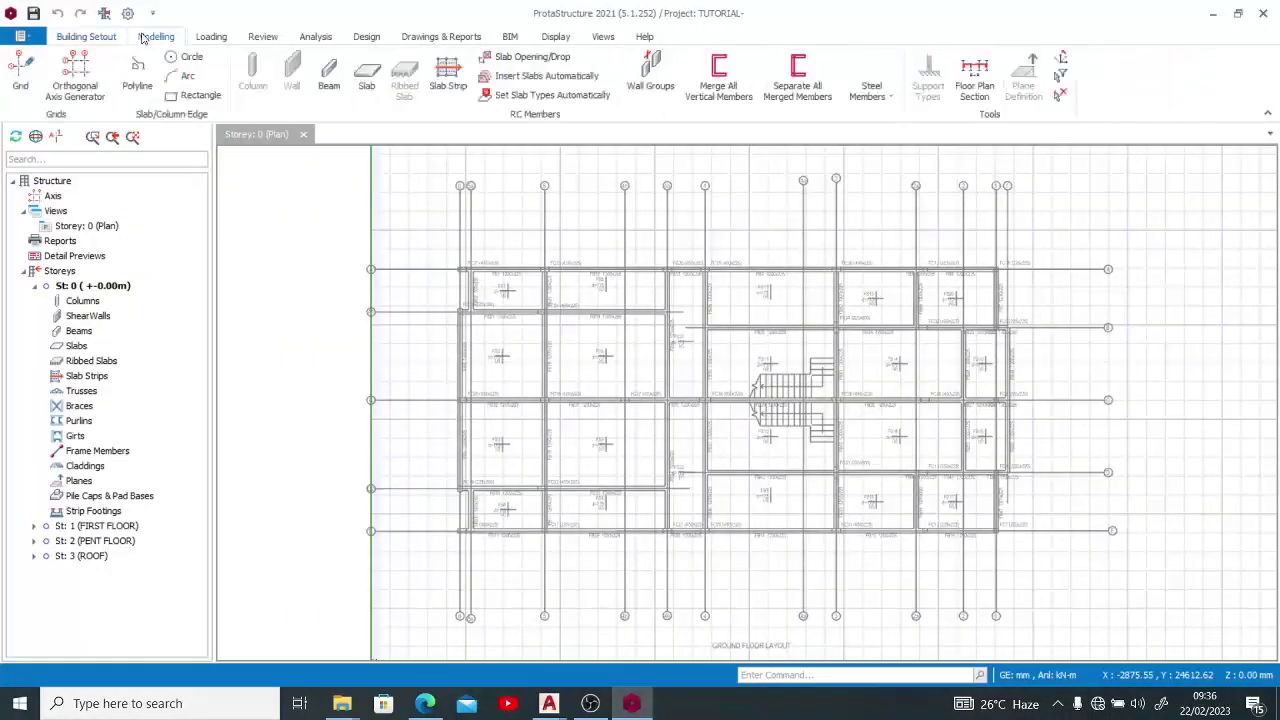
{"action": "left_click", "coordinate": [18, 72]}
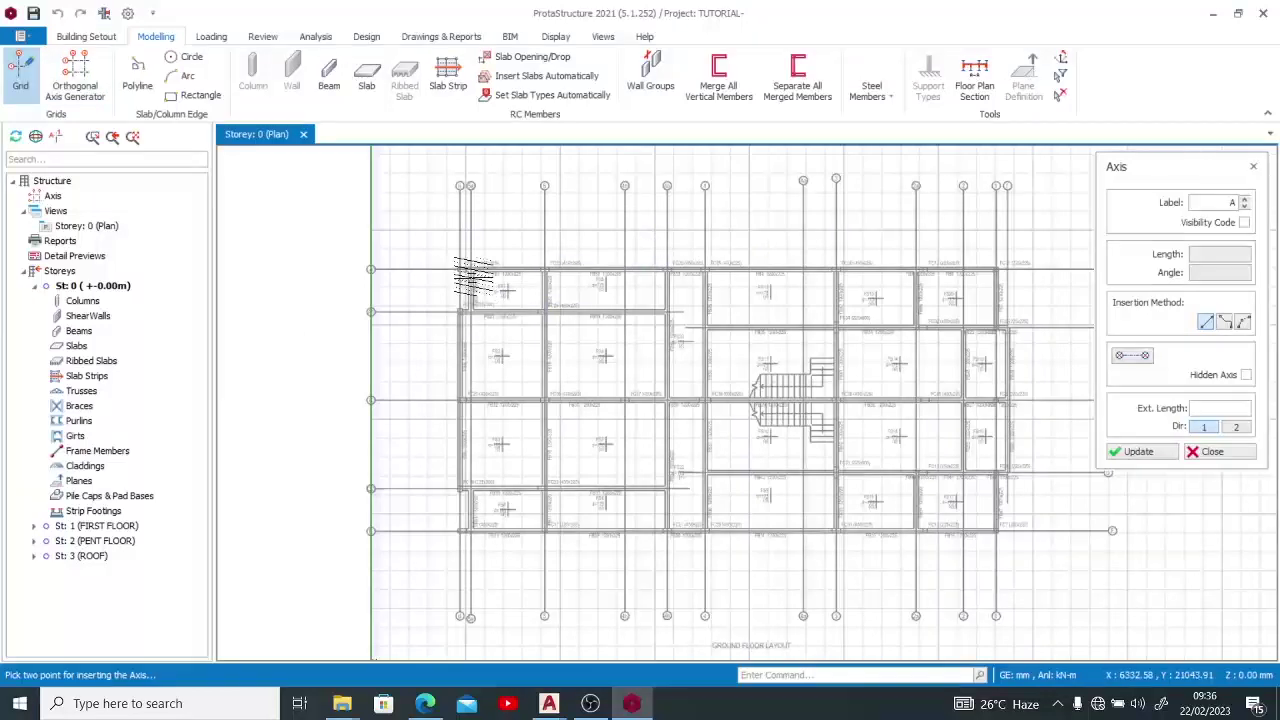
{"action": "scroll", "coordinate": [463, 180], "scroll_direction": "up", "scroll_amount": 3}
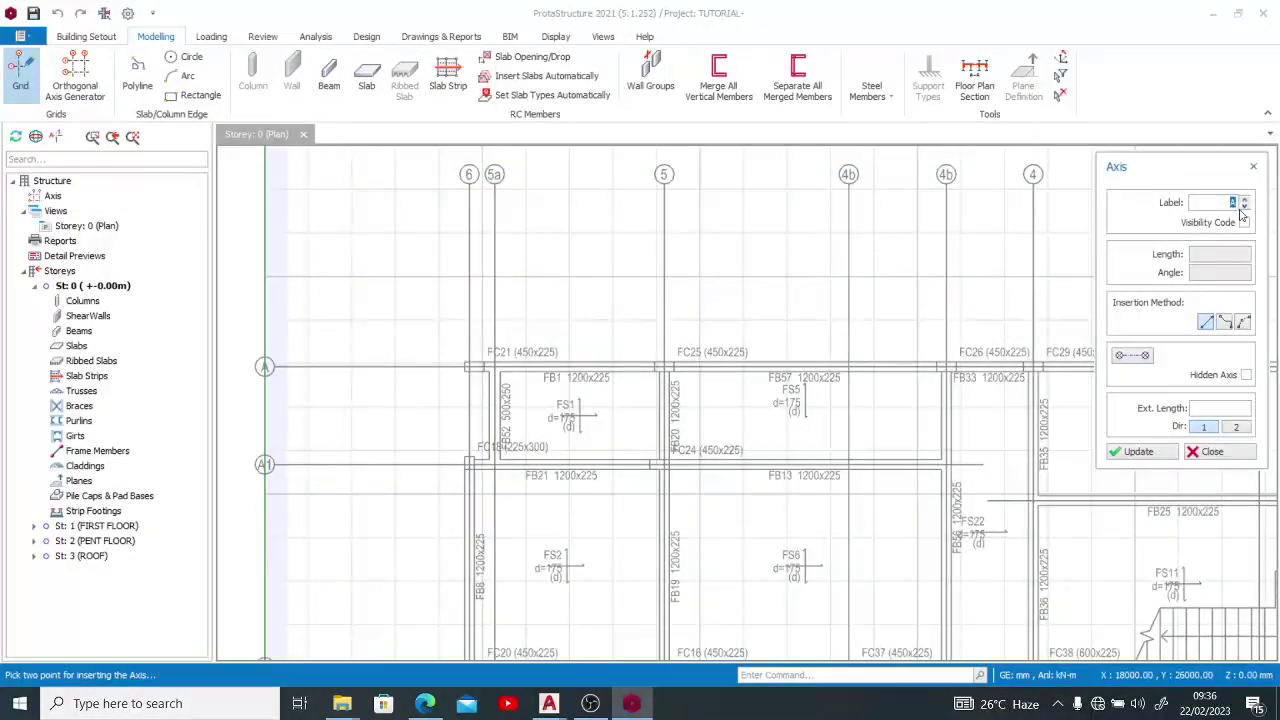
{"action": "type", "text": "6"}
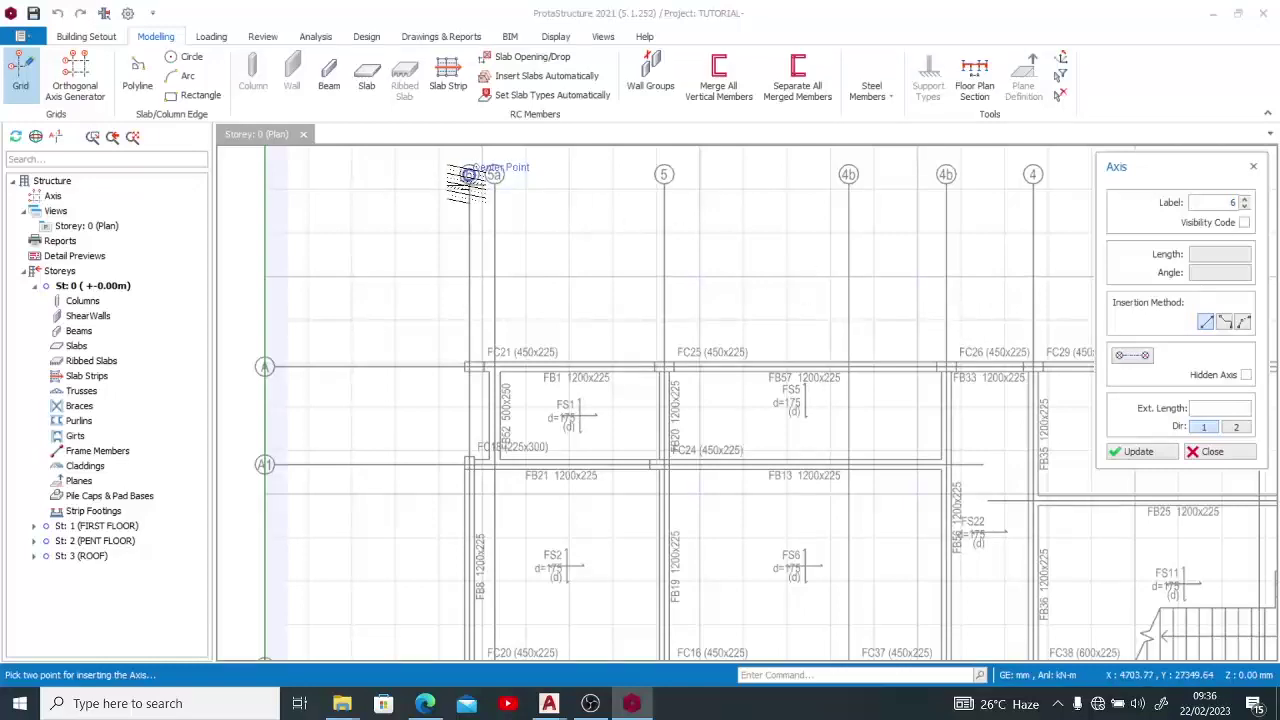
{"action": "scroll", "coordinate": [468, 178], "scroll_direction": "up", "scroll_amount": 3}
{"action": "scroll", "coordinate": [473, 178], "scroll_direction": "down", "scroll_amount": 5}
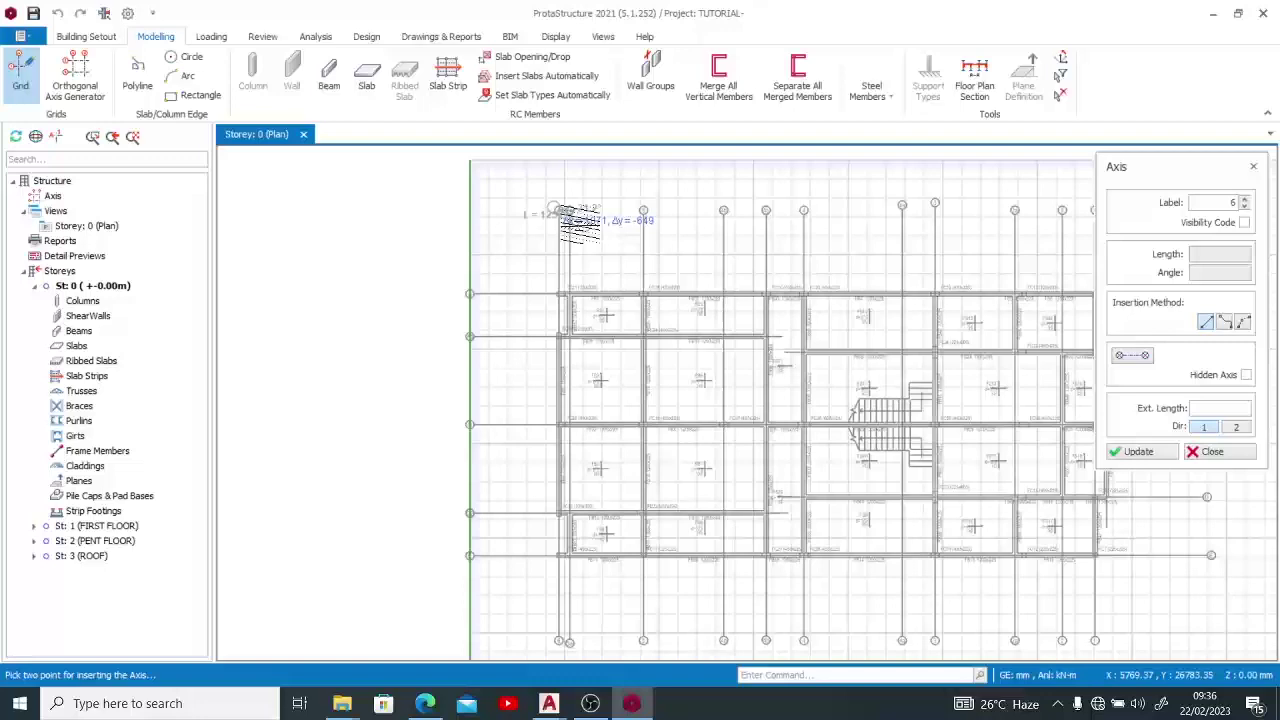
{"action": "scroll", "coordinate": [560, 200], "scroll_direction": "down", "scroll_amount": 2}
{"action": "scroll", "coordinate": [598, 445], "scroll_direction": "up", "scroll_amount": 2}
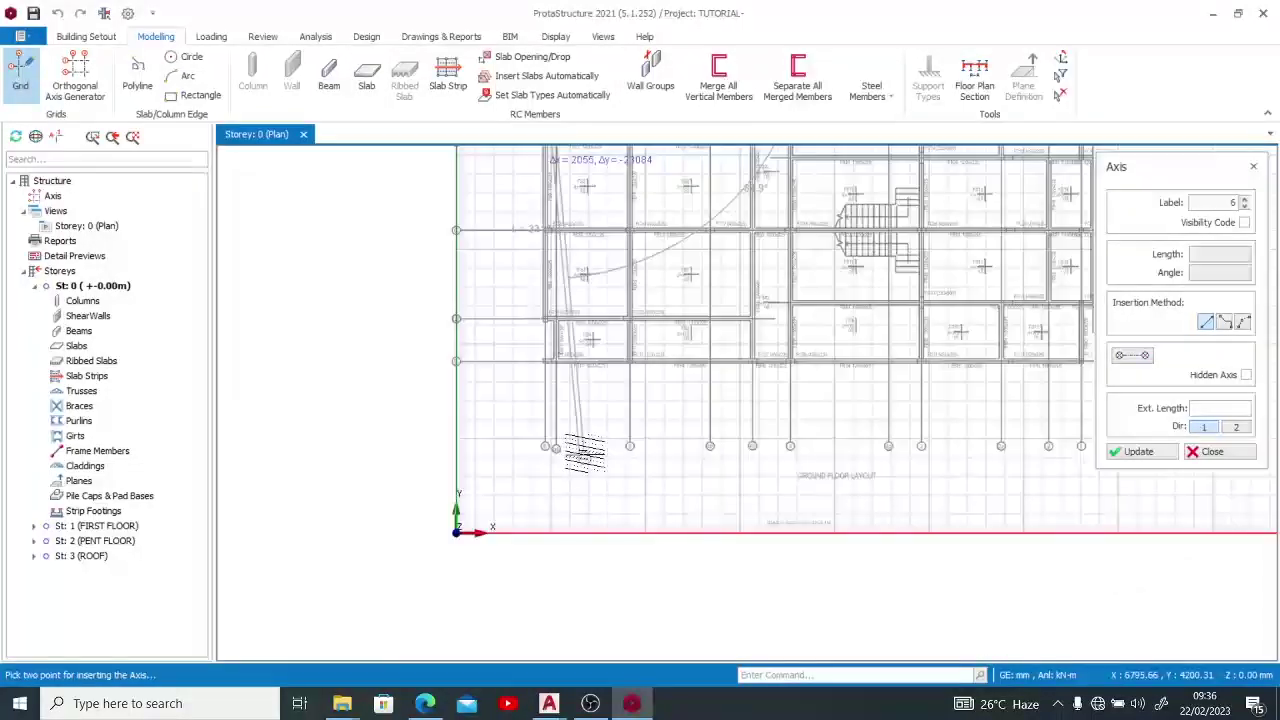
{"action": "scroll", "coordinate": [555, 440], "scroll_direction": "up", "scroll_amount": 3}
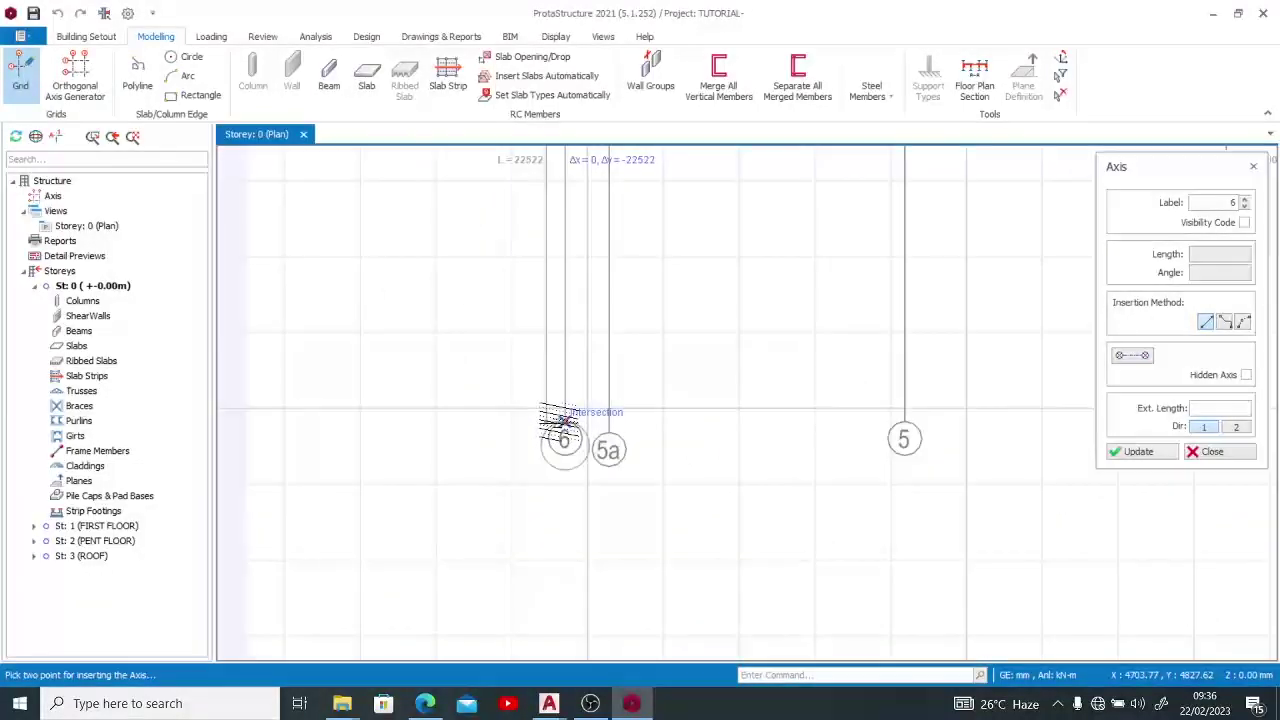
{"action": "left_click", "coordinate": [565, 421]}
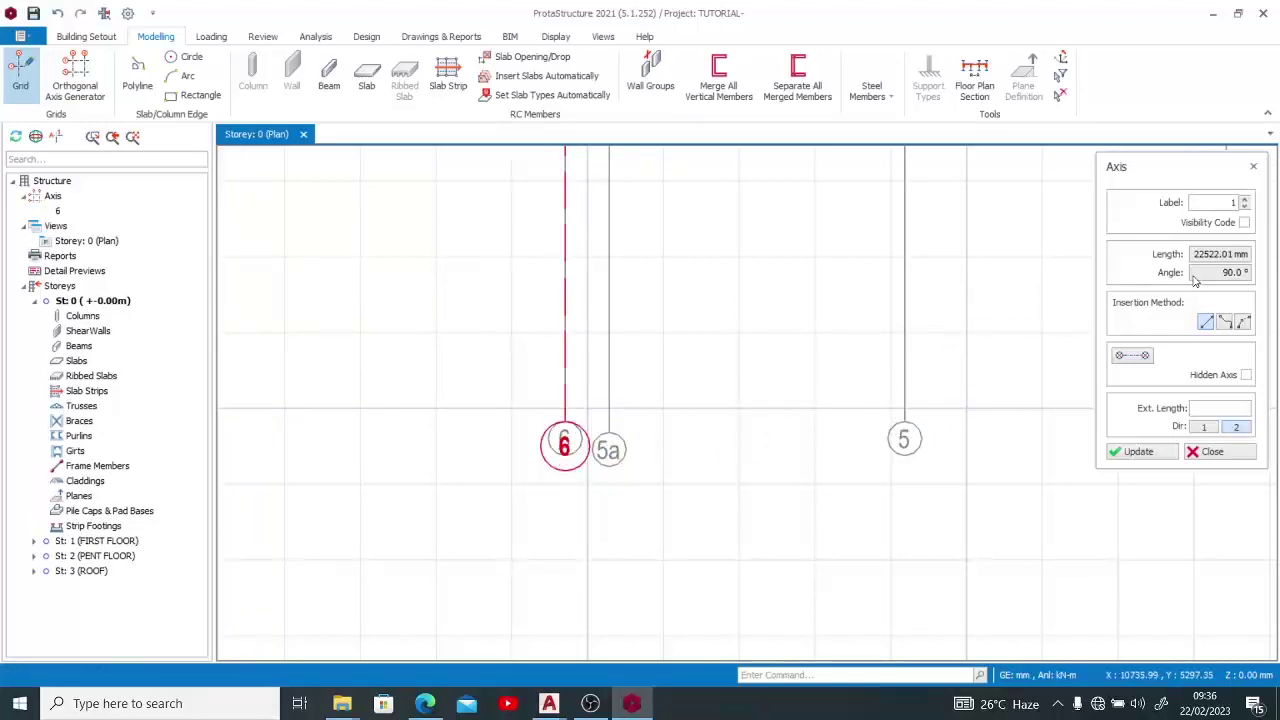
Insert a vertical grid axis labelled 5a along reference gridline 5a, from its lower bubble to its upper bubble
{"action": "left_click", "coordinate": [1208, 200]}
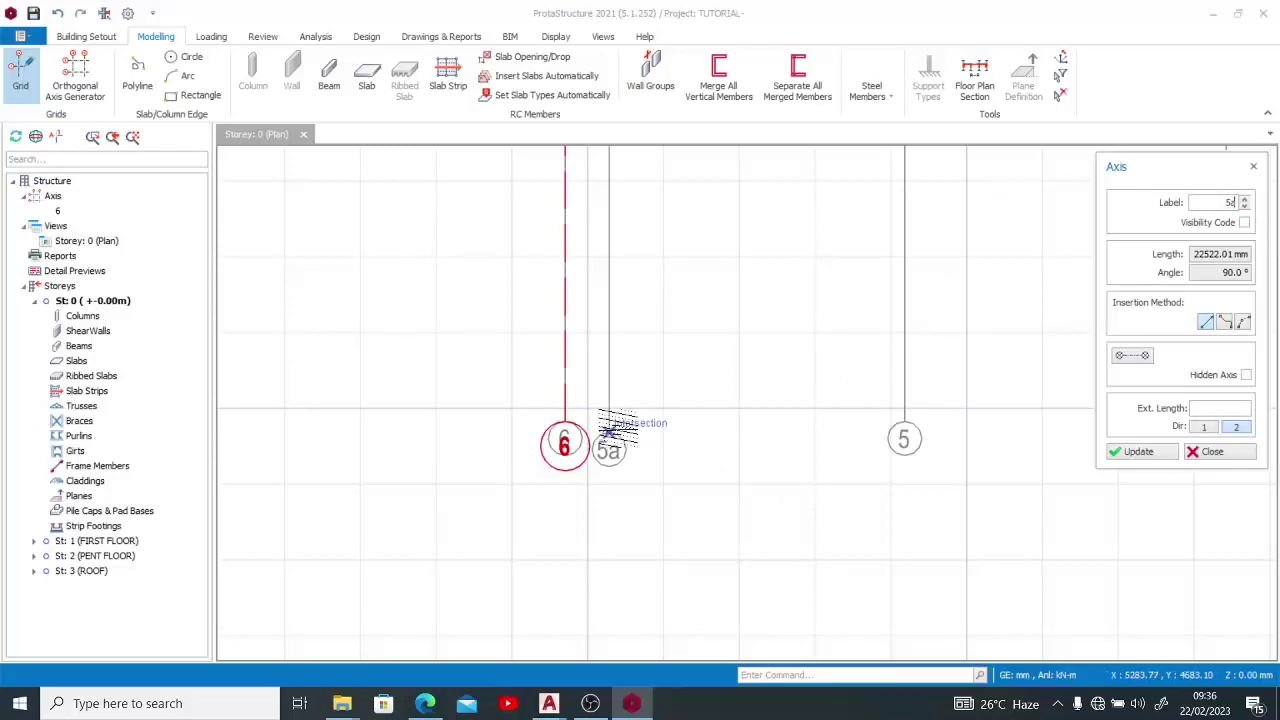
{"action": "left_click", "coordinate": [610, 430]}
{"action": "scroll", "coordinate": [615, 530], "scroll_direction": "down", "scroll_amount": 5}
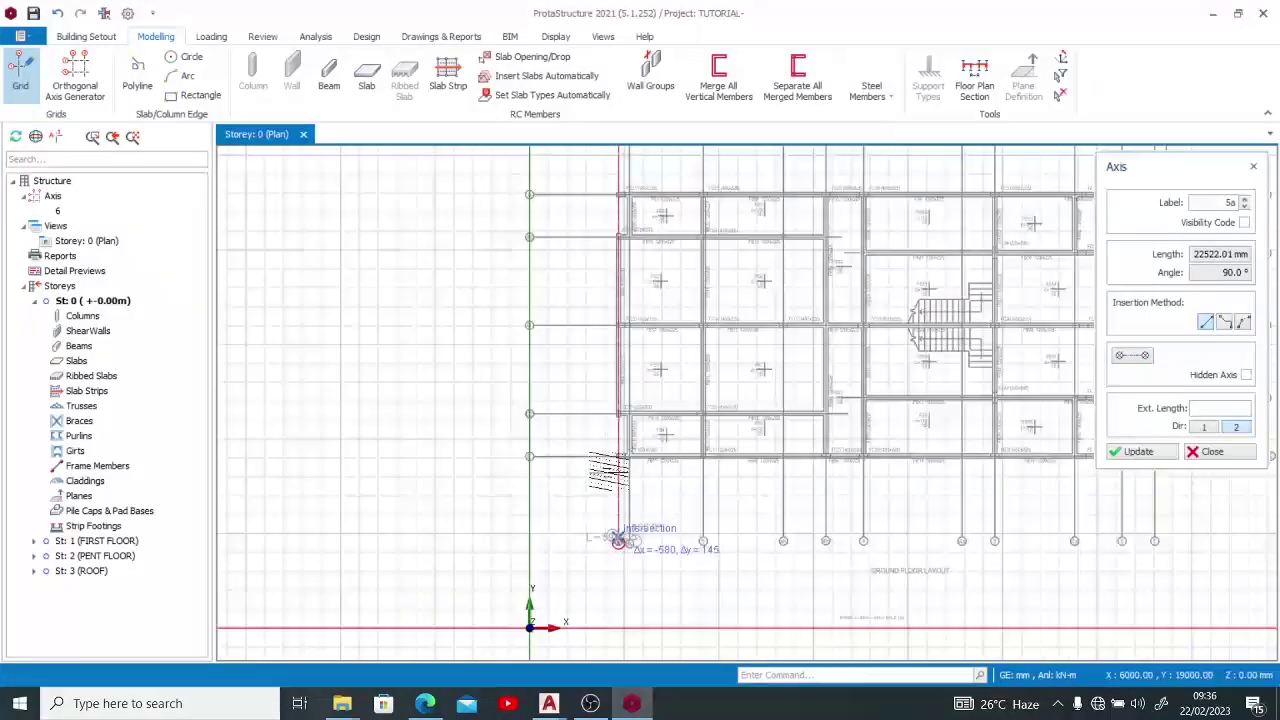
{"action": "scroll", "coordinate": [618, 540], "scroll_direction": "down", "scroll_amount": 2}
{"action": "scroll", "coordinate": [606, 218], "scroll_direction": "up", "scroll_amount": 5}
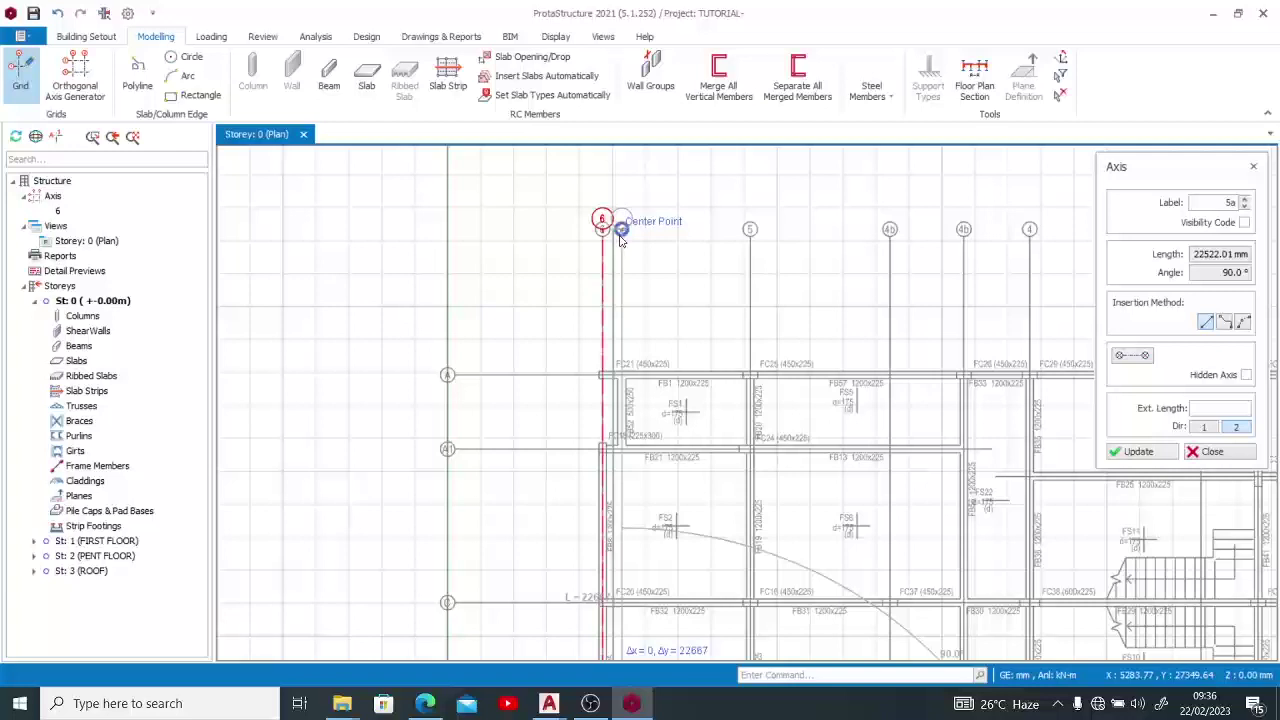
{"action": "left_click", "coordinate": [620, 230]}
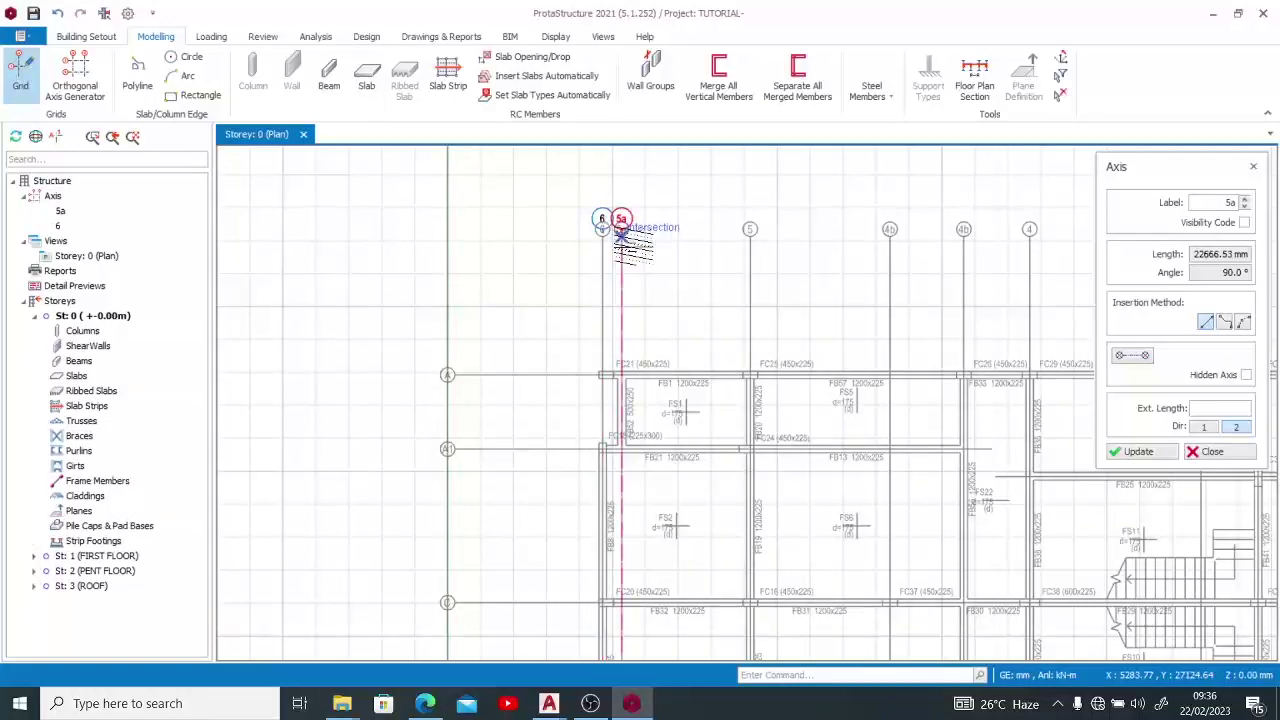
{"action": "key", "text": "Escape"}
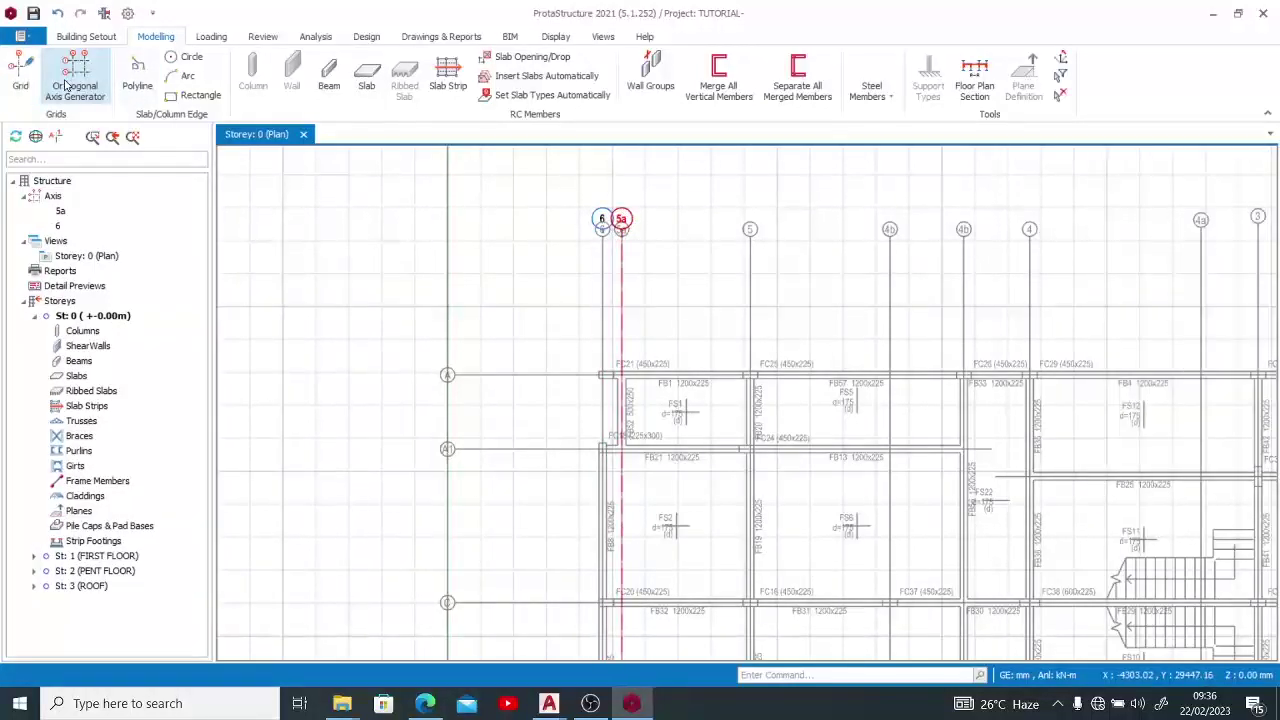
Insert a vertical grid axis labelled 5 along reference gridline 5, from its upper bubble to its lower bubble
{"action": "left_click", "coordinate": [20, 72]}
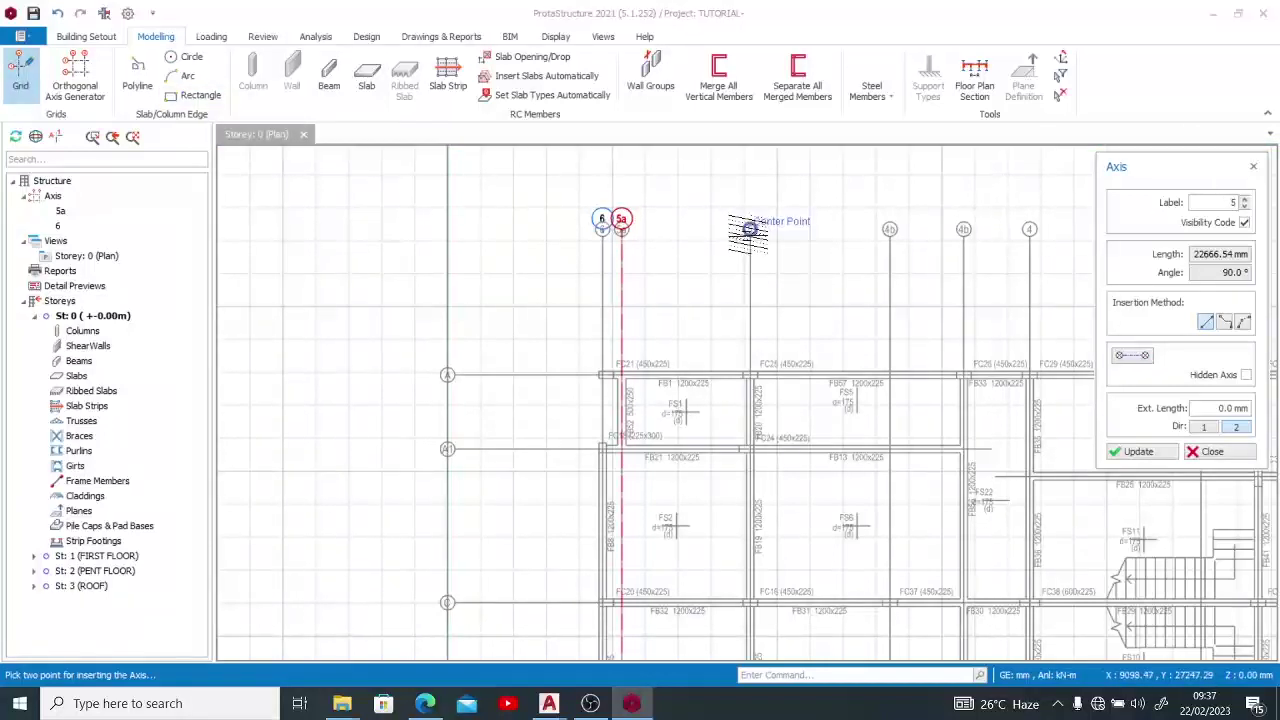
{"action": "left_click", "coordinate": [748, 229]}
{"action": "scroll", "coordinate": [748, 232], "scroll_direction": "down", "scroll_amount": 3}
{"action": "scroll", "coordinate": [745, 430], "scroll_direction": "up", "scroll_amount": 3}
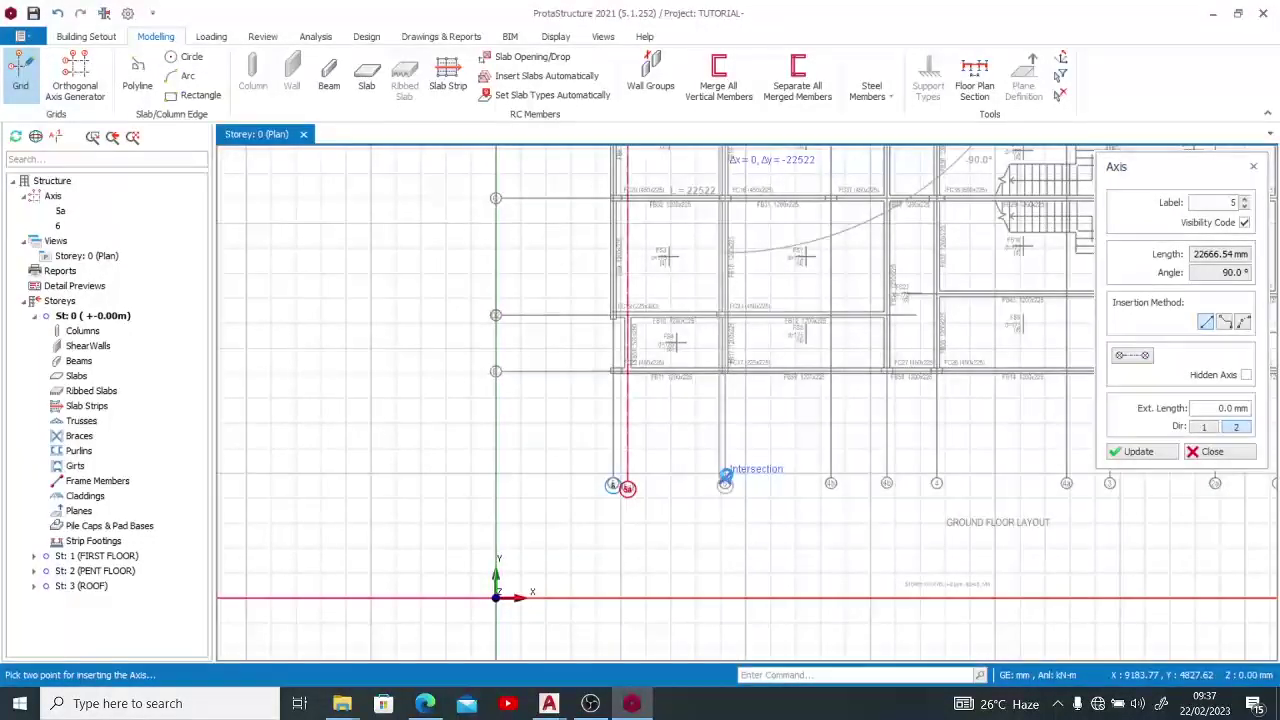
{"action": "left_click", "coordinate": [726, 478]}
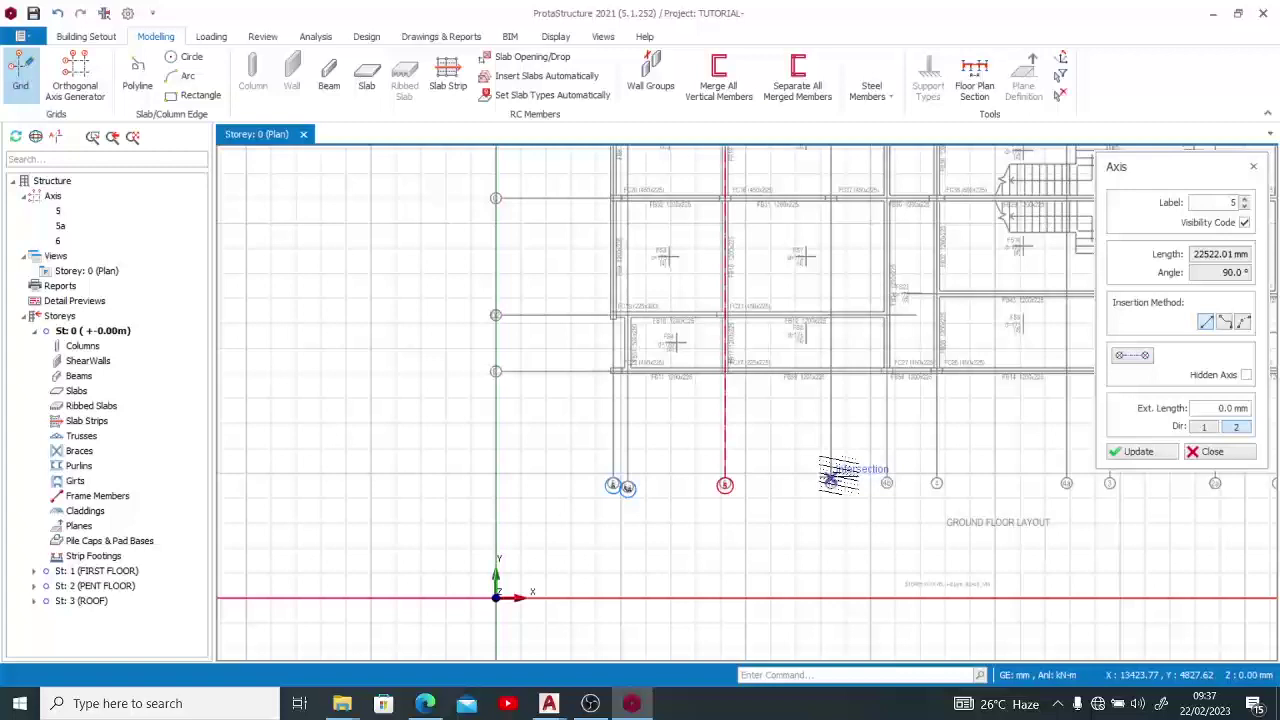
Insert a vertical grid axis labelled 4b along the 4b reference gridline next to 5, from its lower bubble to its upper bubble
{"action": "scroll", "coordinate": [838, 478], "scroll_direction": "up", "scroll_amount": 1}
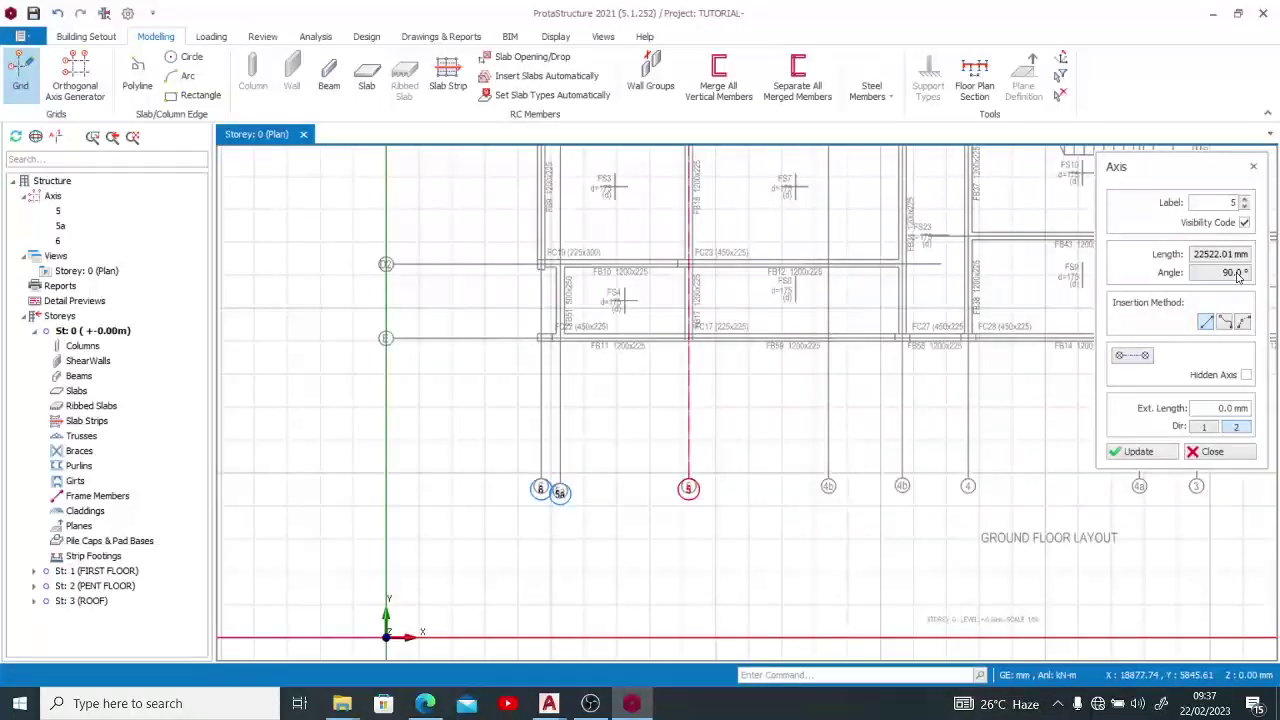
{"action": "left_click", "coordinate": [1222, 202]}
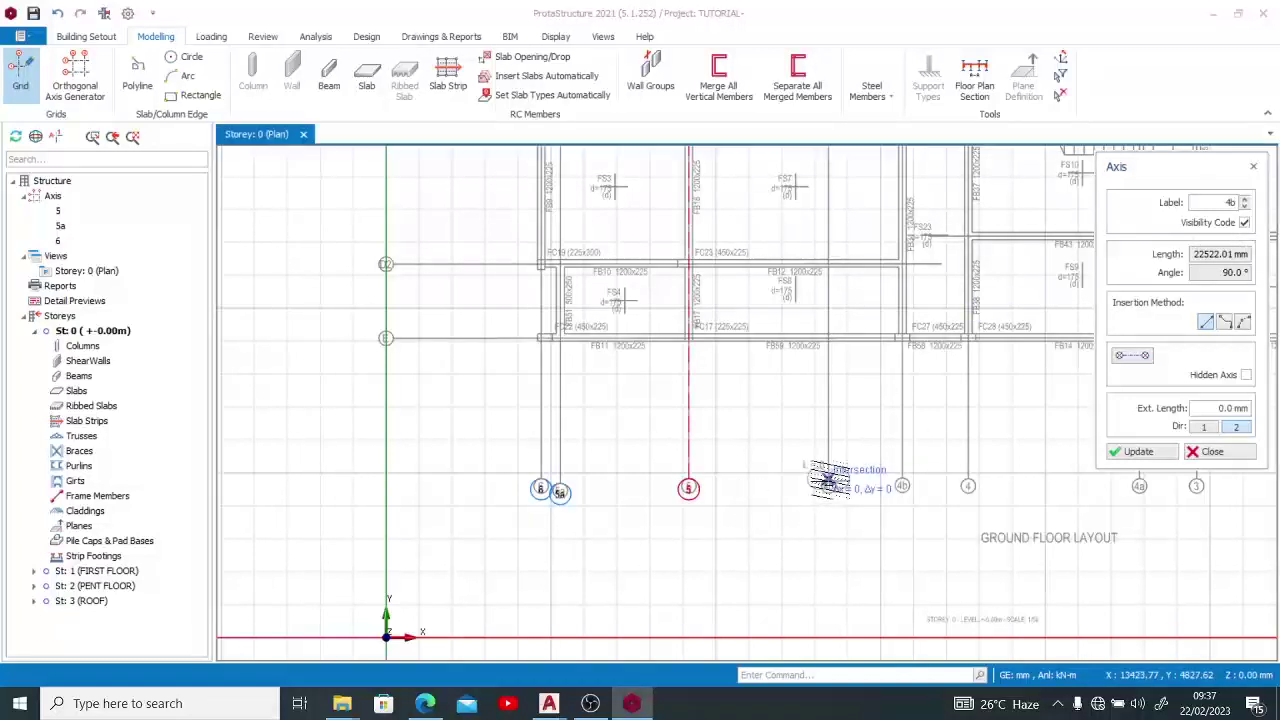
{"action": "scroll", "coordinate": [828, 482], "scroll_direction": "down", "scroll_amount": 4}
{"action": "scroll", "coordinate": [826, 162], "scroll_direction": "up", "scroll_amount": 2}
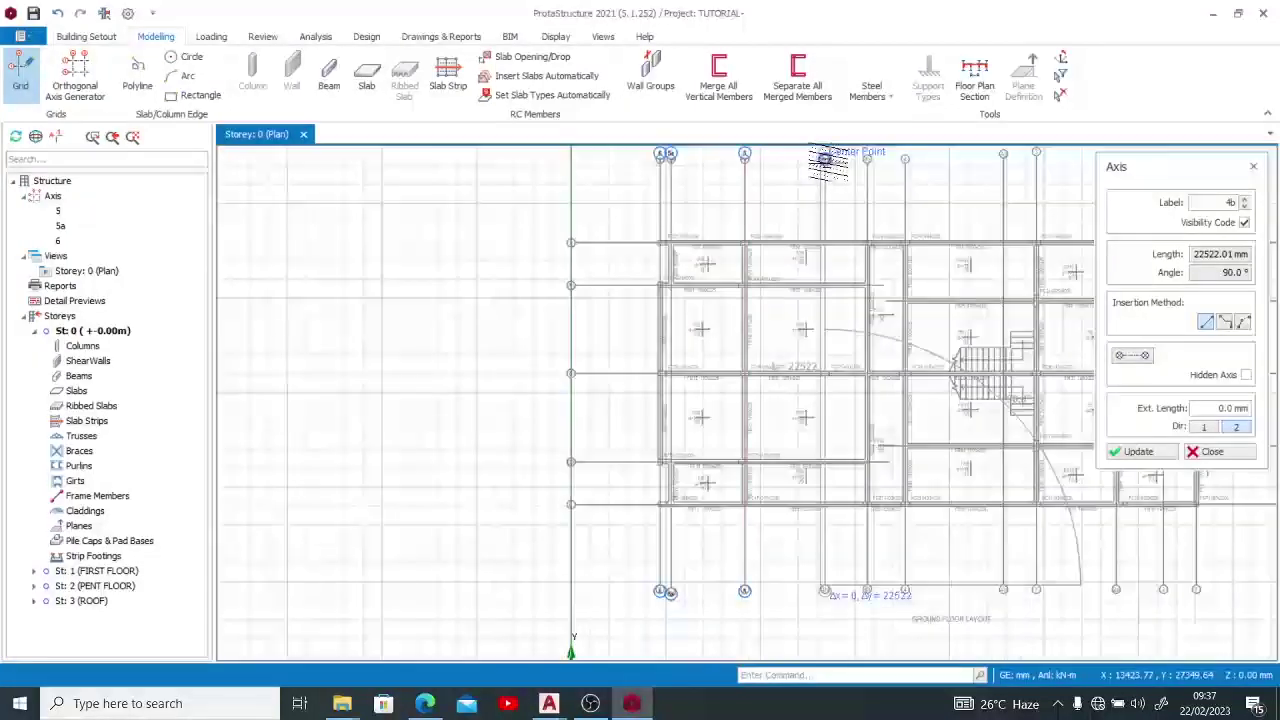
{"action": "left_click", "coordinate": [835, 177]}
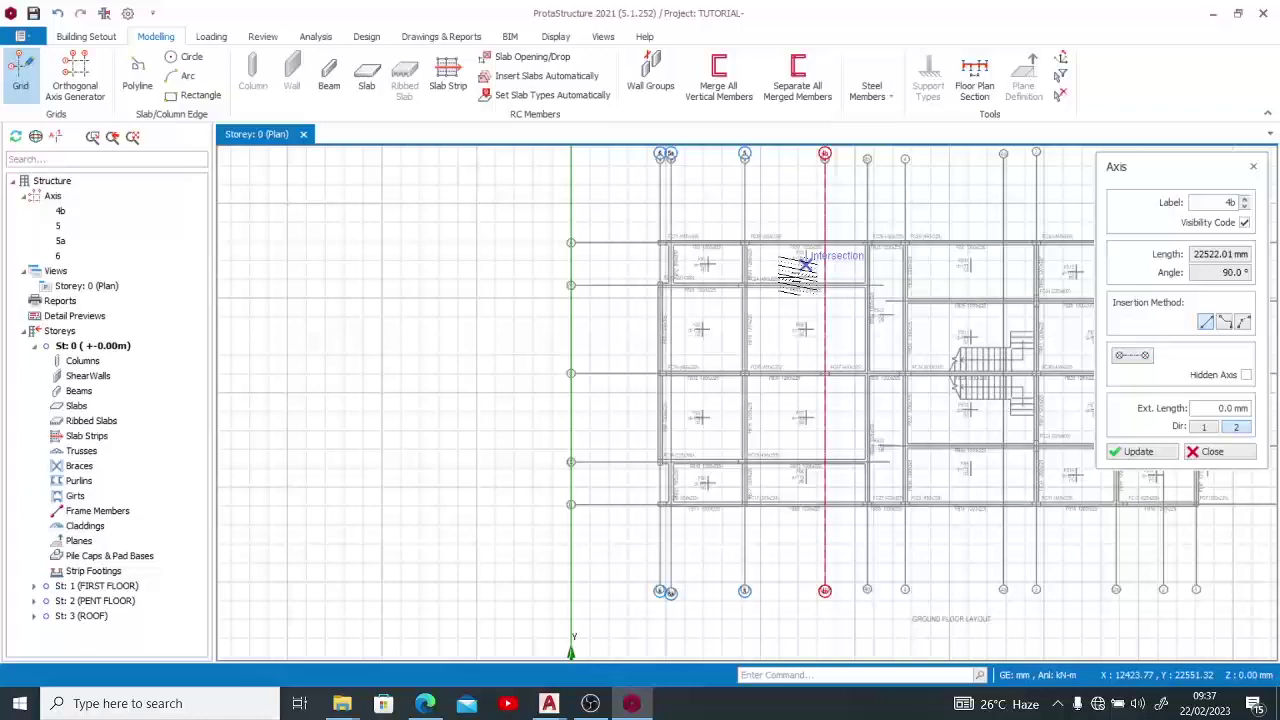
Try to insert a vertical axis labelled 4c along the second 4b reference gridline, next to gridline 4, and delete the resulting axis
{"action": "scroll", "coordinate": [885, 178], "scroll_direction": "up", "scroll_amount": 5}
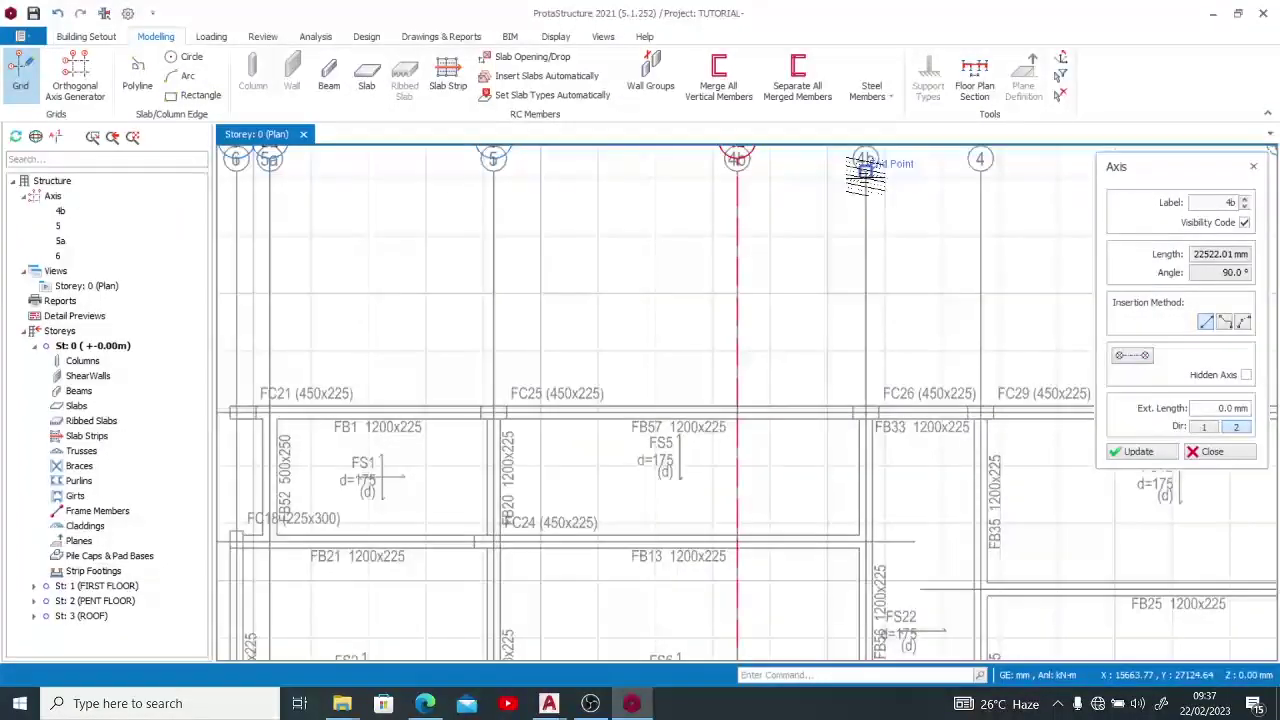
{"action": "scroll", "coordinate": [866, 172], "scroll_direction": "down", "scroll_amount": 5}
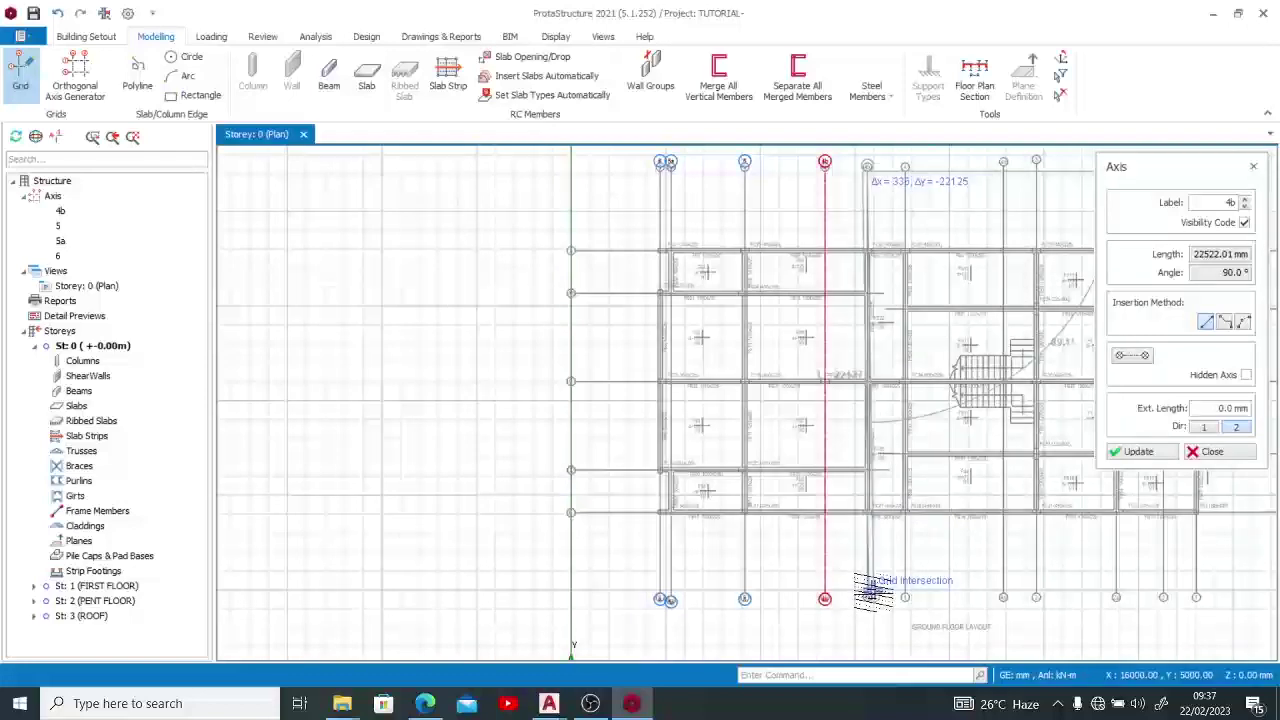
{"action": "left_click", "coordinate": [868, 596]}
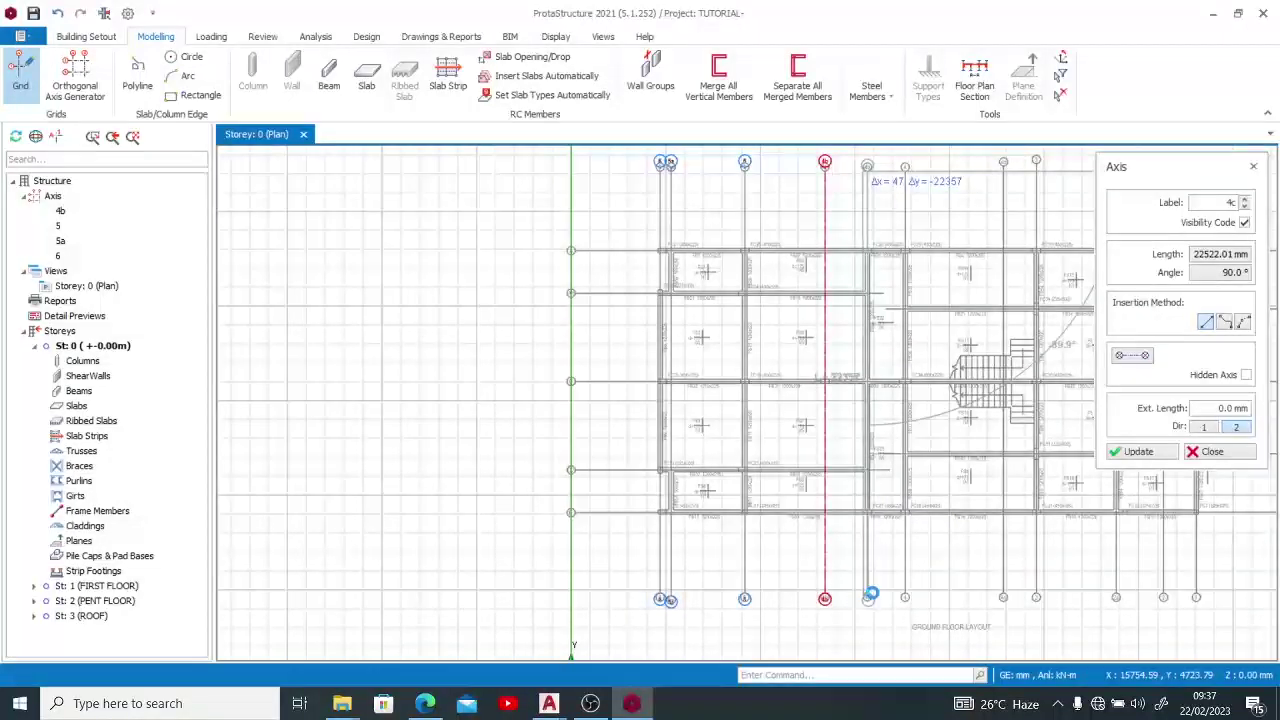
{"action": "scroll", "coordinate": [873, 606], "scroll_direction": "up", "scroll_amount": 6}
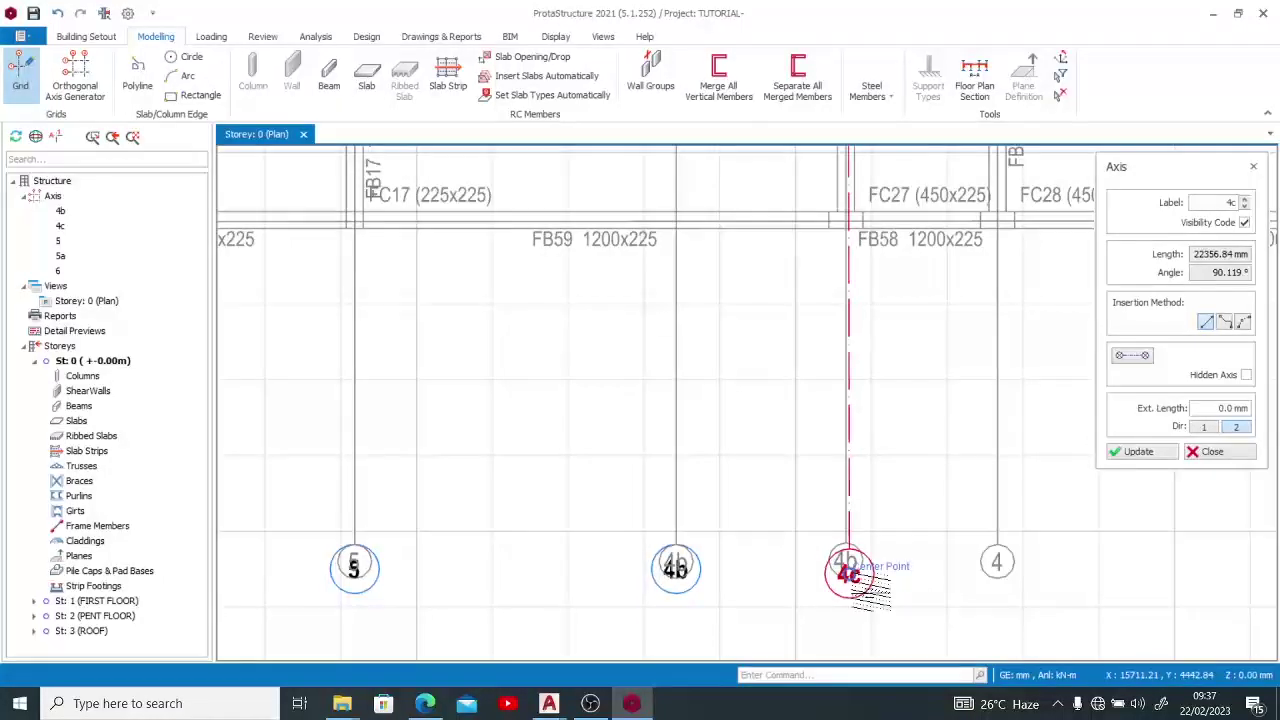
{"action": "key", "text": "Escape"}
{"action": "left_click", "coordinate": [864, 590]}
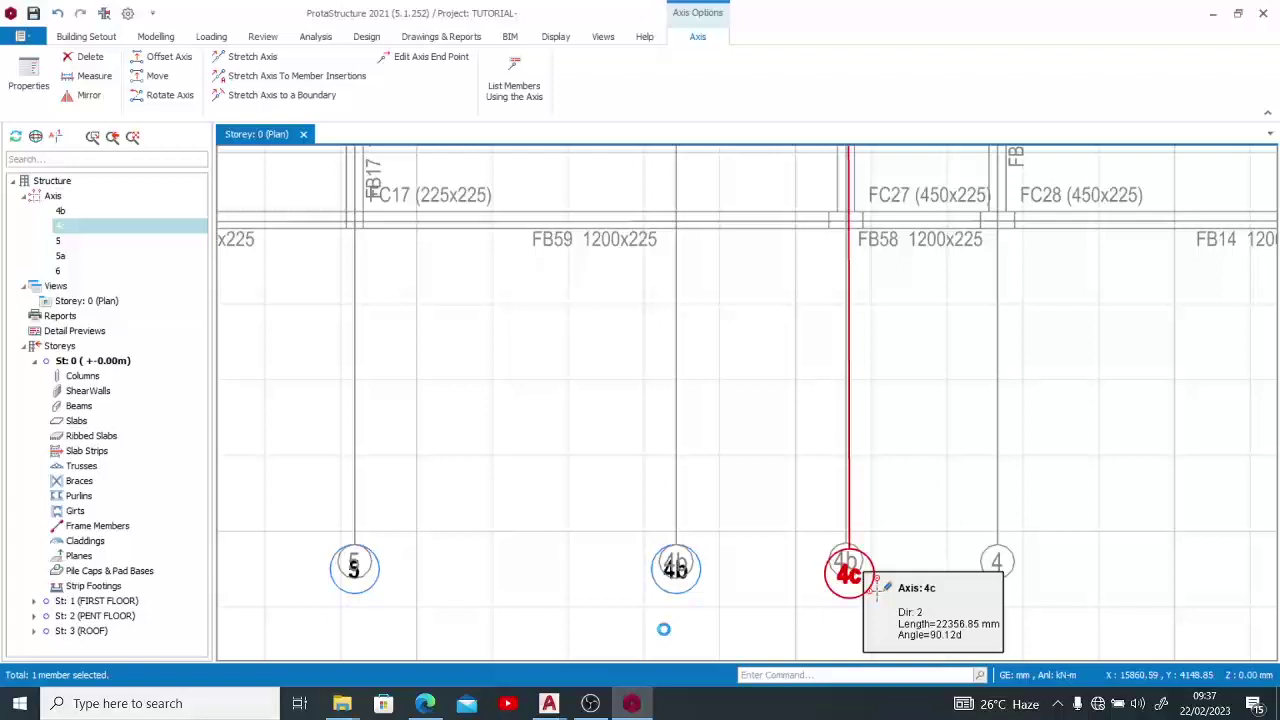
{"action": "key", "text": "Delete"}
Restart axis insertion from axis 4b and compare the gridline labels of the ground floor and first floor reference layouts
{"action": "left_click", "coordinate": [673, 585]}
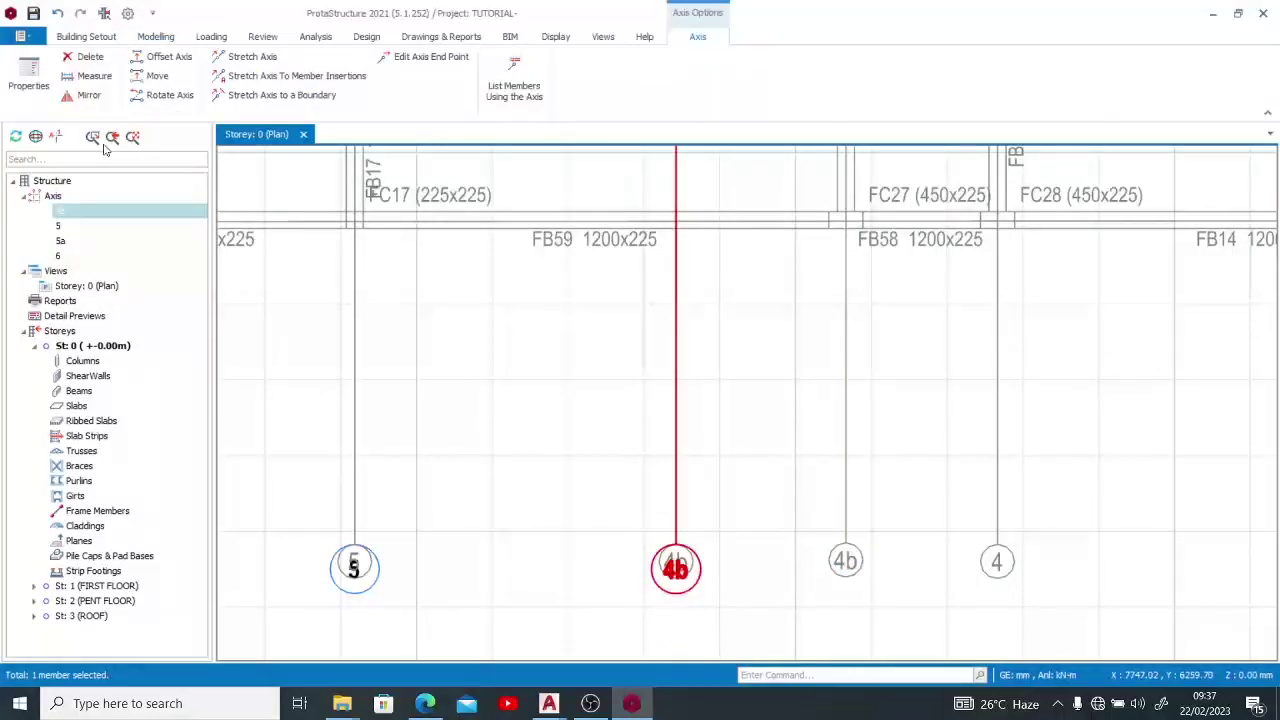
{"action": "left_click", "coordinate": [112, 37]}
{"action": "left_click", "coordinate": [153, 37]}
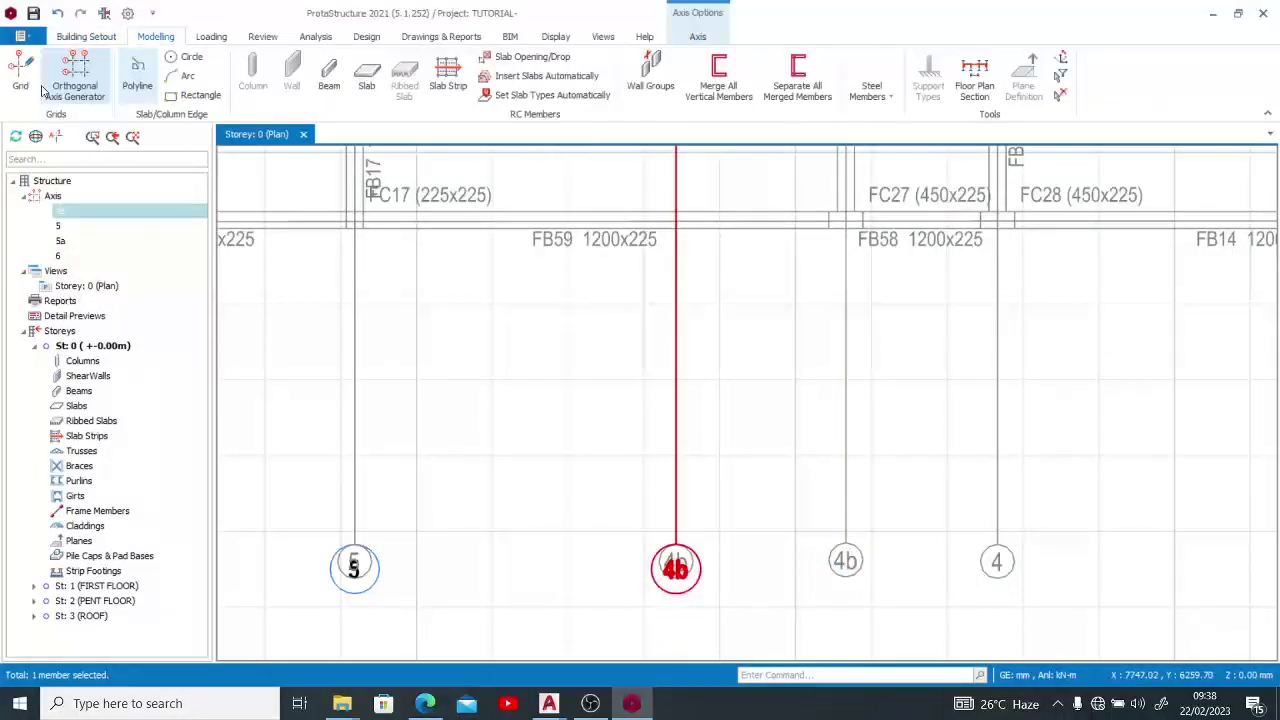
{"action": "left_click", "coordinate": [20, 75]}
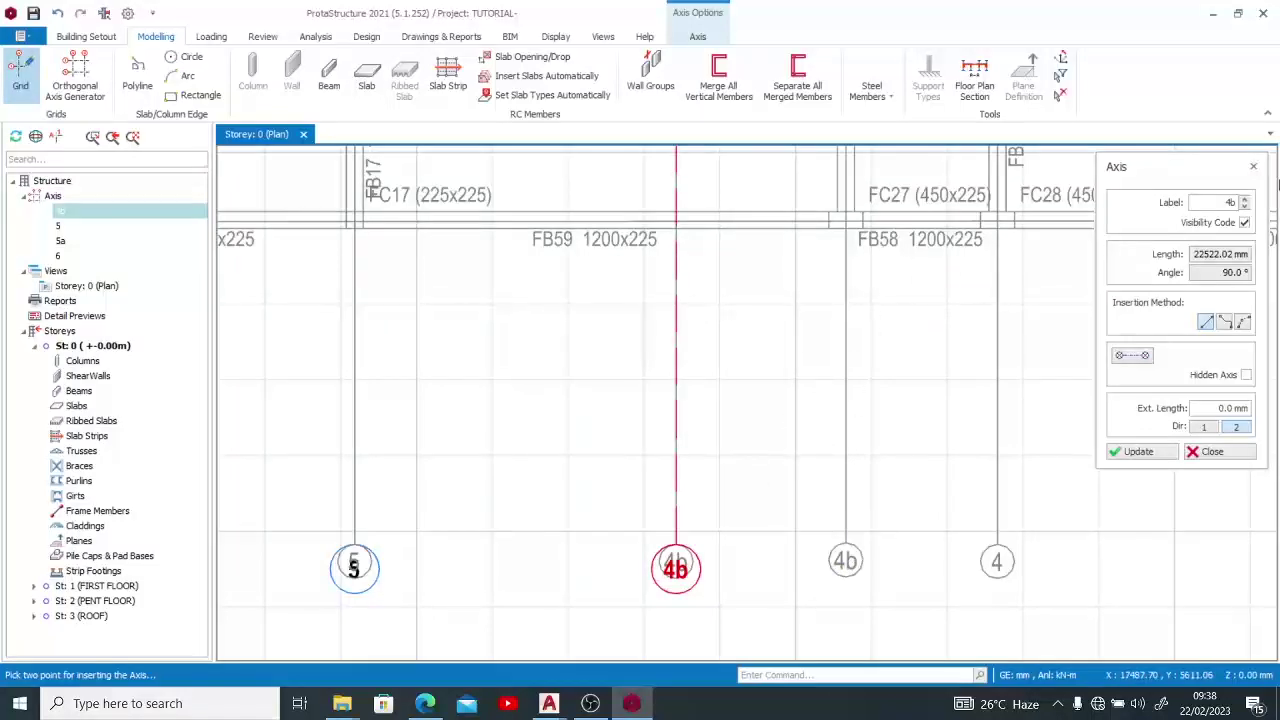
{"action": "scroll", "coordinate": [709, 624], "scroll_direction": "down", "scroll_amount": 5}
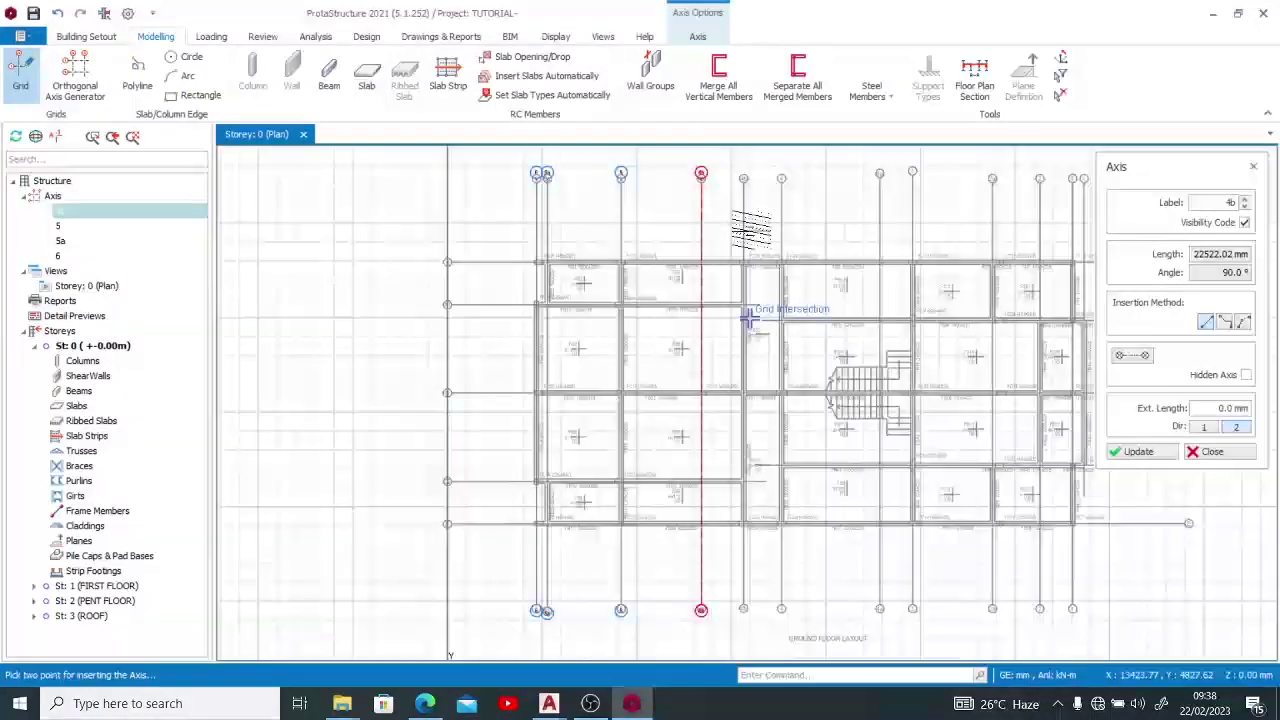
{"action": "scroll", "coordinate": [719, 160], "scroll_direction": "up", "scroll_amount": 5}
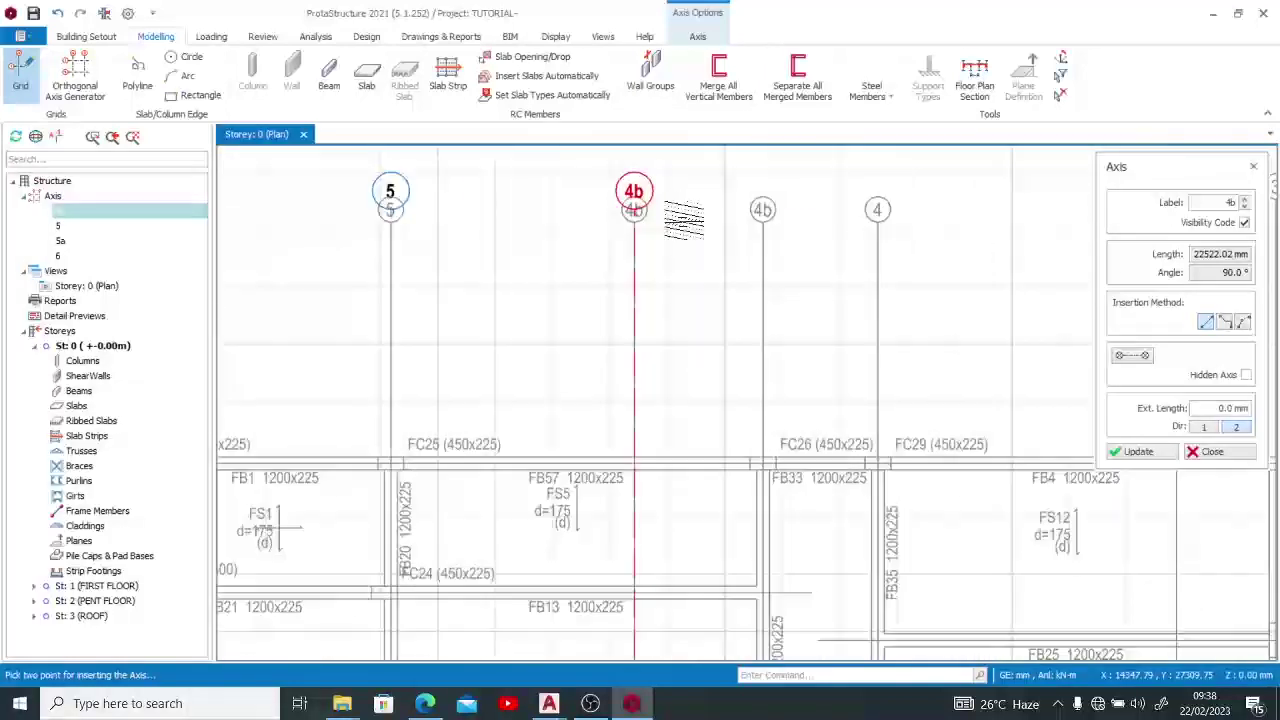
{"action": "scroll", "coordinate": [645, 290], "scroll_direction": "down", "scroll_amount": 6}
{"action": "scroll", "coordinate": [645, 290], "scroll_direction": "down", "scroll_amount": 3}
{"action": "scroll", "coordinate": [935, 240], "scroll_direction": "up", "scroll_amount": 7}
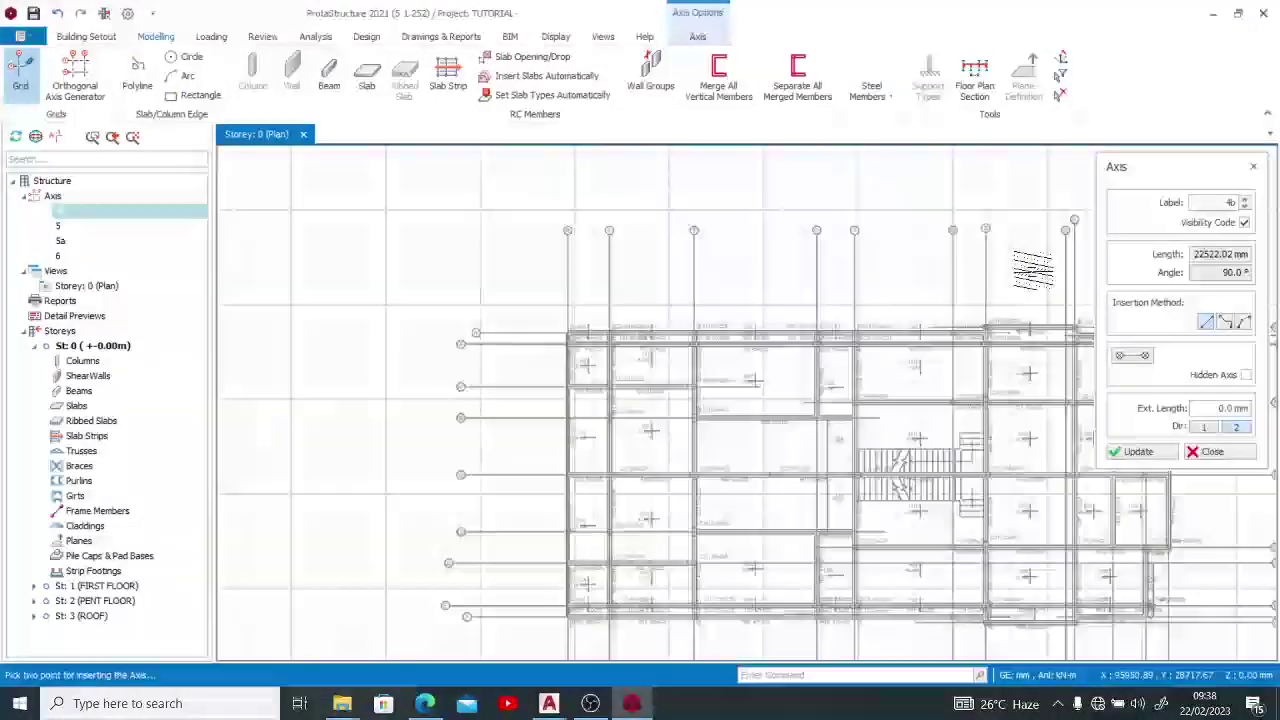
{"action": "scroll", "coordinate": [935, 240], "scroll_direction": "down", "scroll_amount": 4}
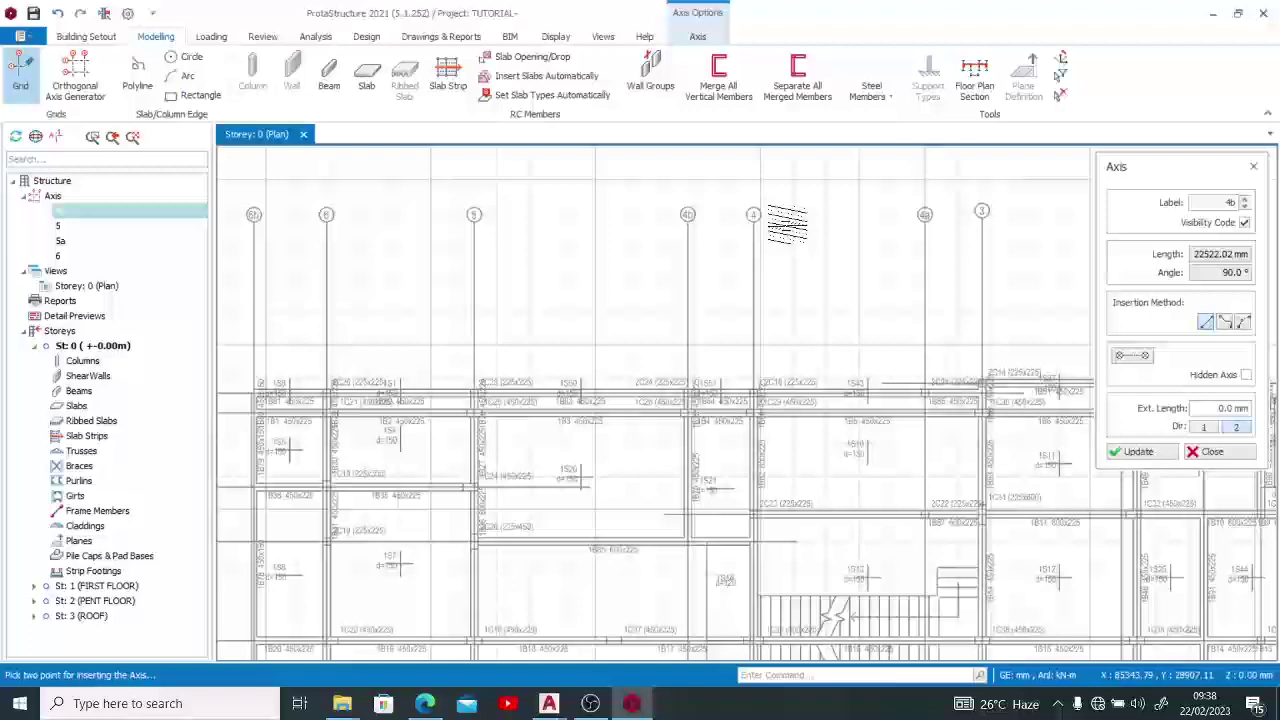
{"action": "scroll", "coordinate": [905, 220], "scroll_direction": "down", "scroll_amount": 6}
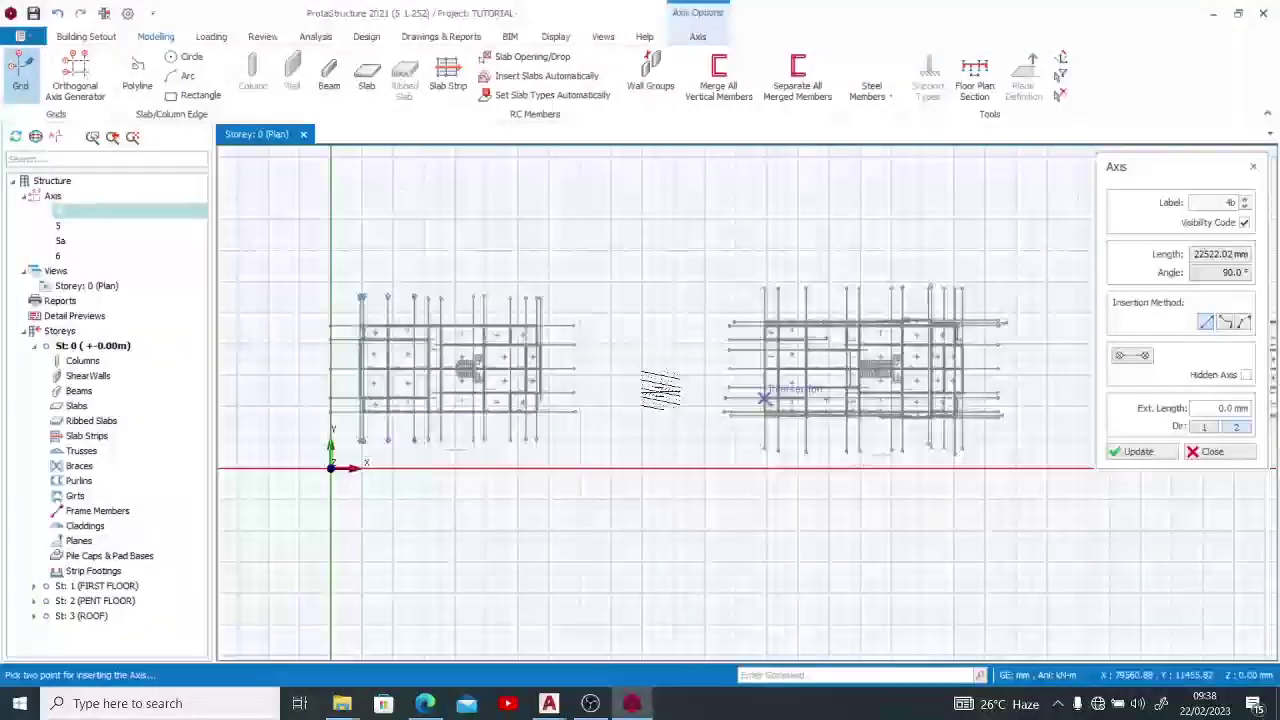
{"action": "scroll", "coordinate": [838, 370], "scroll_direction": "up", "scroll_amount": 3}
{"action": "scroll", "coordinate": [838, 370], "scroll_direction": "down", "scroll_amount": 3}
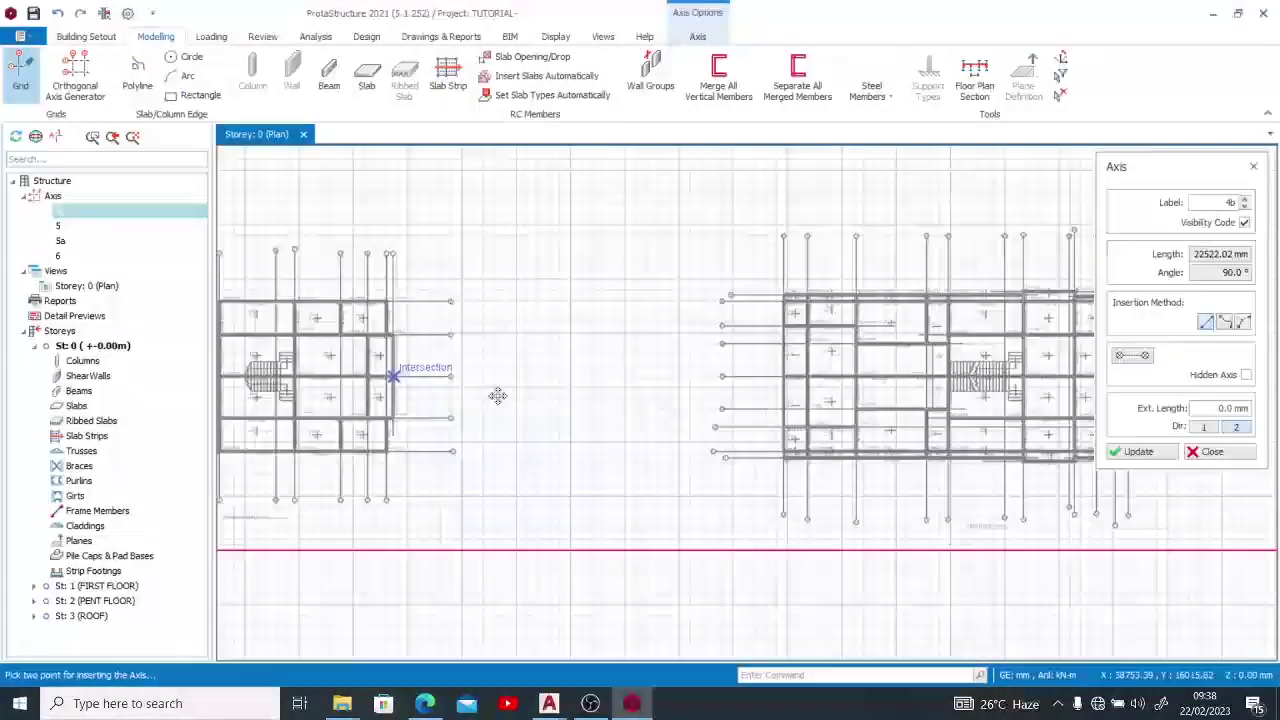
{"action": "scroll", "coordinate": [704, 408], "scroll_direction": "up", "scroll_amount": 3}
{"action": "scroll", "coordinate": [457, 349], "scroll_direction": "up", "scroll_amount": 6}
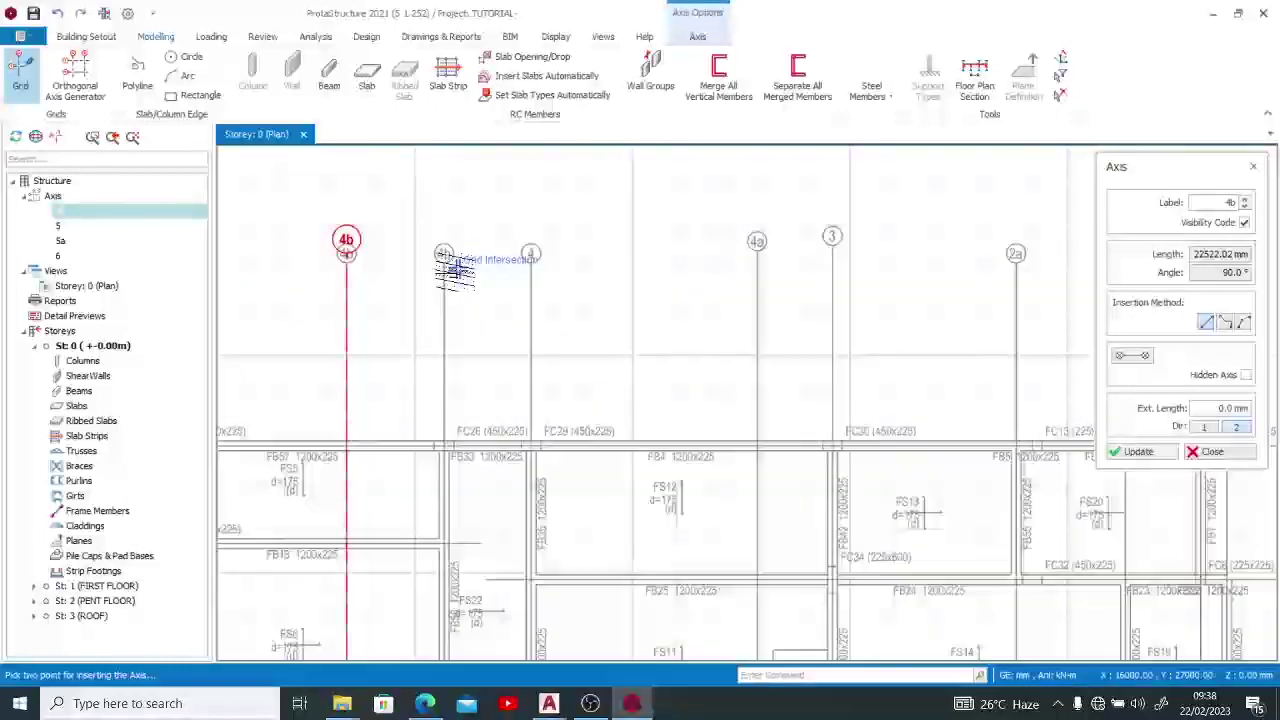
Insert a vertical grid axis labelled 4 along reference gridline 4, from its upper bubble to its lower bubble
{"action": "left_click", "coordinate": [1218, 203]}
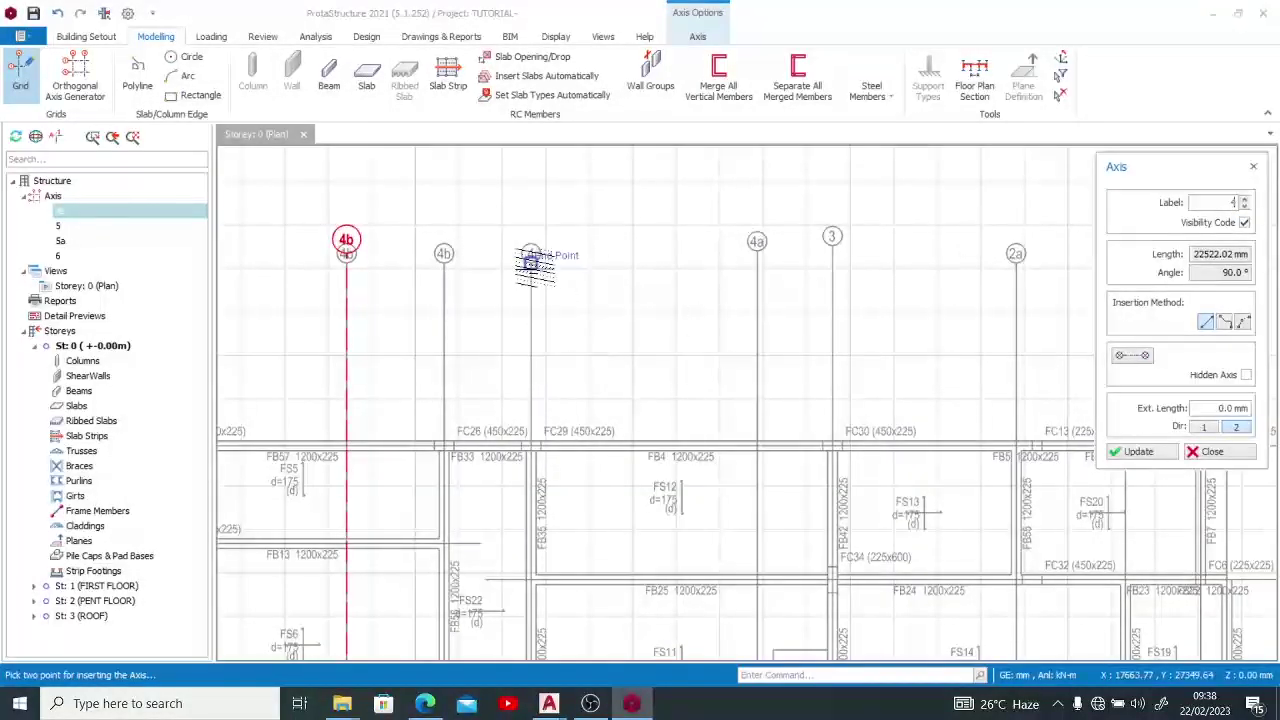
{"action": "left_click", "coordinate": [530, 253]}
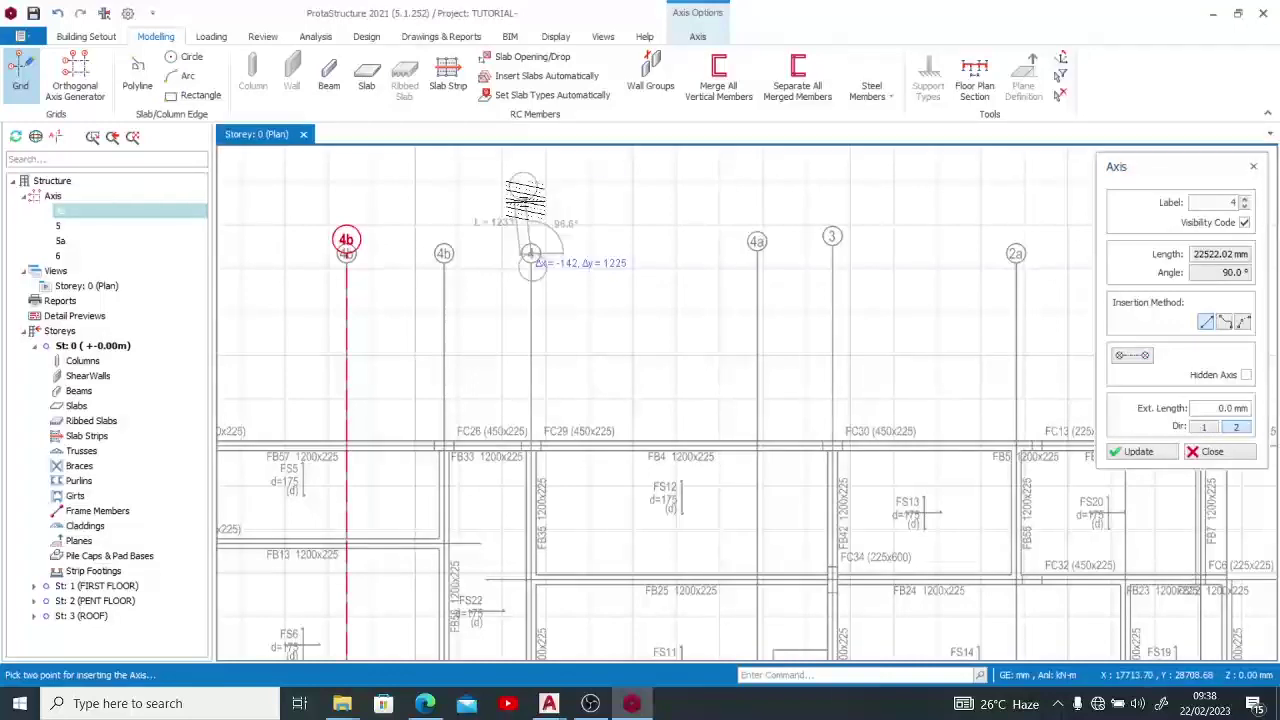
{"action": "scroll", "coordinate": [522, 300], "scroll_direction": "down", "scroll_amount": 5}
{"action": "scroll", "coordinate": [523, 530], "scroll_direction": "up", "scroll_amount": 5}
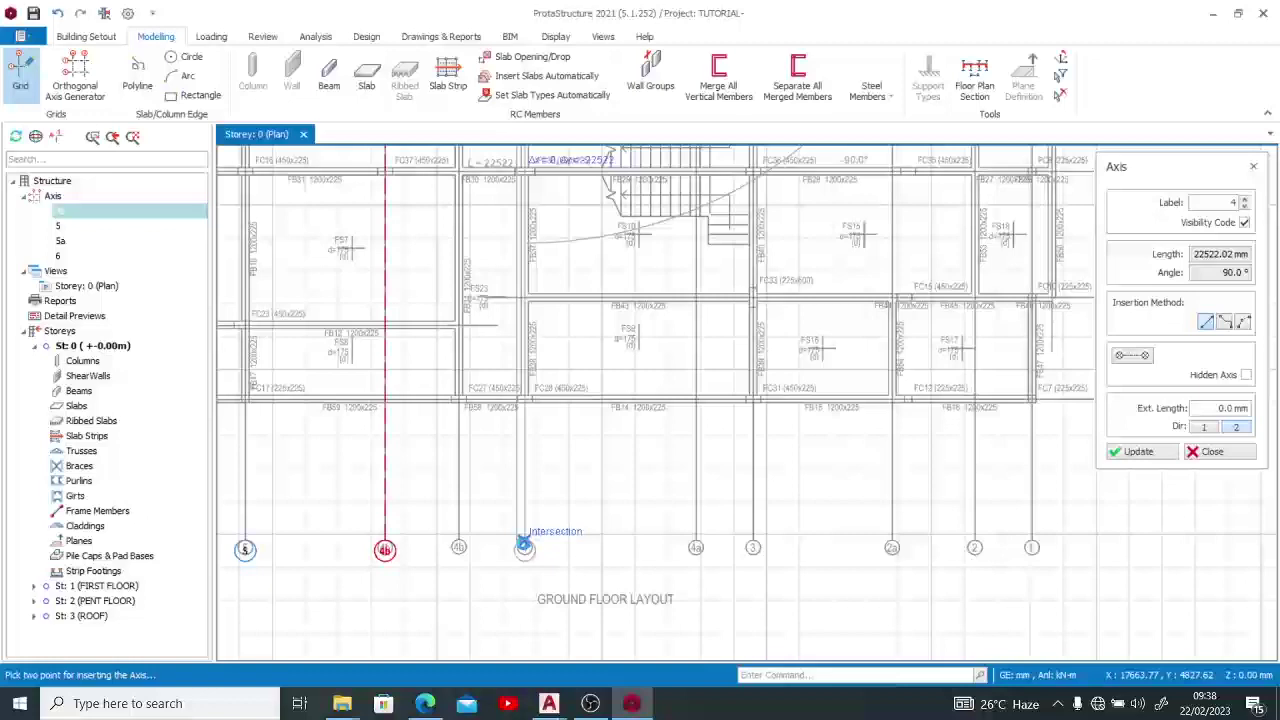
{"action": "left_click", "coordinate": [523, 543]}
{"action": "key", "text": "Escape"}
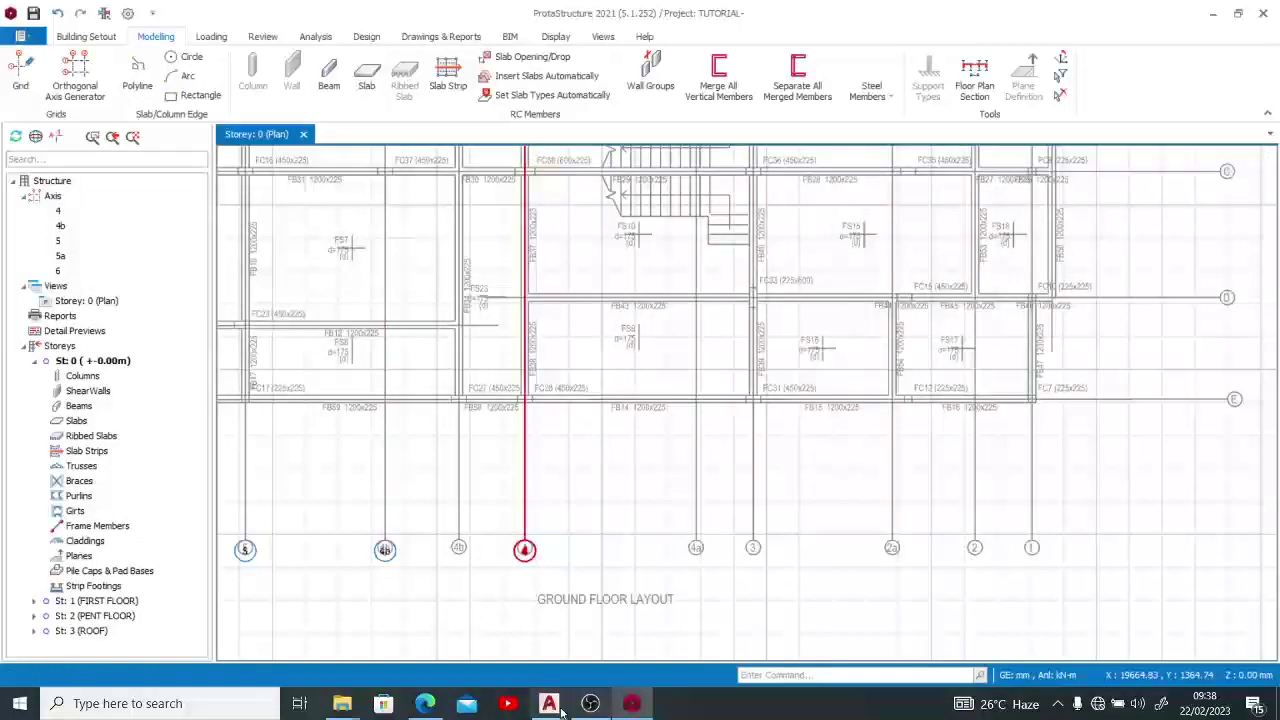
Switch to the GAs.dwg drawing in AutoCAD and examine the gridline labels of the ground and first floor layouts
{"action": "left_click", "coordinate": [549, 703]}
{"action": "left_click", "coordinate": [270, 630]}
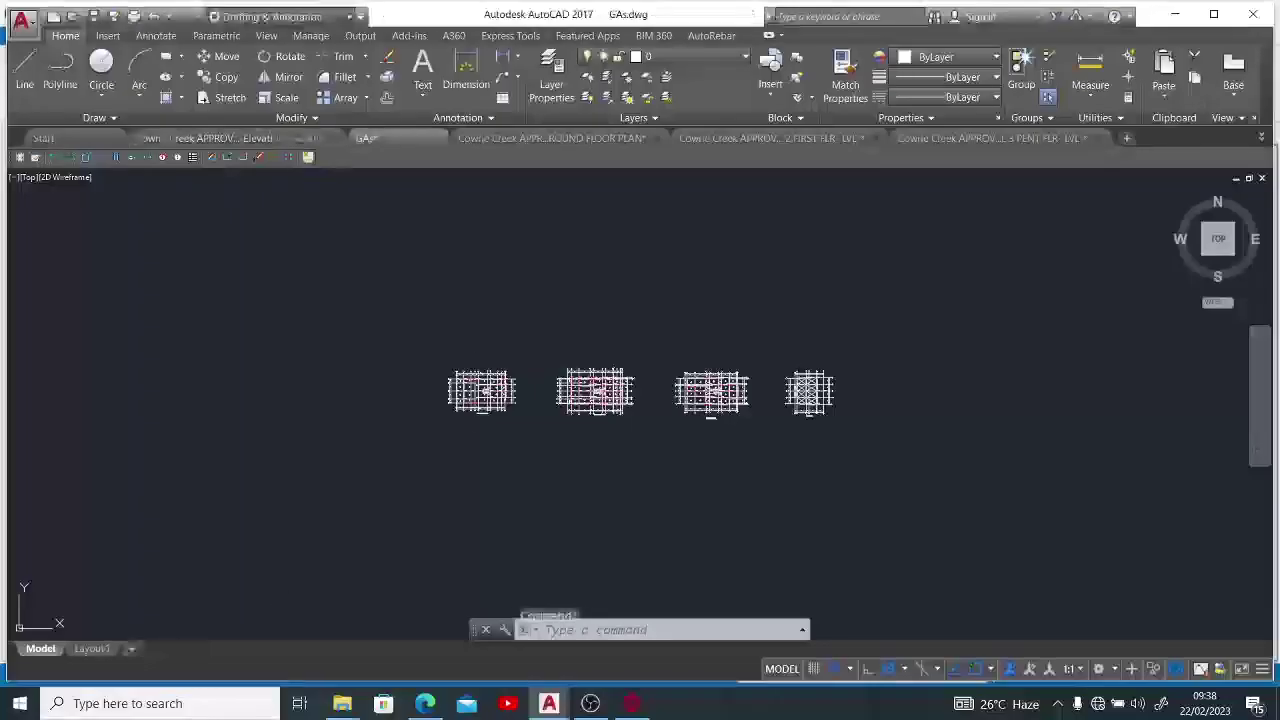
{"action": "scroll", "coordinate": [457, 293], "scroll_direction": "up", "scroll_amount": 5}
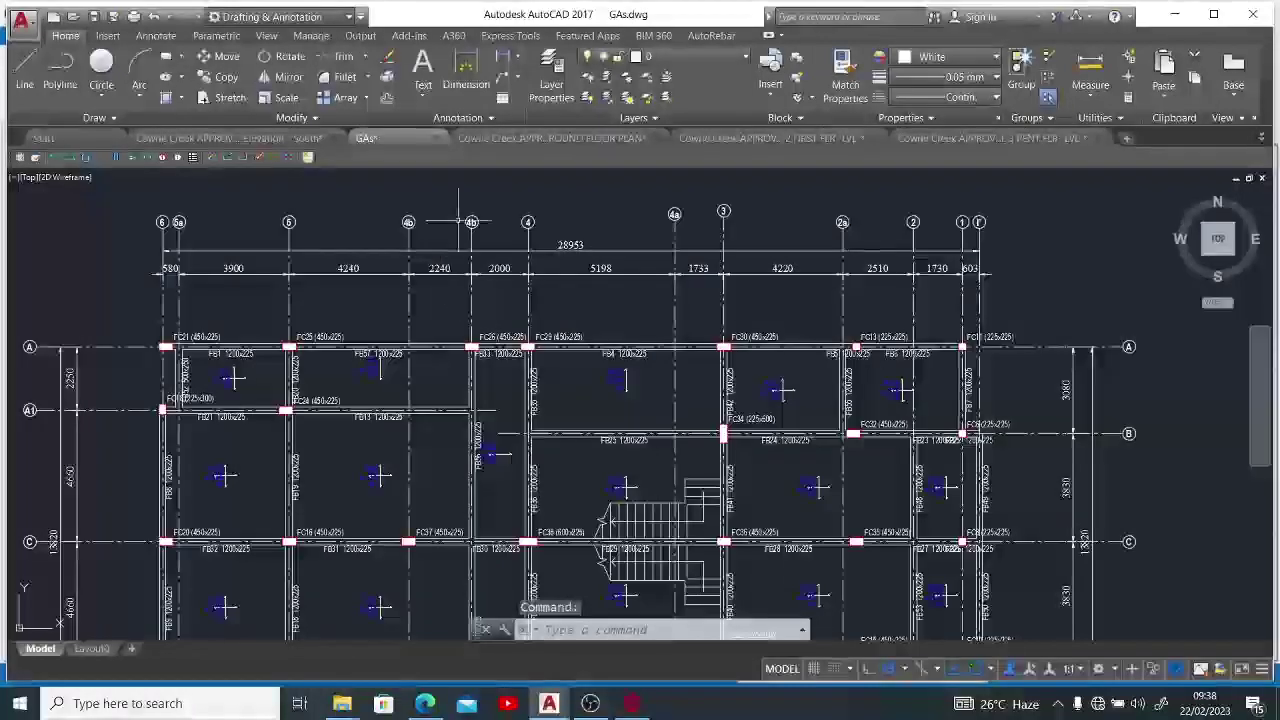
{"action": "scroll", "coordinate": [457, 293], "scroll_direction": "down", "scroll_amount": 2}
{"action": "scroll", "coordinate": [547, 280], "scroll_direction": "down", "scroll_amount": 2}
{"action": "scroll", "coordinate": [935, 240], "scroll_direction": "up", "scroll_amount": 5}
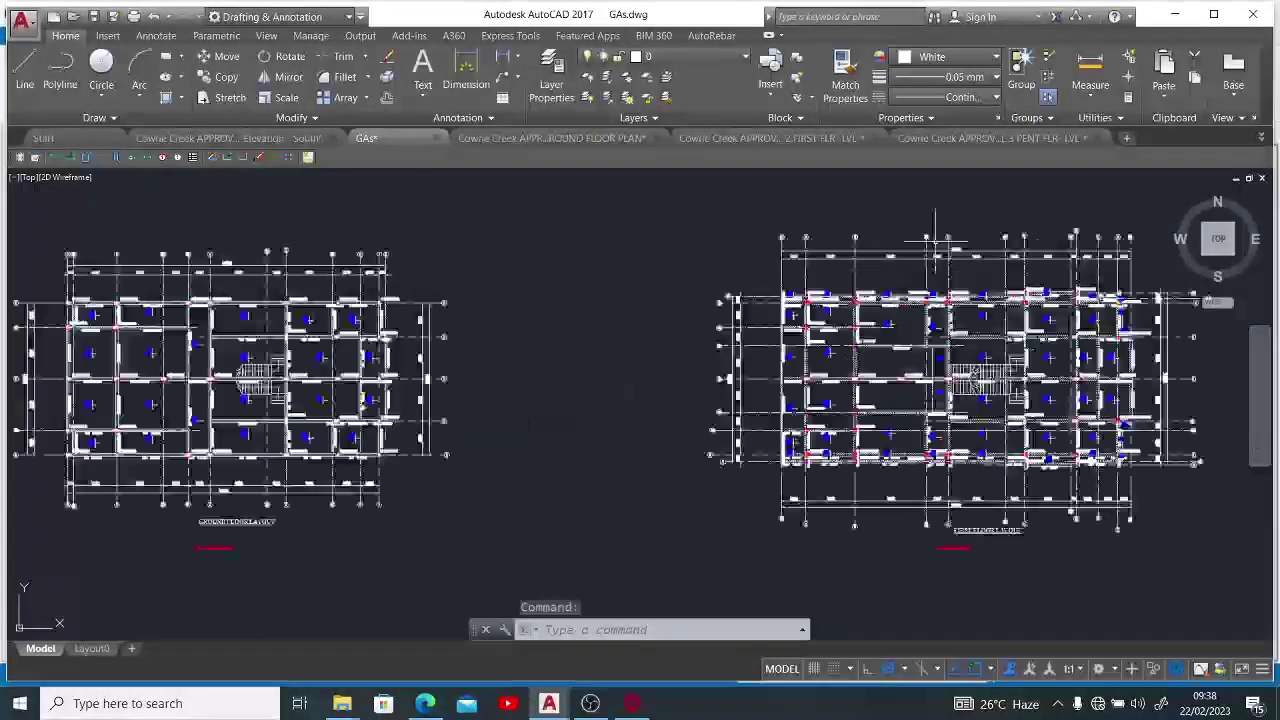
{"action": "scroll", "coordinate": [935, 240], "scroll_direction": "down", "scroll_amount": 5}
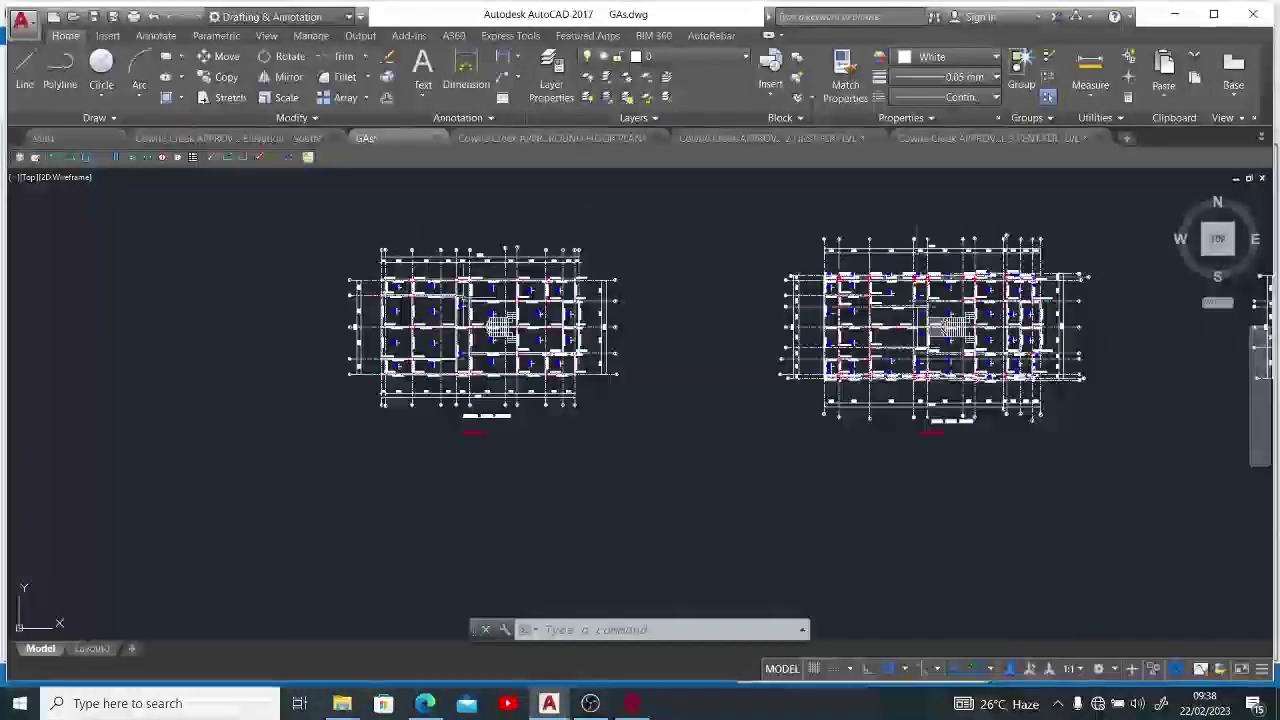
Highlight the first 4b gridline of the ground floor layout and examine its course, adjoining columns and neighbouring gridline labels
{"action": "scroll", "coordinate": [540, 300], "scroll_direction": "up", "scroll_amount": 3}
{"action": "middle_click_drag", "start_coordinate": [432, 297], "coordinate": [458, 355]}
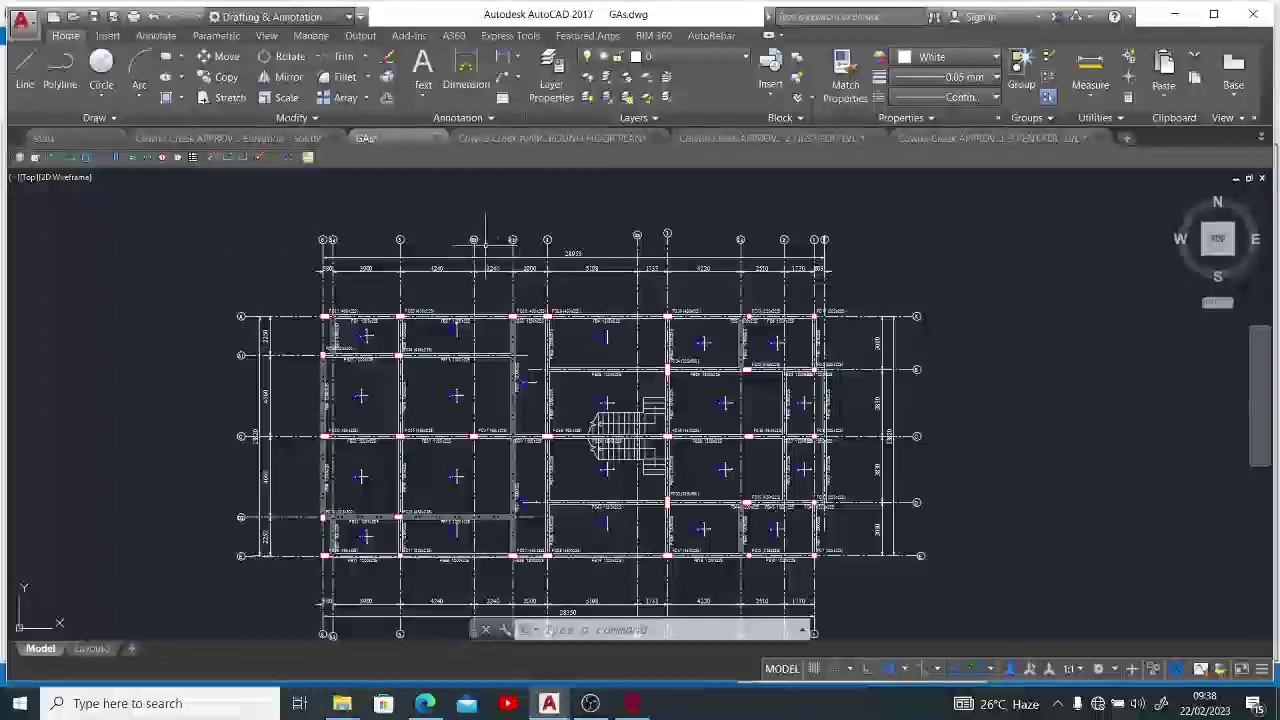
{"action": "left_click", "coordinate": [486, 247]}
{"action": "left_click", "coordinate": [455, 220]}
{"action": "scroll", "coordinate": [471, 240], "scroll_direction": "down", "scroll_amount": 3}
{"action": "scroll", "coordinate": [480, 512], "scroll_direction": "up", "scroll_amount": 5}
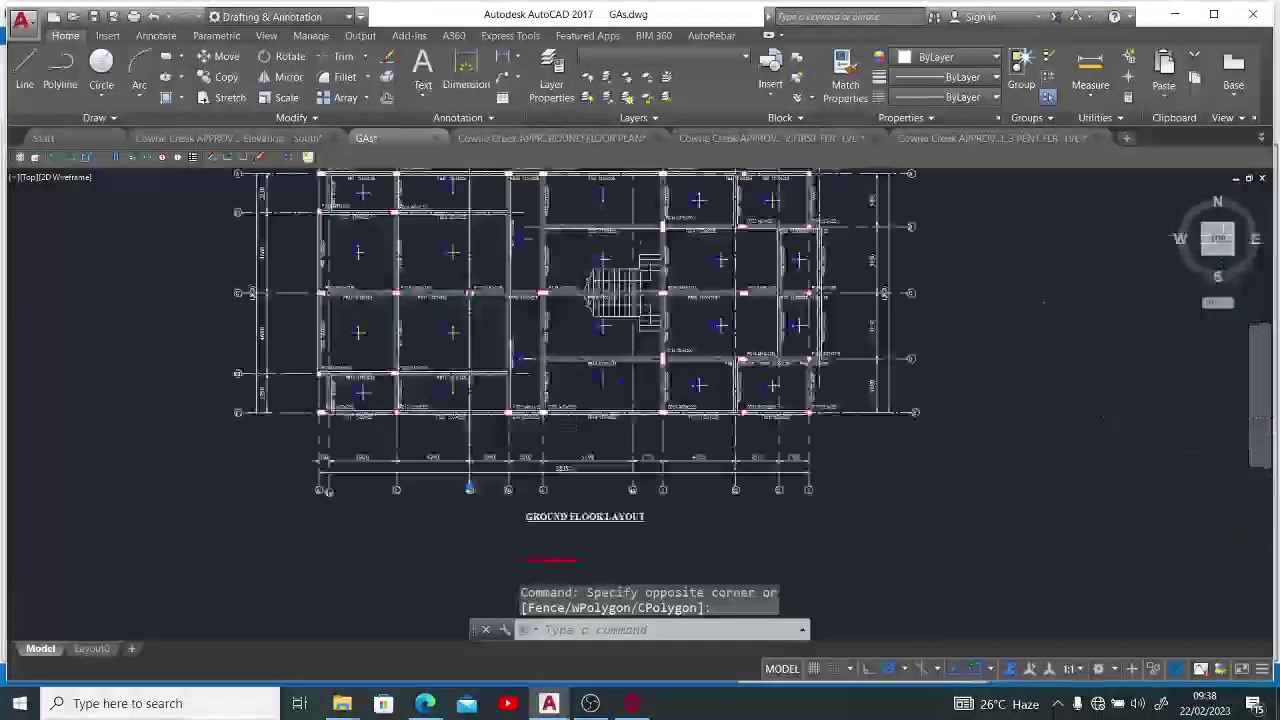
{"action": "left_click", "coordinate": [480, 512]}
{"action": "key", "text": "Escape"}
{"action": "scroll", "coordinate": [455, 495], "scroll_direction": "down", "scroll_amount": 3}
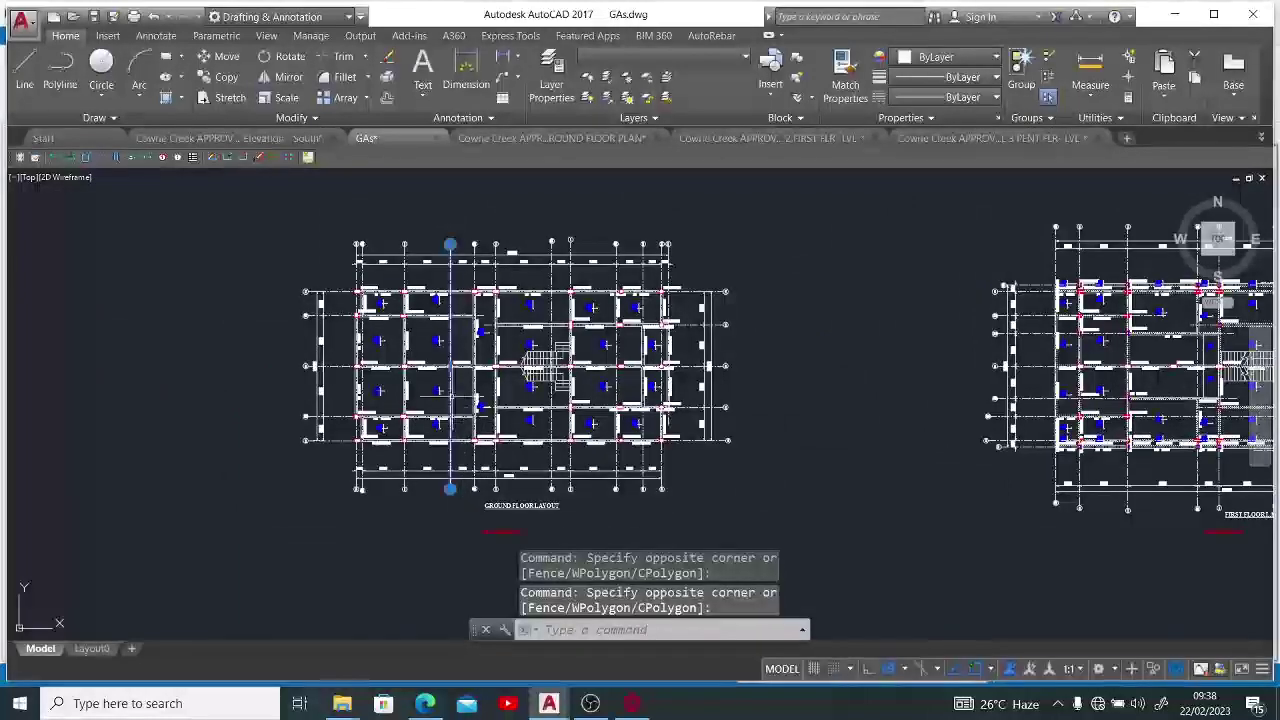
{"action": "scroll", "coordinate": [428, 388], "scroll_direction": "up", "scroll_amount": 5}
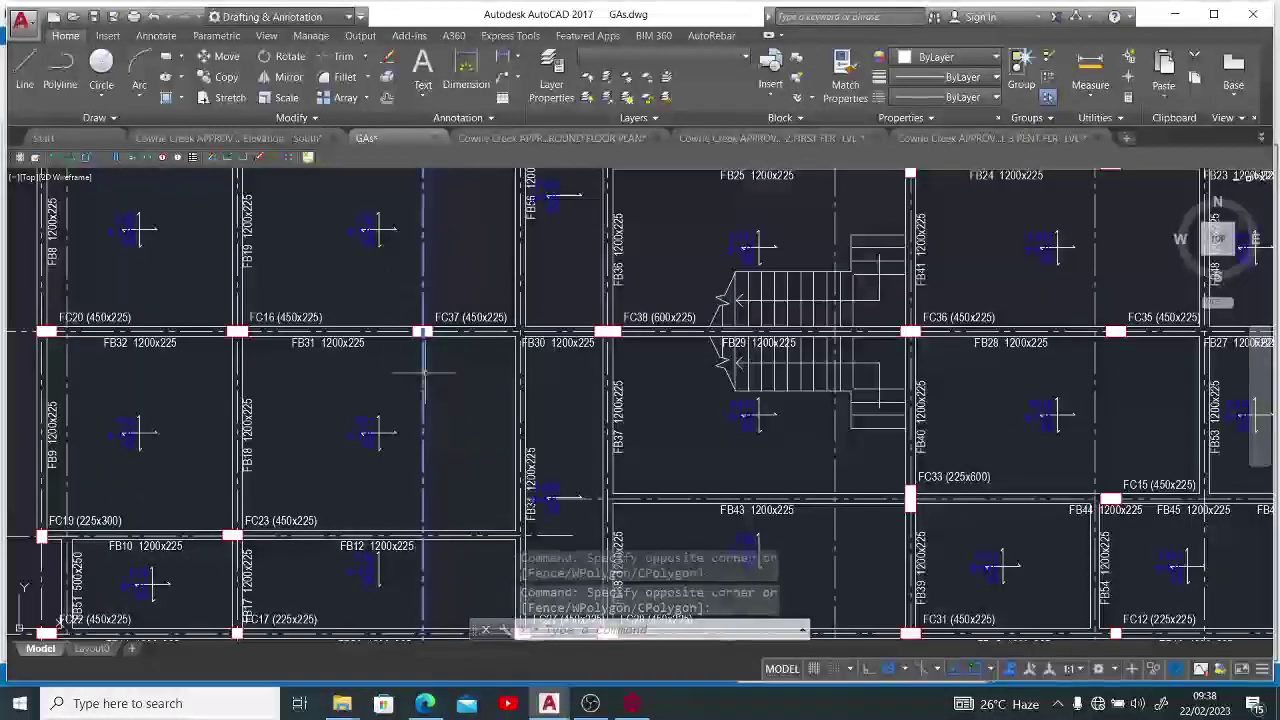
{"action": "scroll", "coordinate": [457, 371], "scroll_direction": "down", "scroll_amount": 5}
{"action": "scroll", "coordinate": [524, 190], "scroll_direction": "up", "scroll_amount": 3}
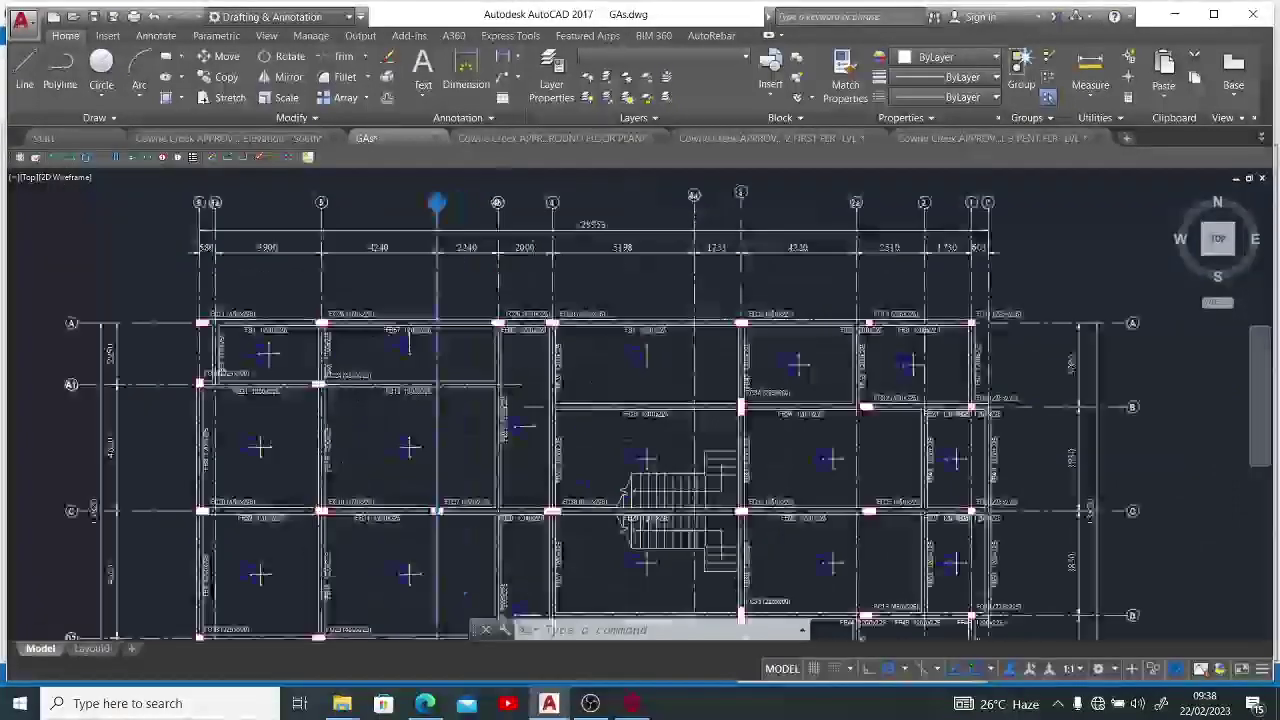
{"action": "left_click", "coordinate": [520, 230]}
{"action": "key", "text": "Escape"}
{"action": "key", "text": "Escape"}
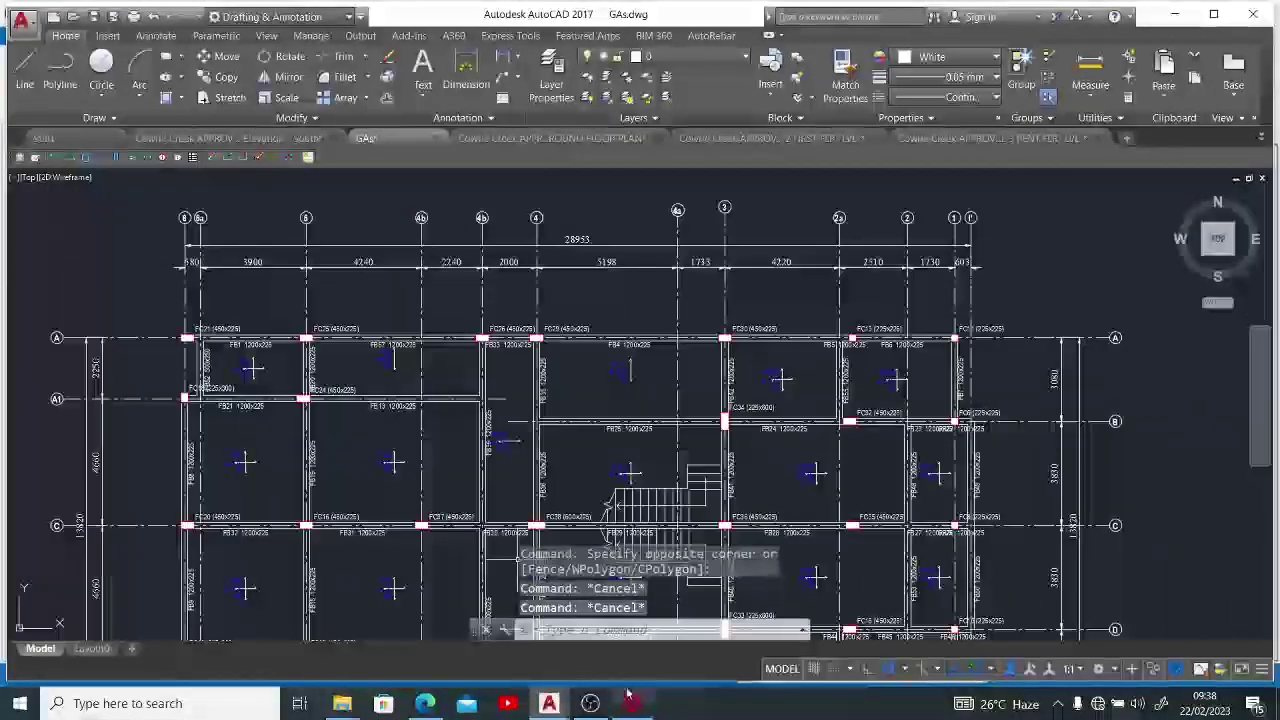
Switch back to ProtaStructure and inspect axis 4b at its upper bubble, leaving it unselected
{"action": "left_click", "coordinate": [631, 704]}
{"action": "scroll", "coordinate": [479, 454], "scroll_direction": "down", "scroll_amount": 2}
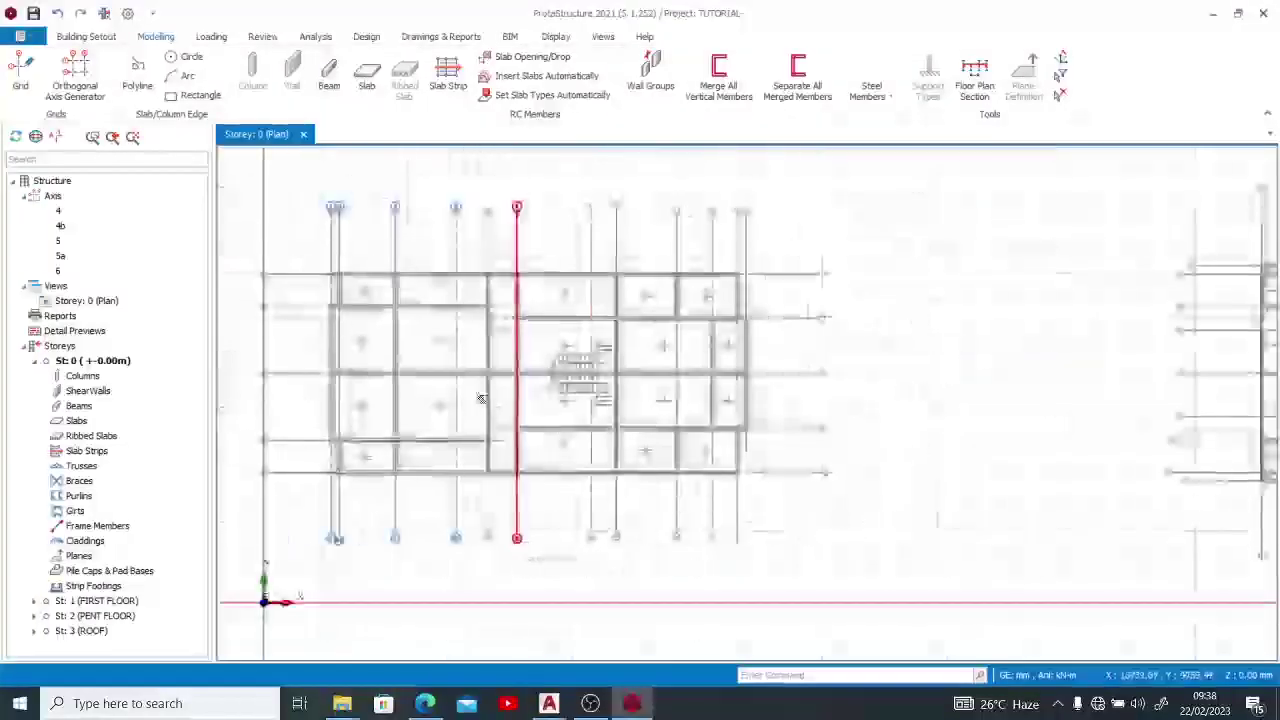
{"action": "scroll", "coordinate": [482, 212], "scroll_direction": "up", "scroll_amount": 3}
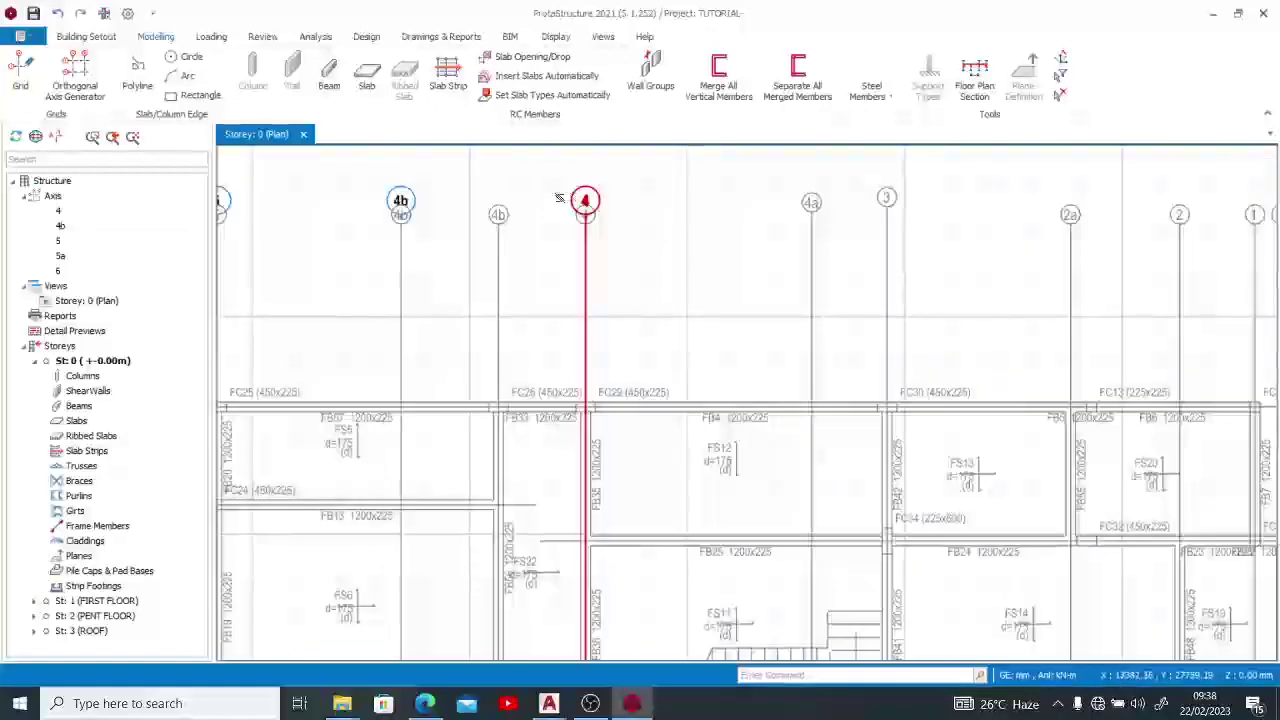
{"action": "left_click", "coordinate": [400, 197]}
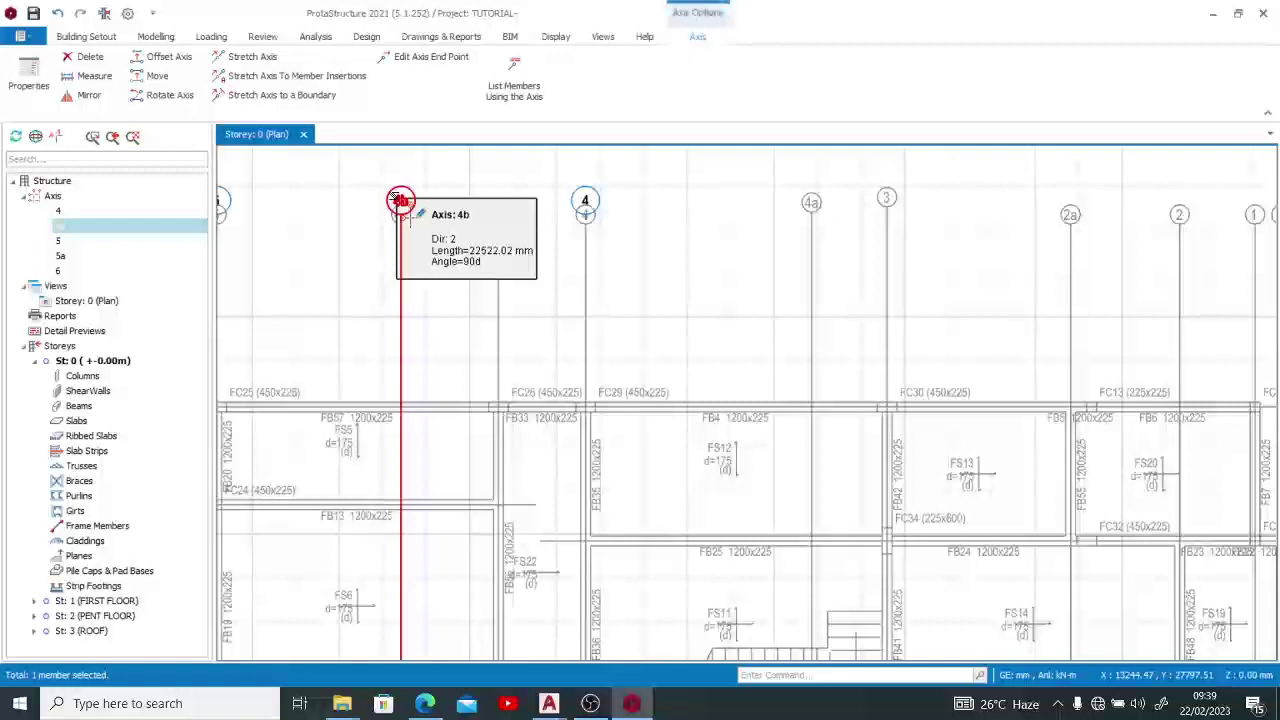
{"action": "right_click", "coordinate": [396, 202]}
{"action": "key", "text": "Escape"}
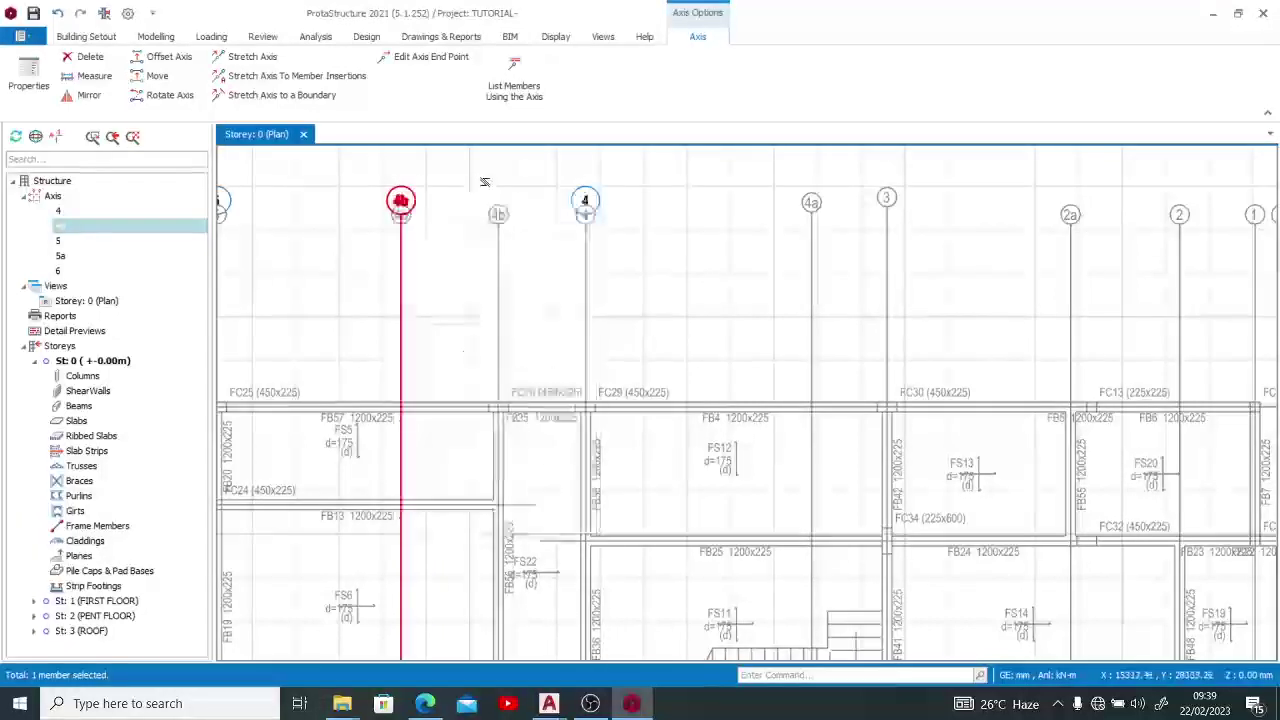
{"action": "key", "text": "Escape"}
Insert a vertical grid axis labelled 4a along the second 4b reference gridline, from its upper bubble to its lower bubble
{"action": "left_click", "coordinate": [18, 74]}
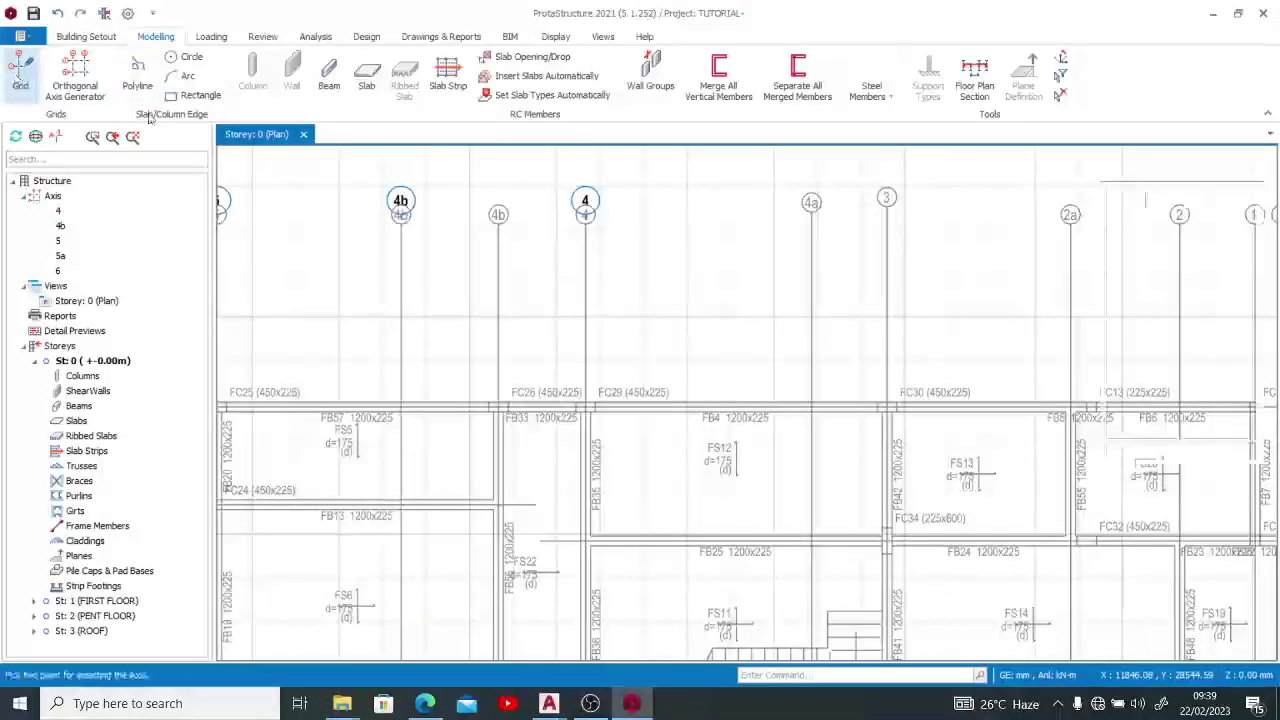
{"action": "left_click", "coordinate": [1231, 202]}
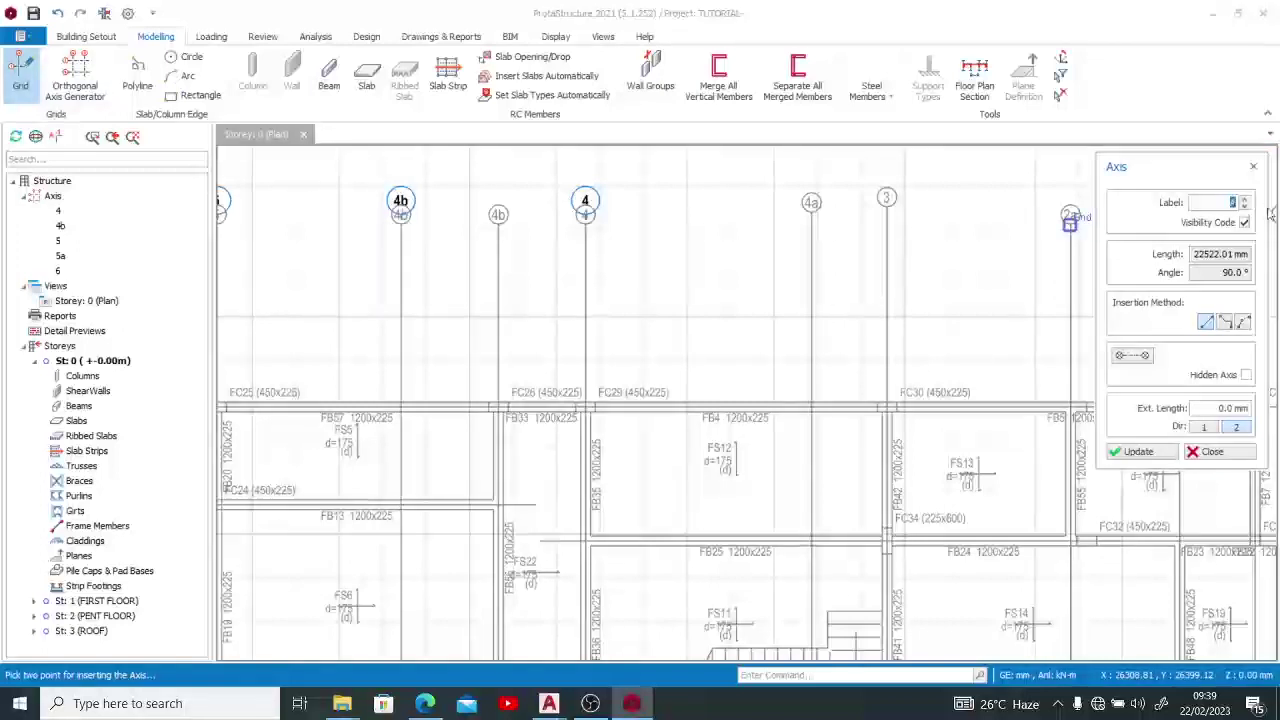
{"action": "type", "text": "4d"}
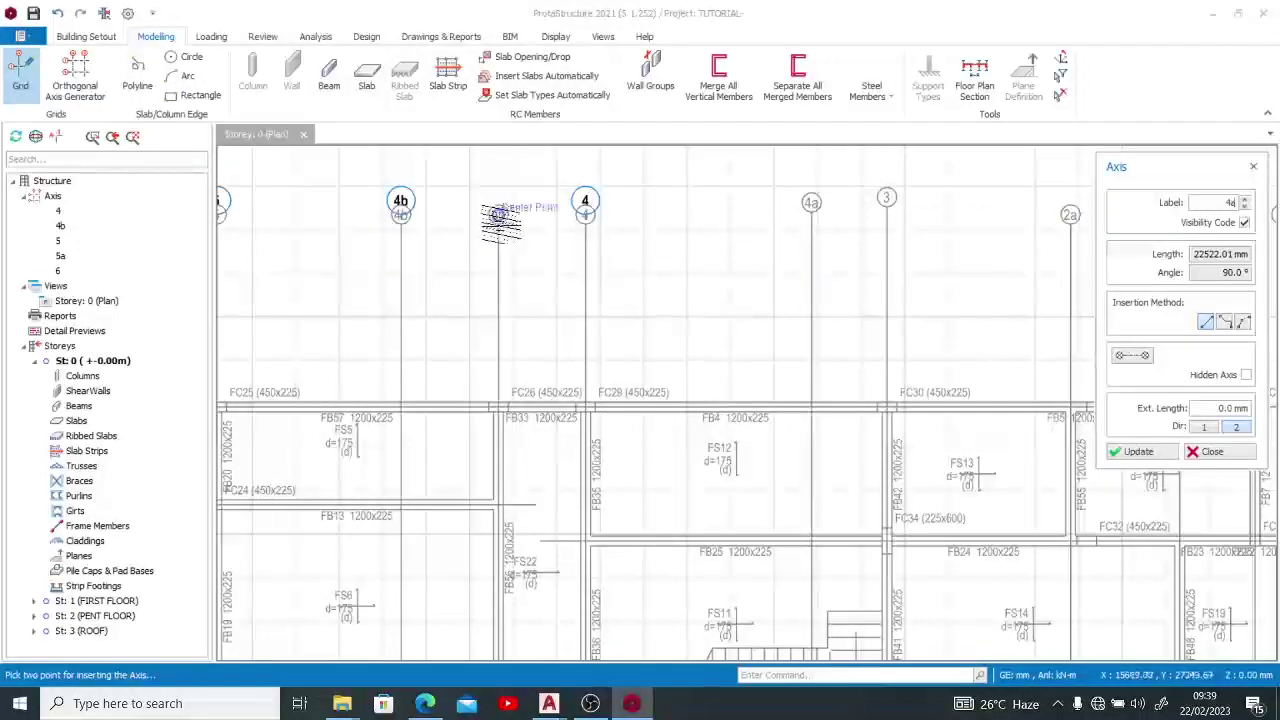
{"action": "scroll", "coordinate": [497, 220], "scroll_direction": "down", "scroll_amount": 5}
{"action": "scroll", "coordinate": [507, 412], "scroll_direction": "up", "scroll_amount": 4}
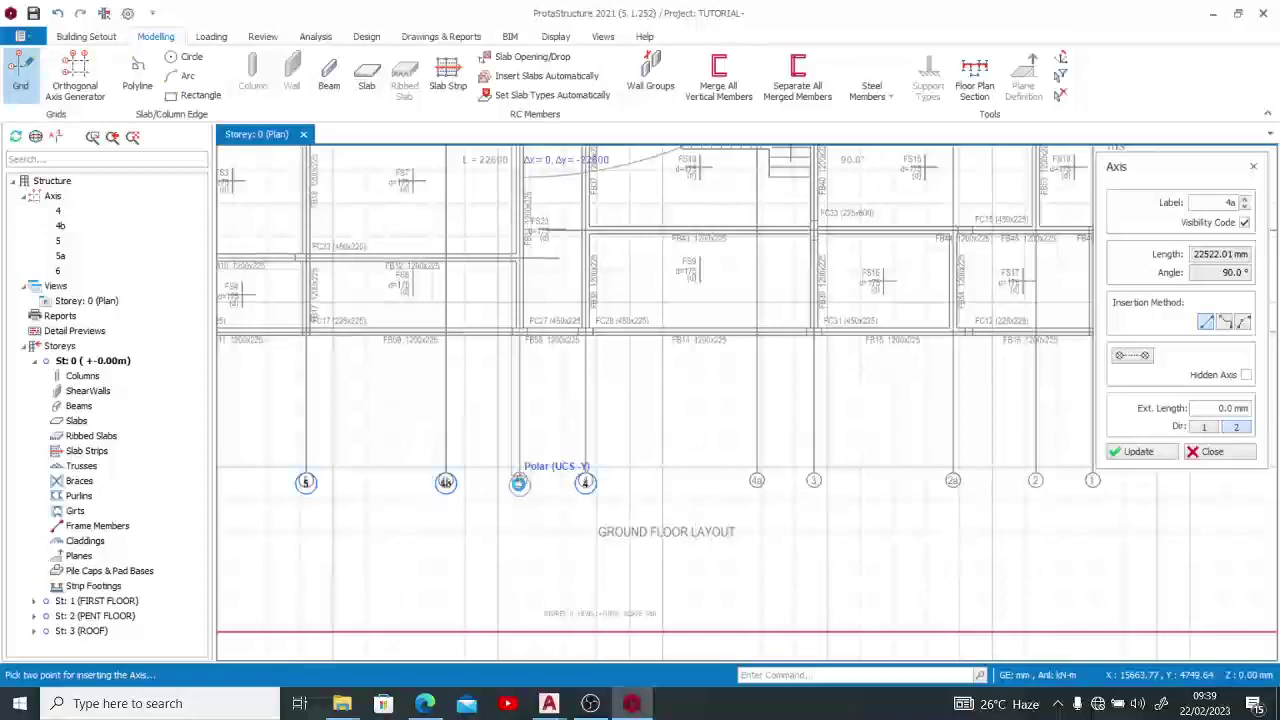
{"action": "left_click", "coordinate": [518, 484]}
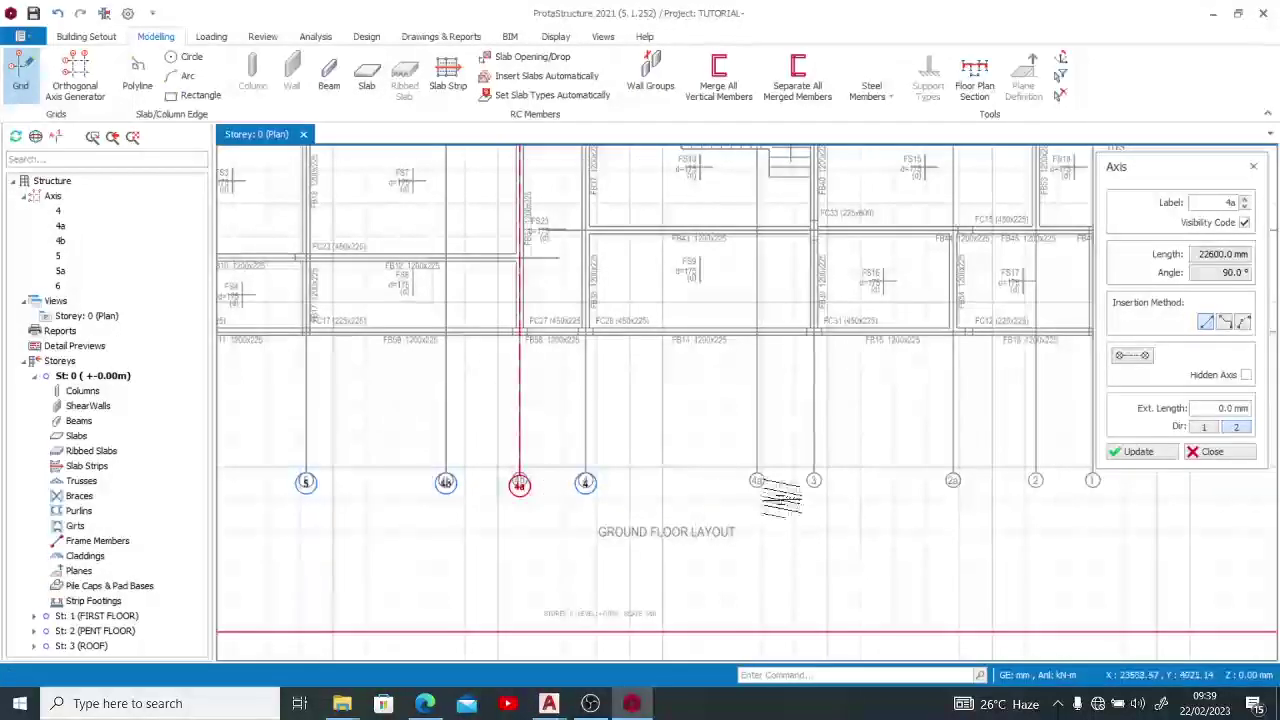
Compare the gridline labels around gridline 4 in the ground and first floor reference layouts and end axis insertion
{"action": "scroll", "coordinate": [668, 533], "scroll_direction": "down", "scroll_amount": 3}
{"action": "scroll", "coordinate": [600, 457], "scroll_direction": "up", "scroll_amount": 5}
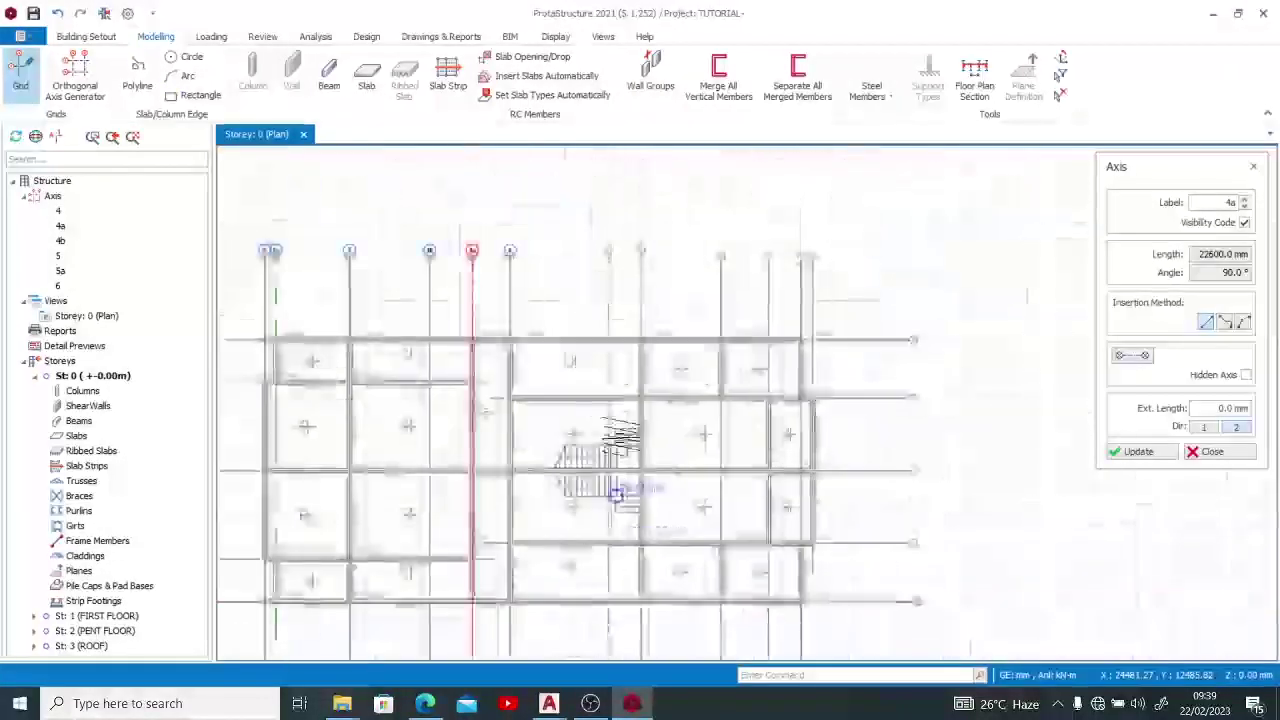
{"action": "scroll", "coordinate": [610, 250], "scroll_direction": "down", "scroll_amount": 5}
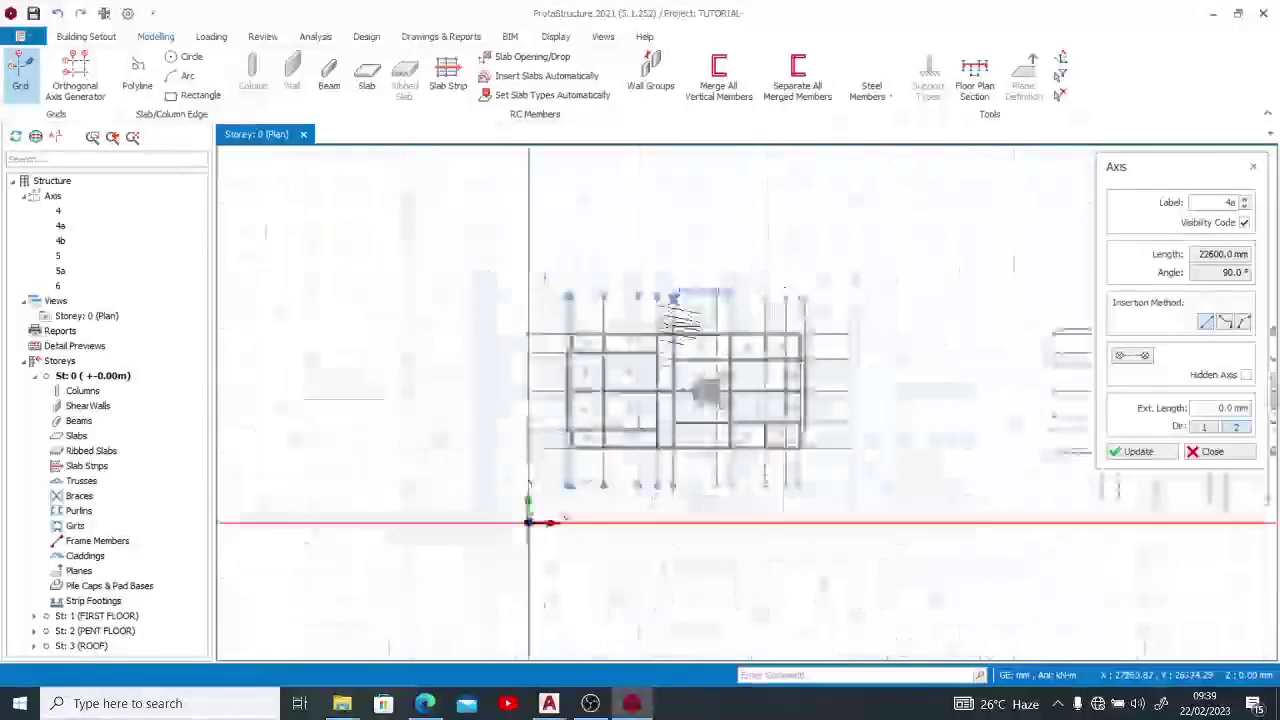
{"action": "scroll", "coordinate": [775, 310], "scroll_direction": "up", "scroll_amount": 8}
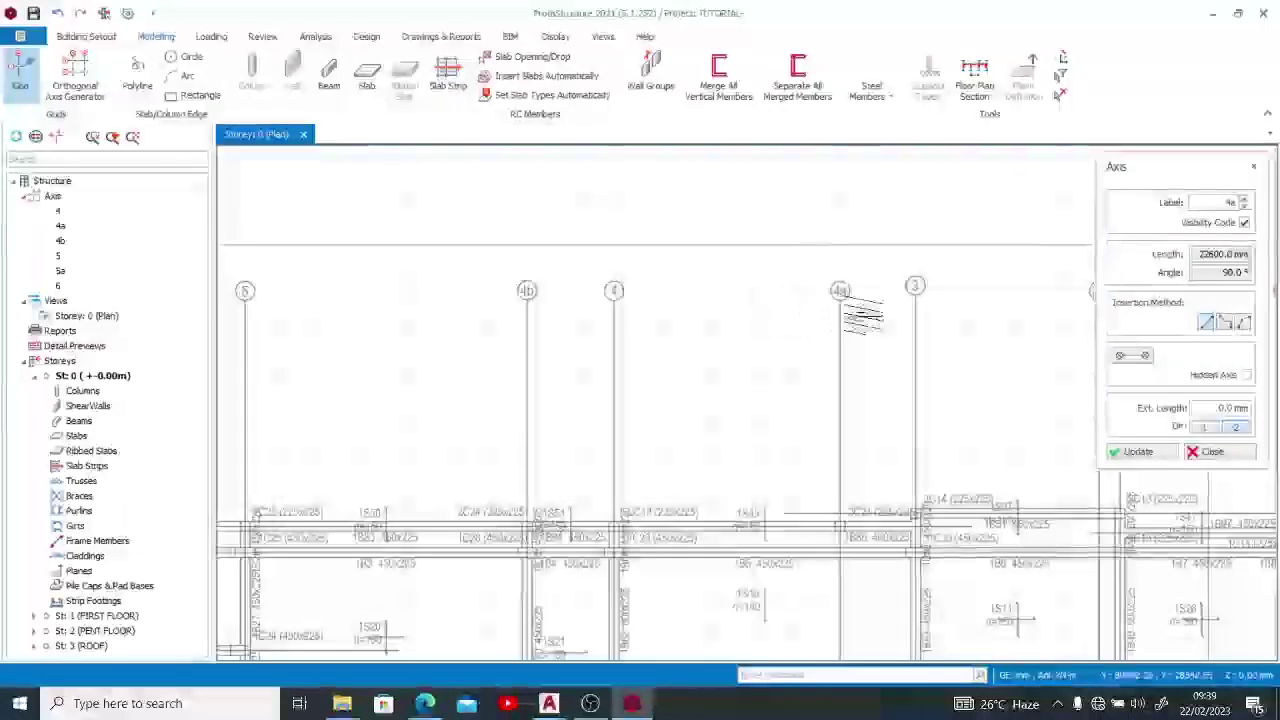
{"action": "scroll", "coordinate": [840, 288], "scroll_direction": "down", "scroll_amount": 6}
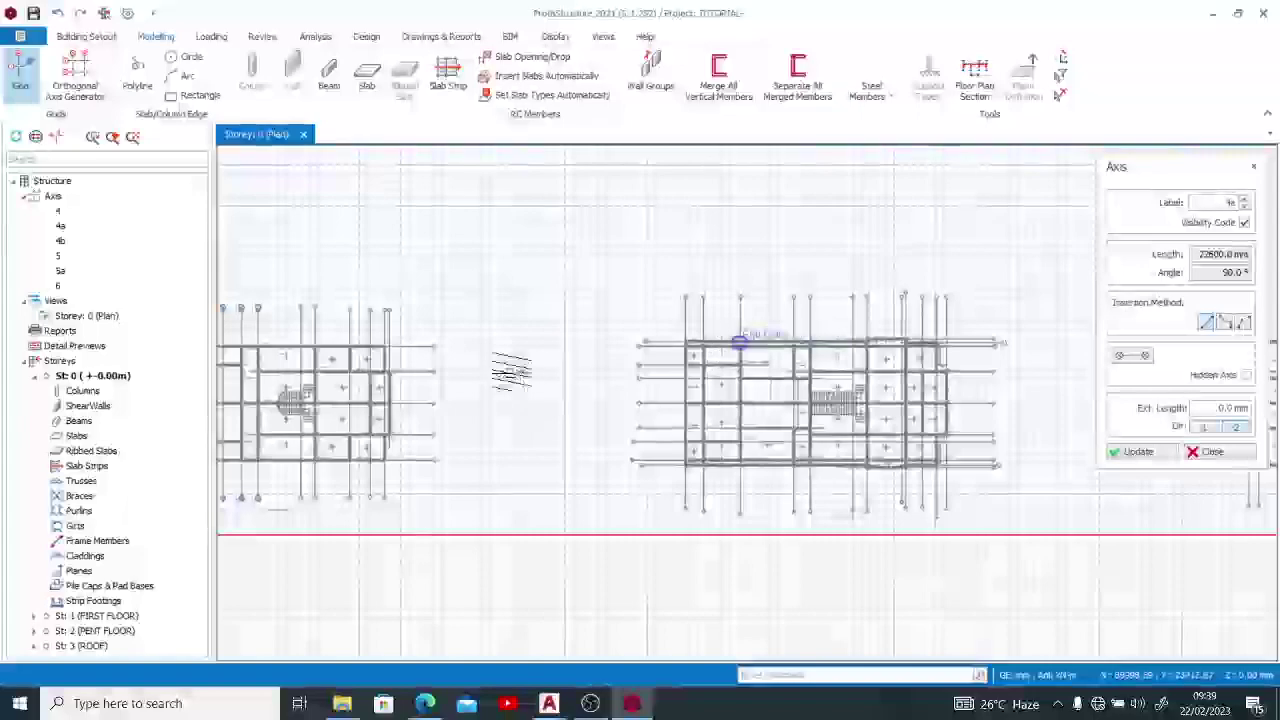
{"action": "scroll", "coordinate": [635, 310], "scroll_direction": "up", "scroll_amount": 8}
{"action": "key", "text": "Escape"}
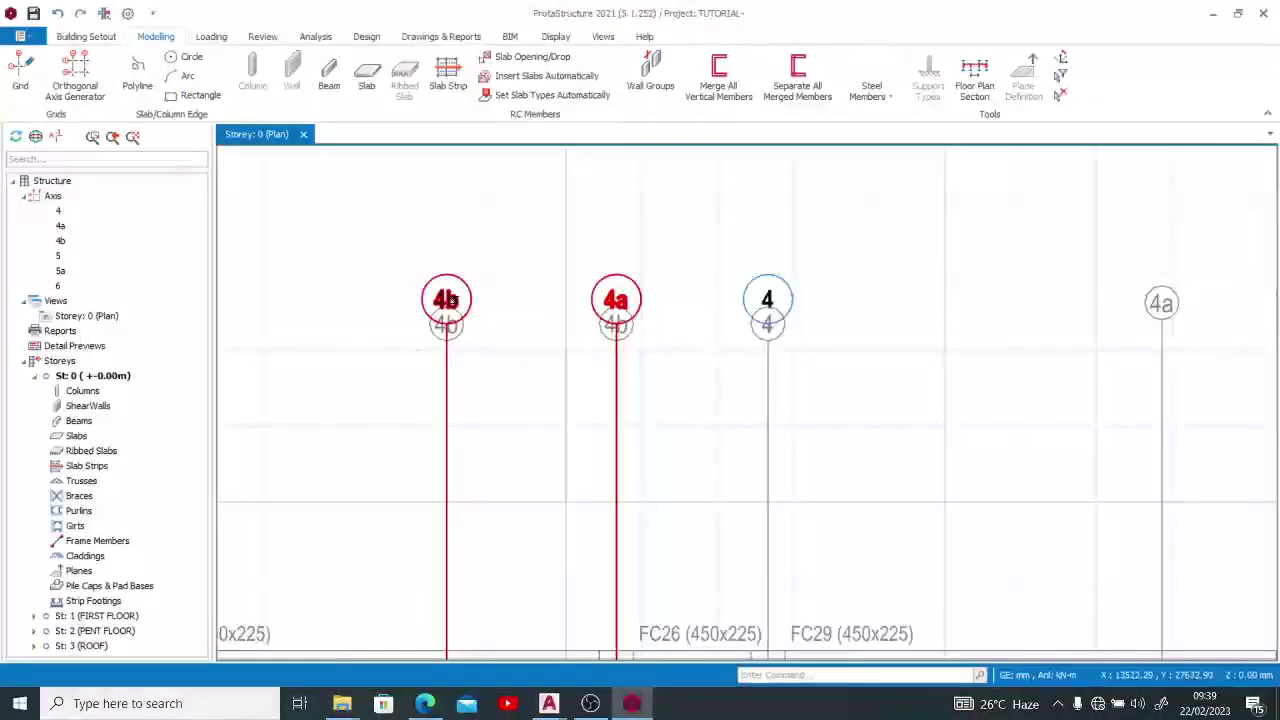
Relabel the existing axis 4b as 4c
{"action": "left_click", "coordinate": [449, 300]}
{"action": "right_click", "coordinate": [452, 300]}
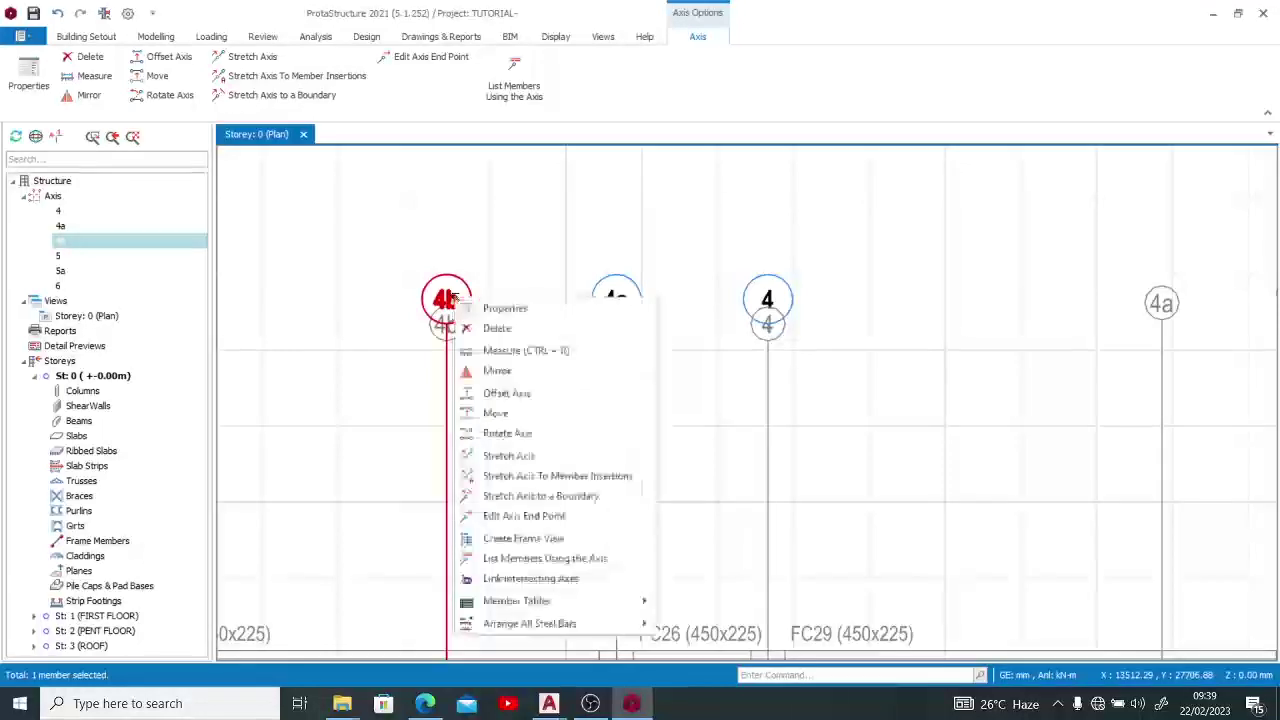
{"action": "left_click", "coordinate": [502, 310]}
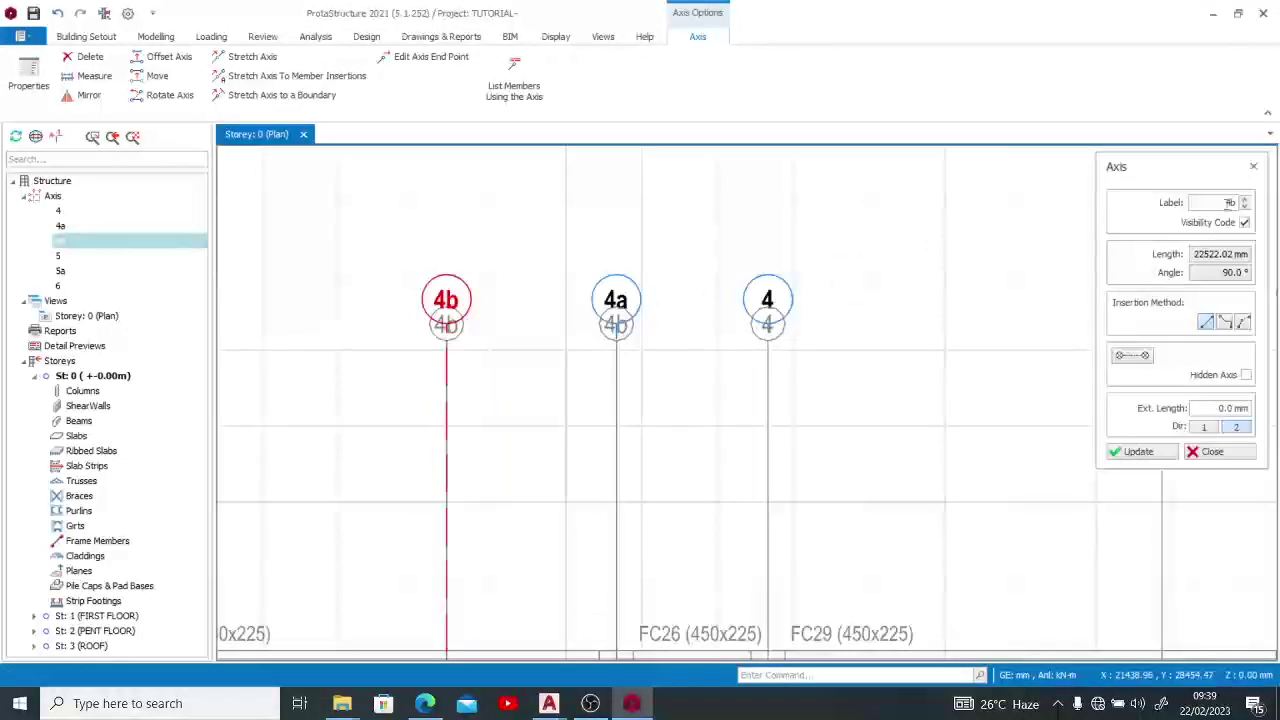
{"action": "left_click", "coordinate": [1230, 201]}
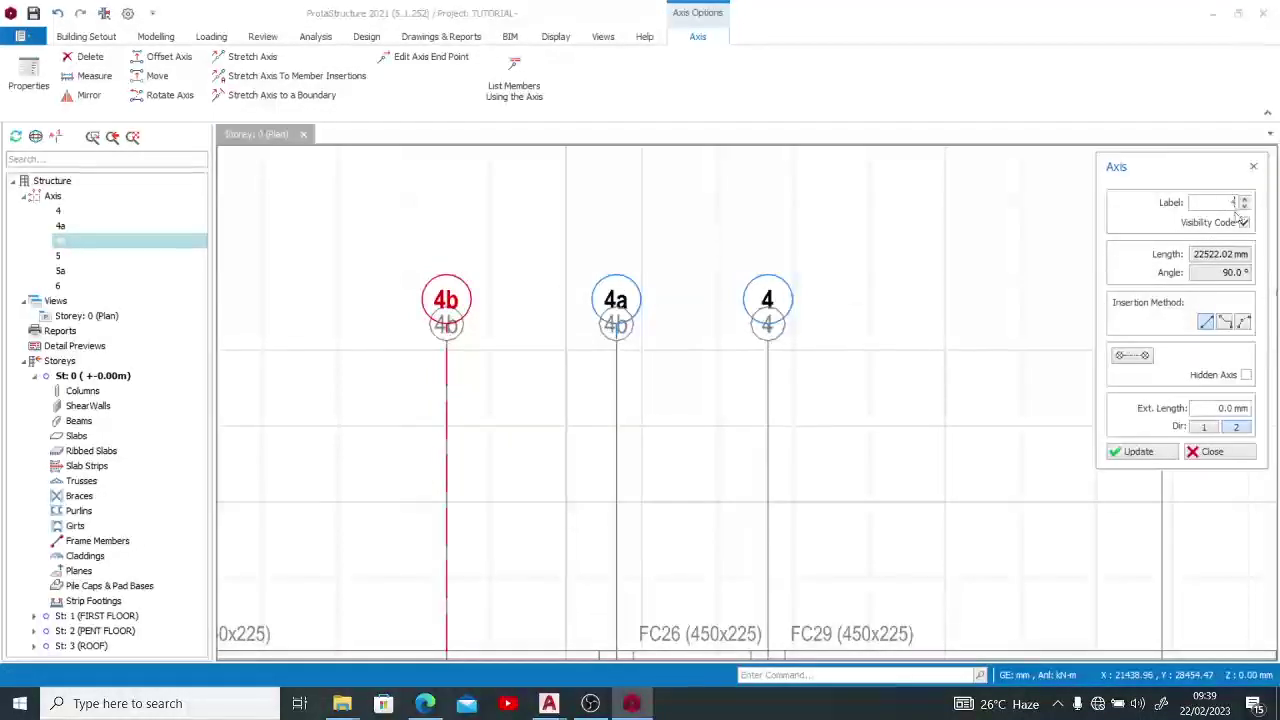
{"action": "left_click", "coordinate": [1138, 451]}
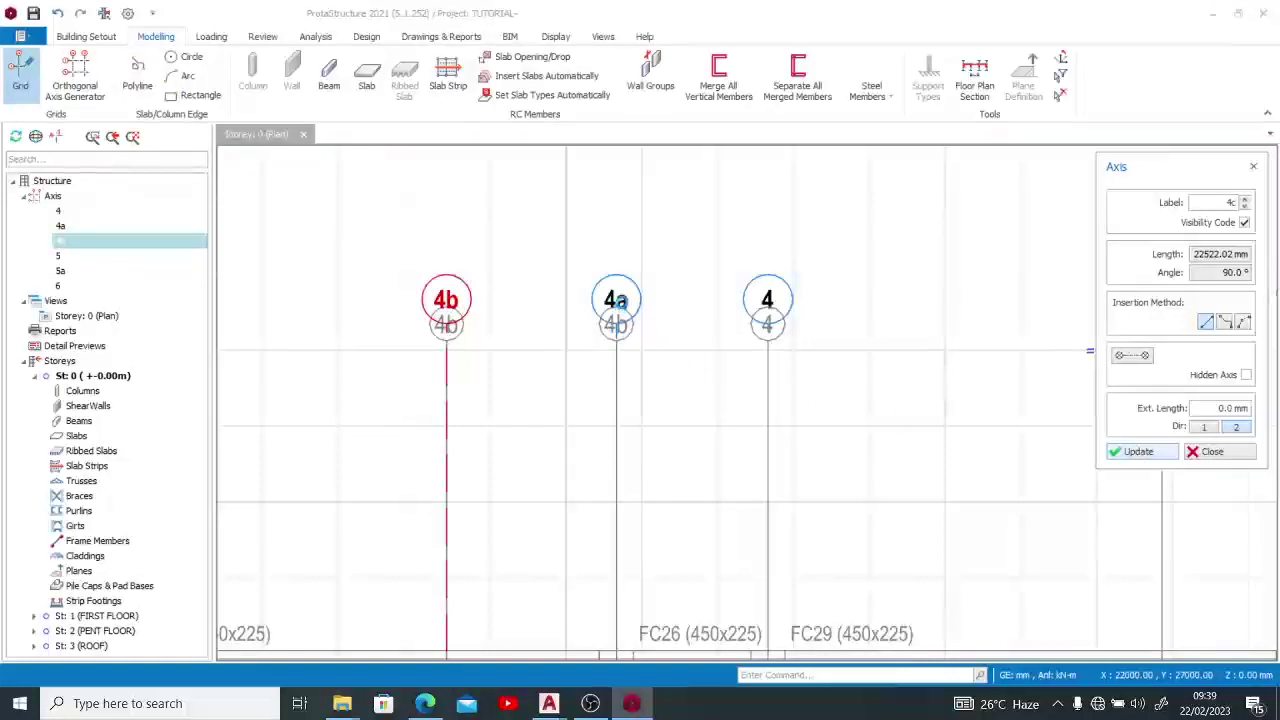
Relabel the axis on the second 4b reference gridline from 4a to 4b
{"action": "left_click", "coordinate": [618, 304]}
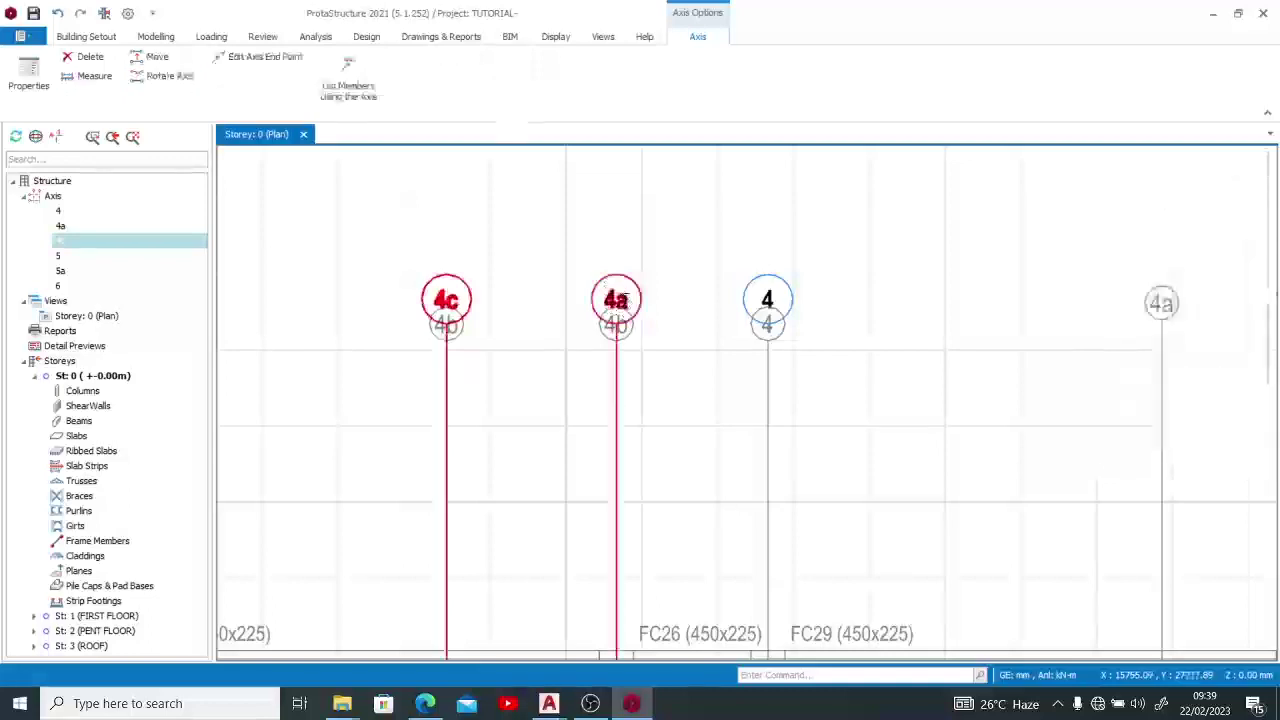
{"action": "right_click", "coordinate": [616, 300]}
{"action": "left_click", "coordinate": [672, 311]}
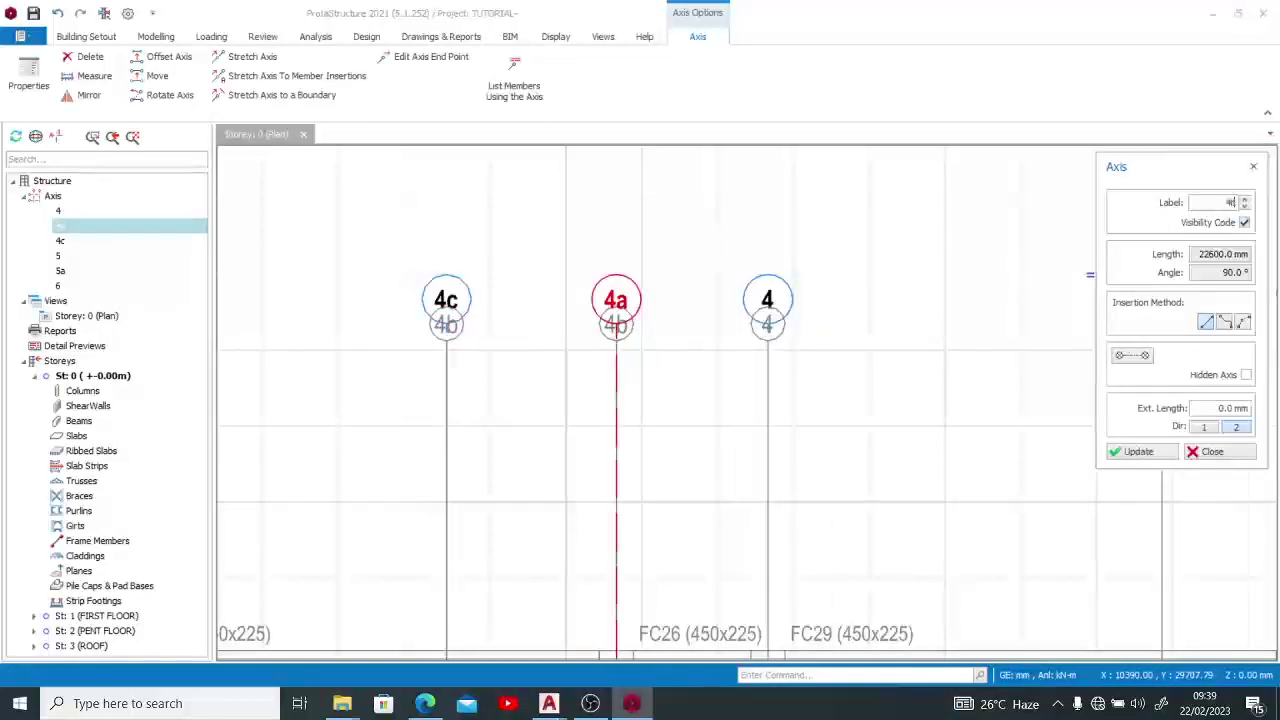
{"action": "left_click", "coordinate": [1130, 452]}
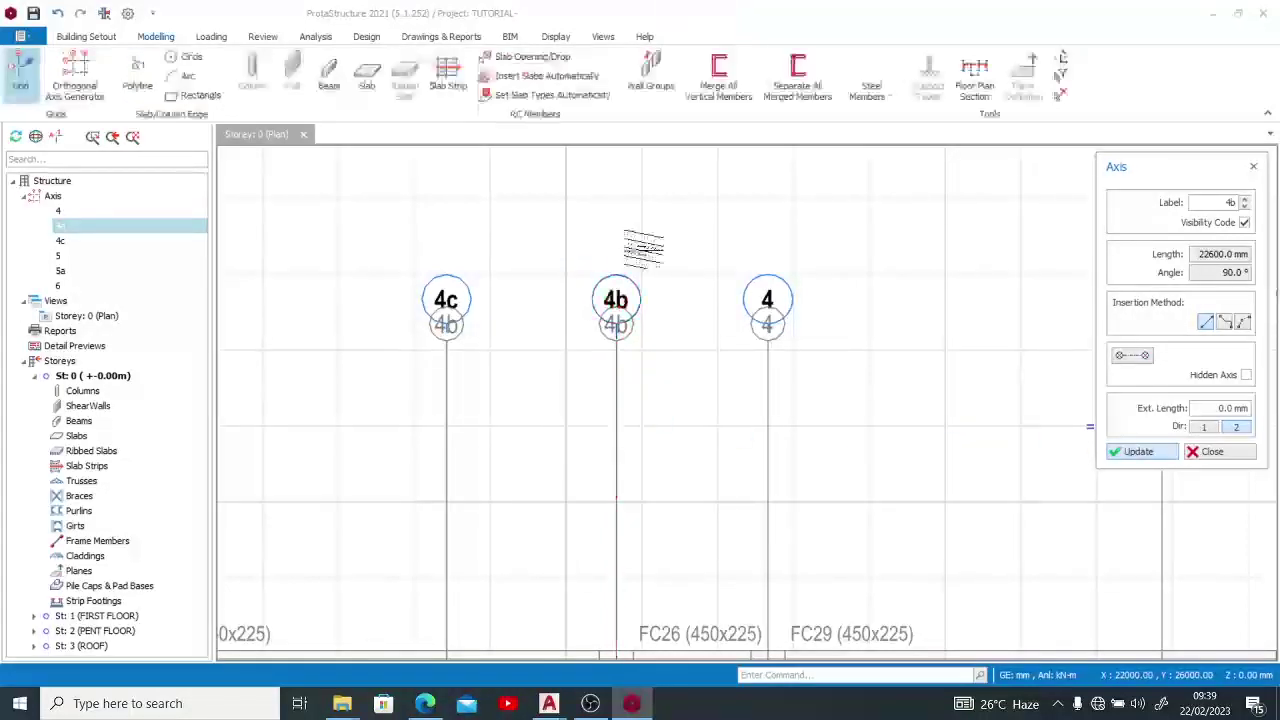
Insert a vertical grid axis labelled 4a along reference gridline 4a, between its upper and lower bubbles
{"action": "scroll", "coordinate": [628, 263], "scroll_direction": "down", "scroll_amount": 3}
{"action": "scroll", "coordinate": [708, 274], "scroll_direction": "up", "scroll_amount": 3}
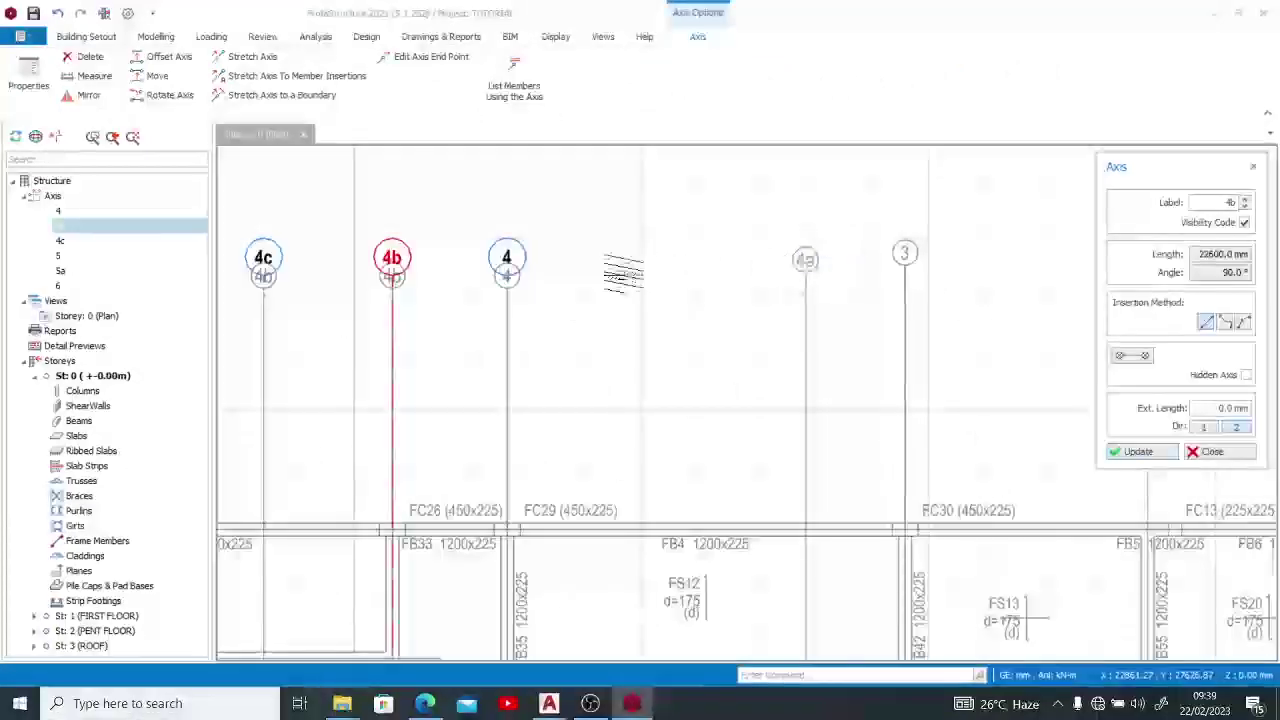
{"action": "left_click", "coordinate": [86, 37]}
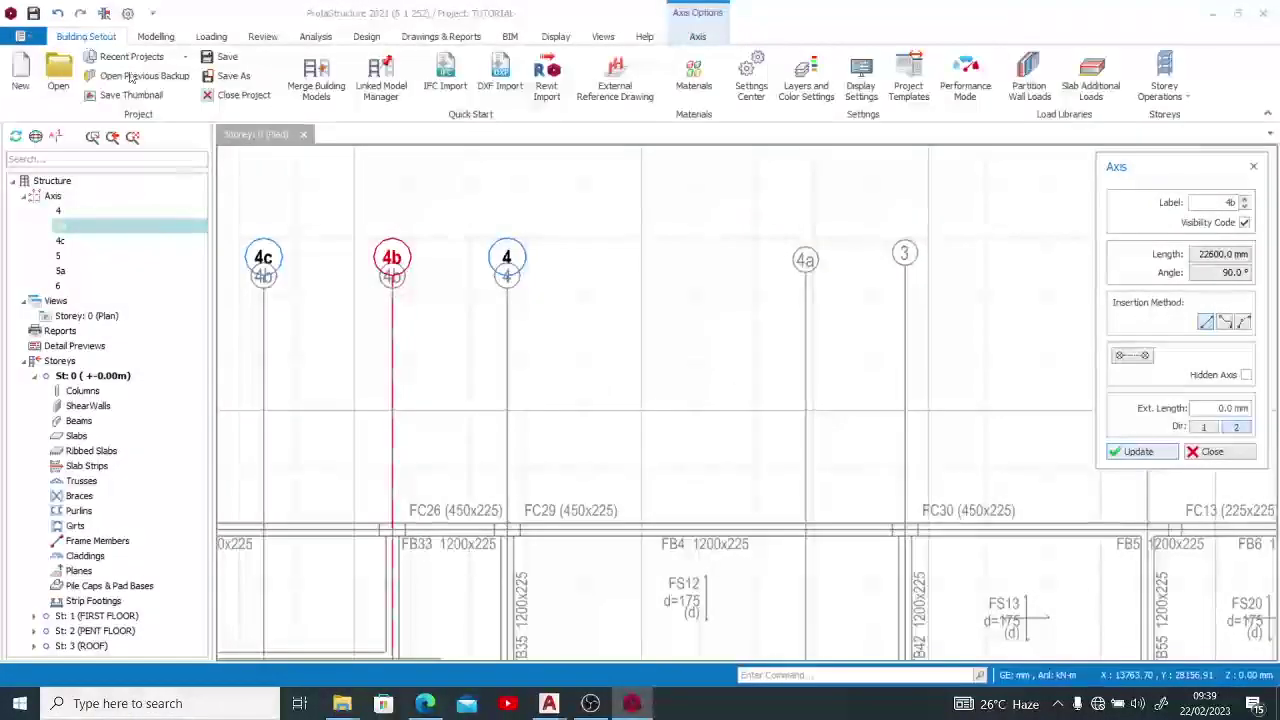
{"action": "left_click", "coordinate": [155, 36]}
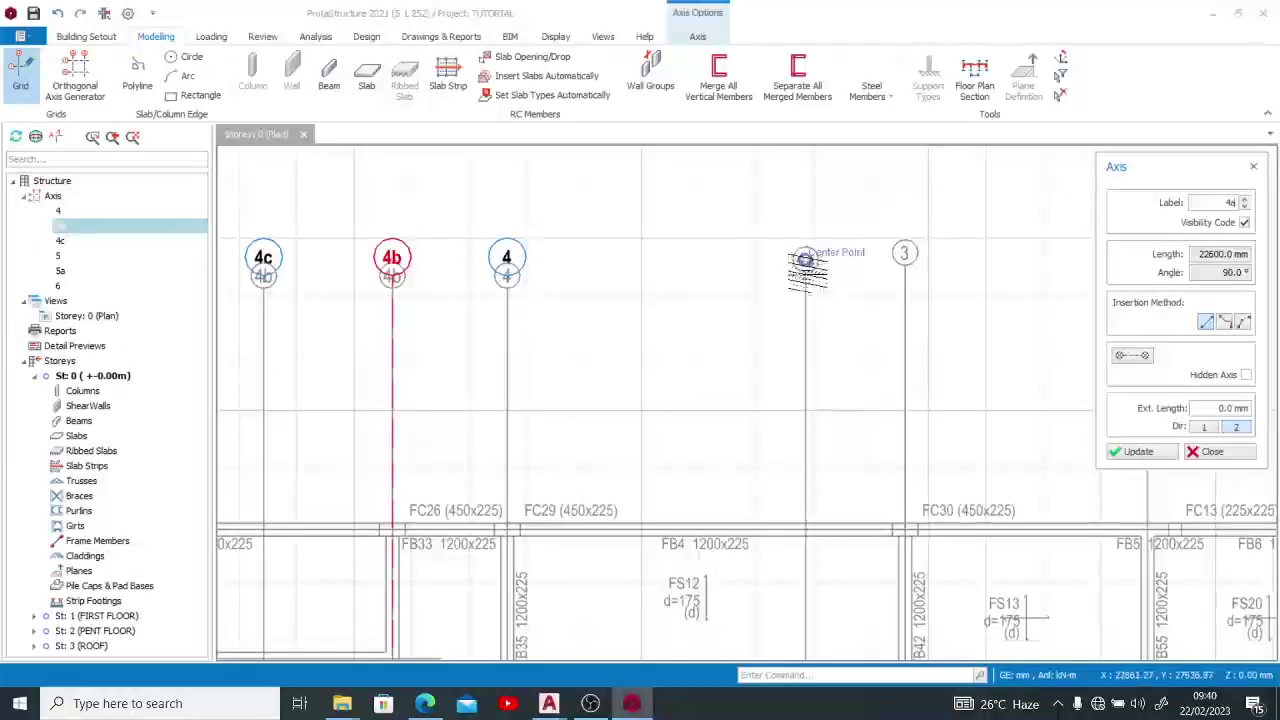
{"action": "scroll", "coordinate": [809, 214], "scroll_direction": "down", "scroll_amount": 3}
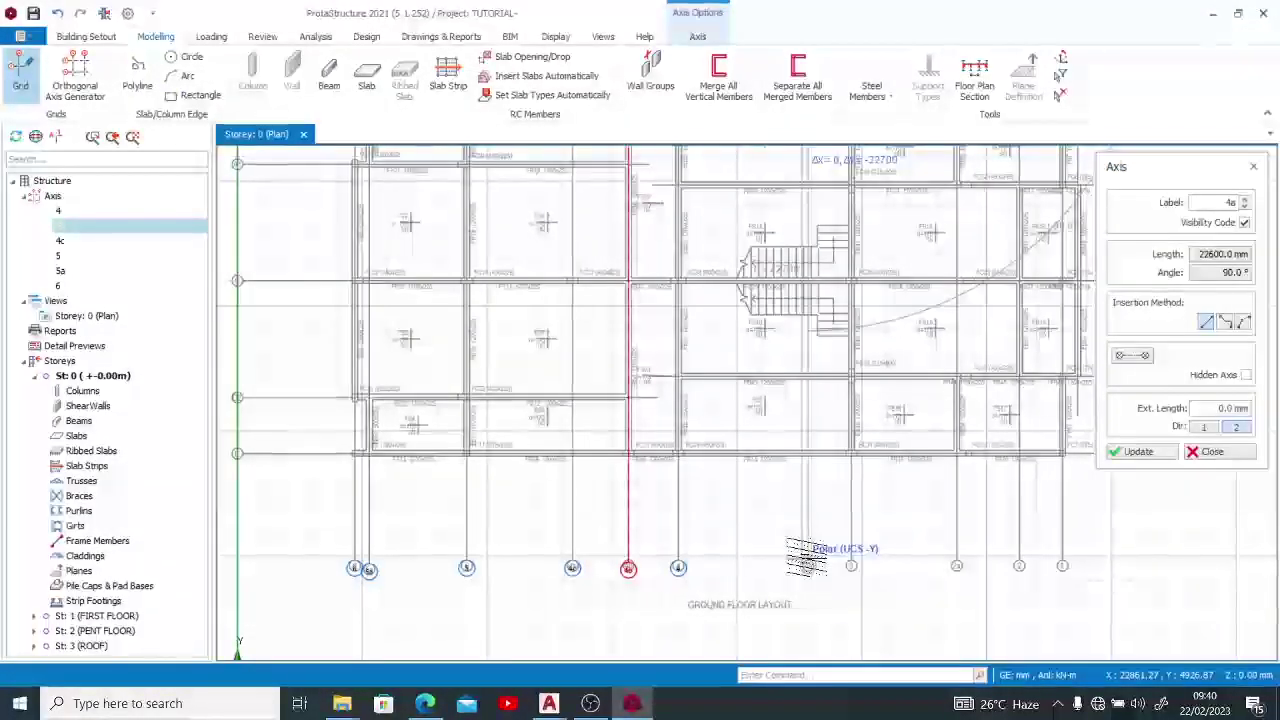
{"action": "left_click", "coordinate": [807, 560]}
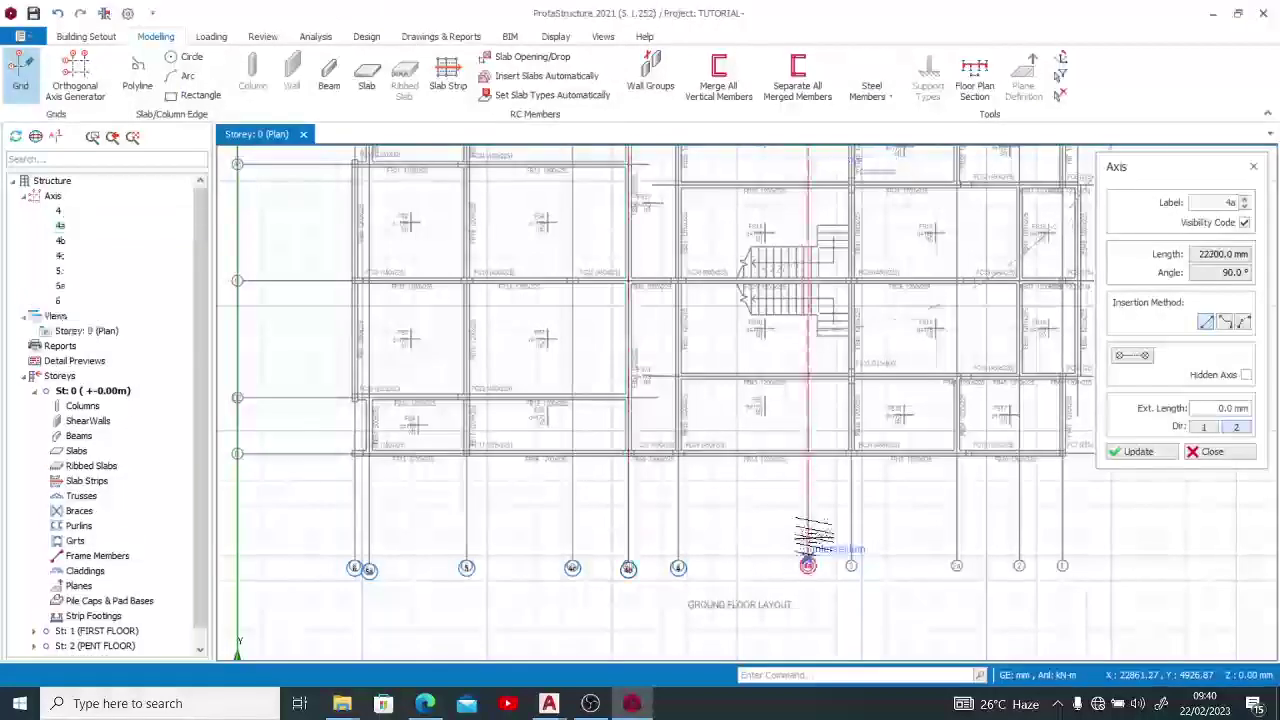
{"action": "key", "text": "Escape"}
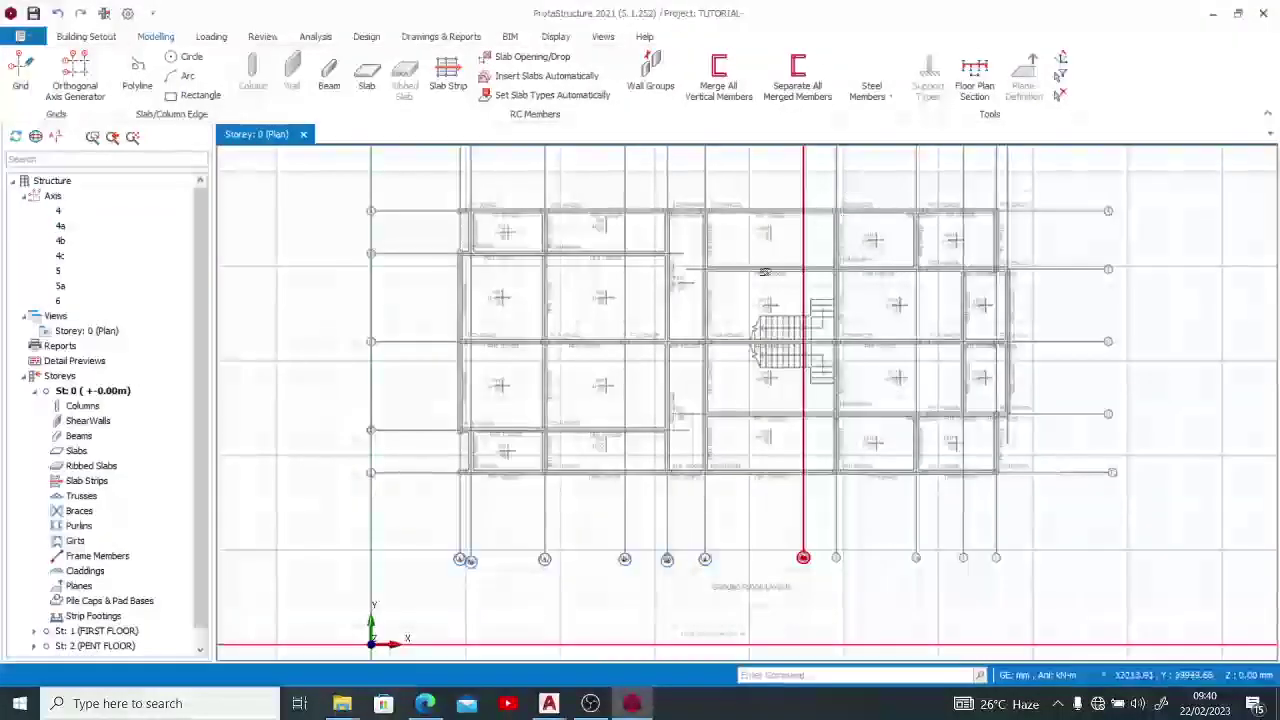
Insert a vertical grid axis labelled 3 along reference gridline 3, from its upper bubble to its lower bubble
{"action": "scroll", "coordinate": [614, 240], "scroll_direction": "up", "scroll_amount": 3}
{"action": "left_click", "coordinate": [20, 70]}
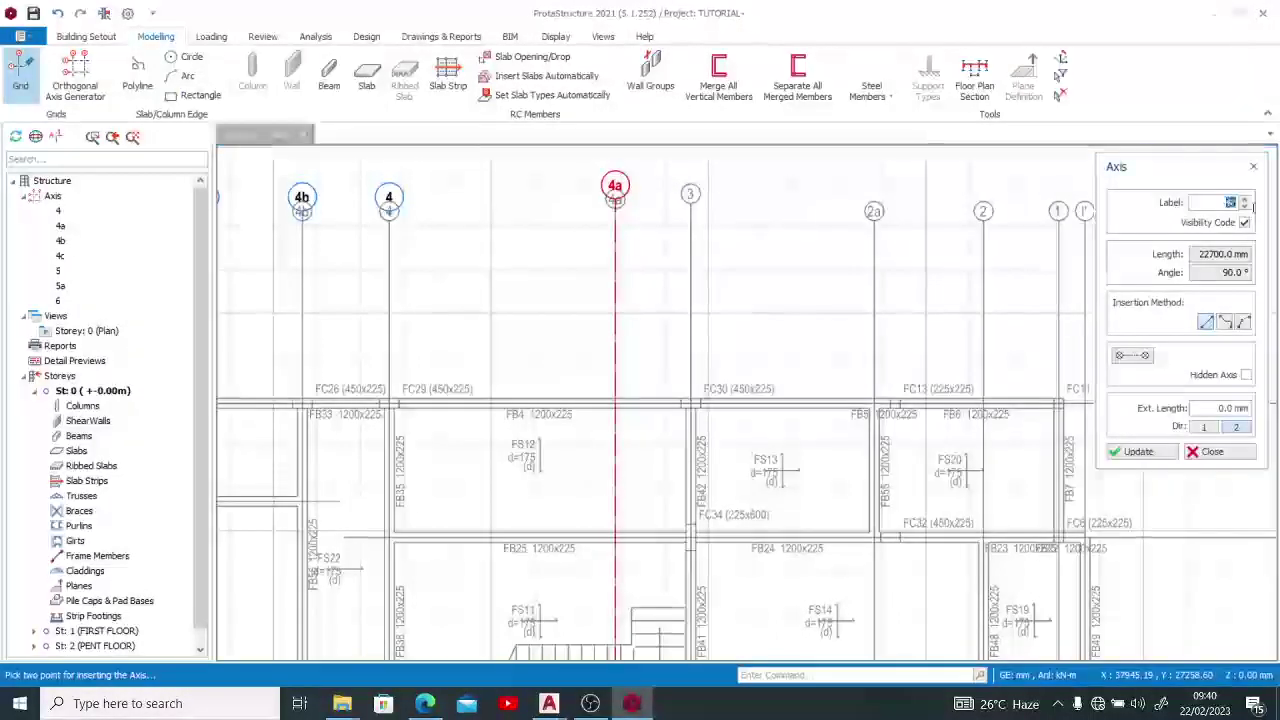
{"action": "type", "text": "3"}
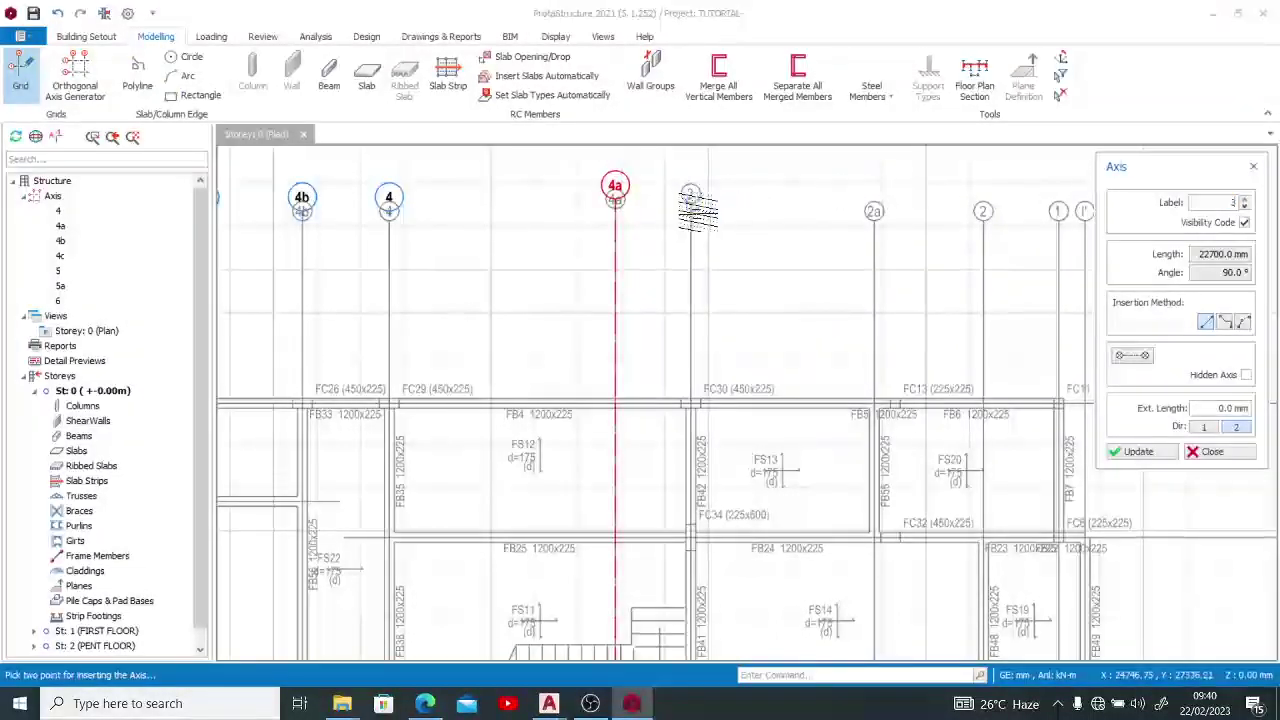
{"action": "left_click", "coordinate": [690, 200]}
{"action": "scroll", "coordinate": [688, 205], "scroll_direction": "down", "scroll_amount": 3}
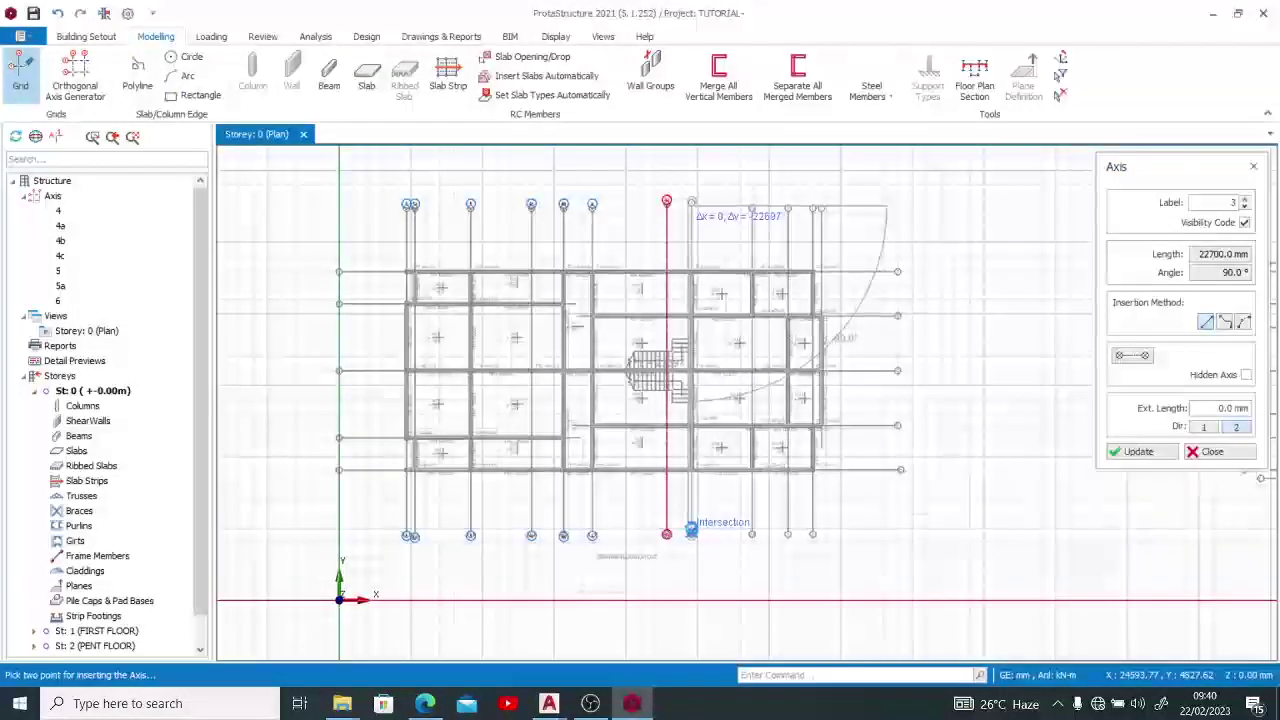
{"action": "left_click", "coordinate": [691, 531]}
{"action": "key", "text": "Escape"}
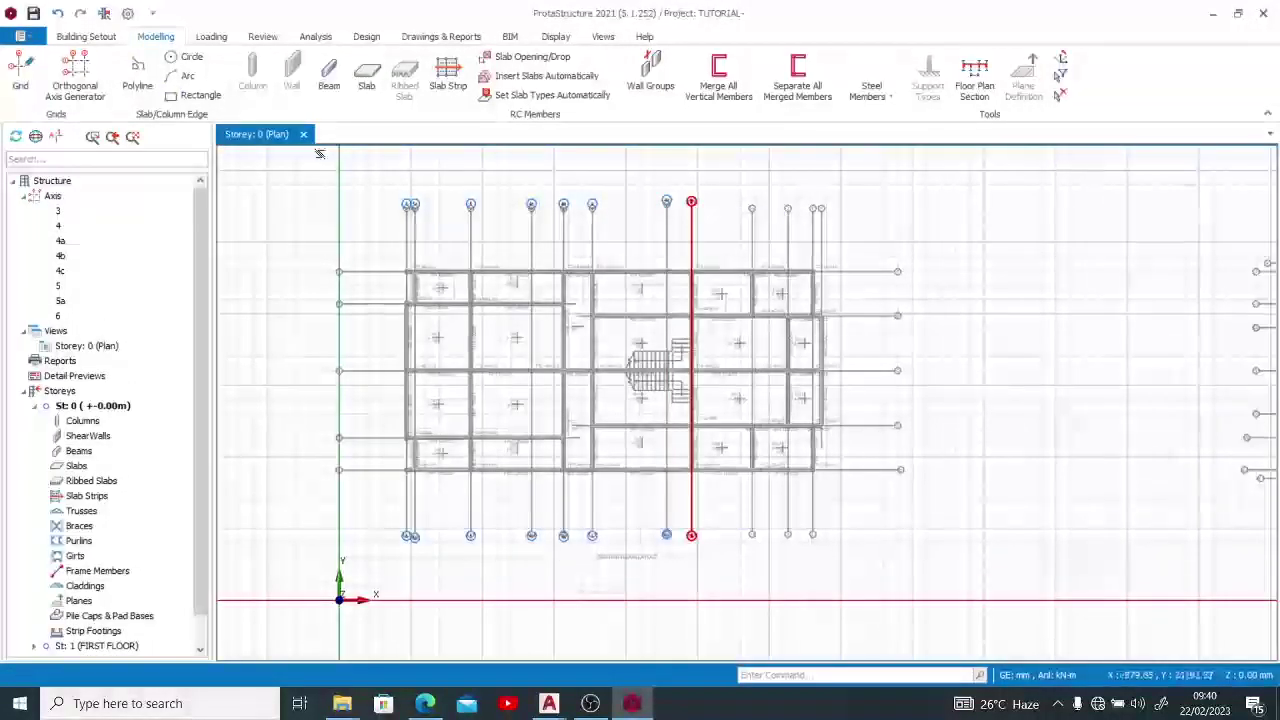
Insert a vertical grid axis labelled 2a along reference gridline 2a, between its upper and lower bubbles
{"action": "left_click", "coordinate": [20, 72]}
{"action": "scroll", "coordinate": [752, 208], "scroll_direction": "up", "scroll_amount": 4}
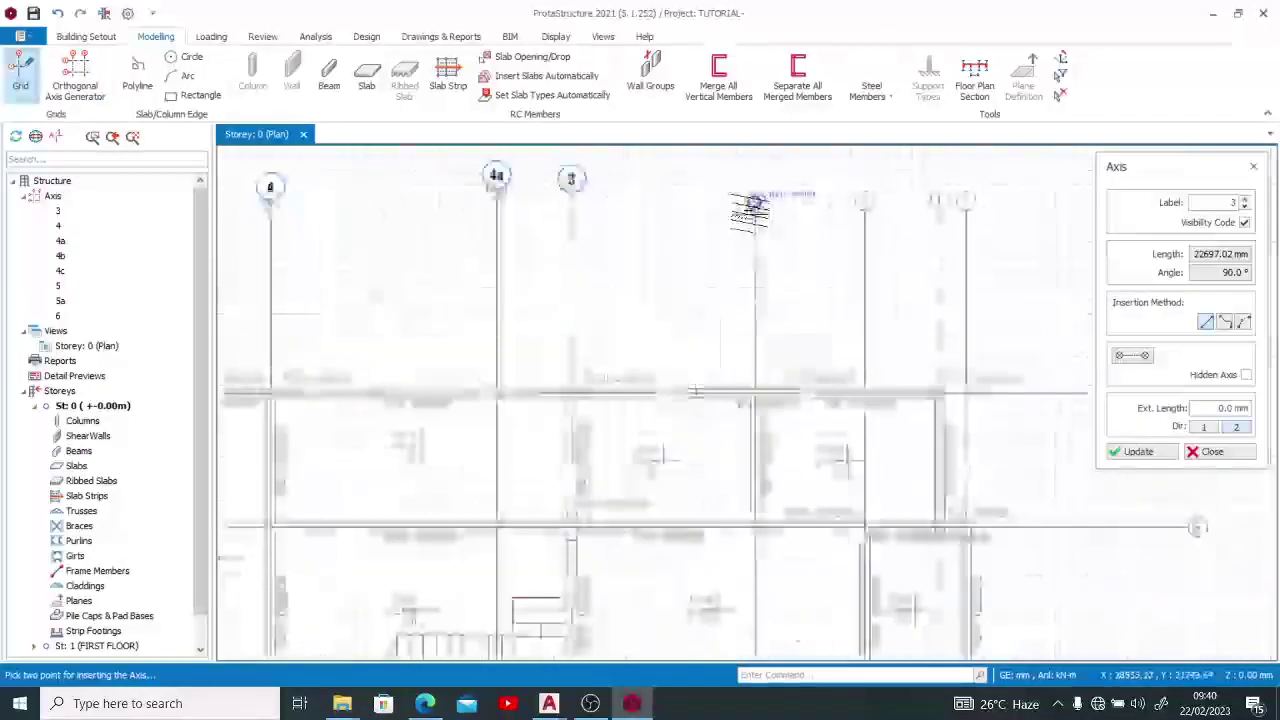
{"action": "left_click", "coordinate": [754, 203]}
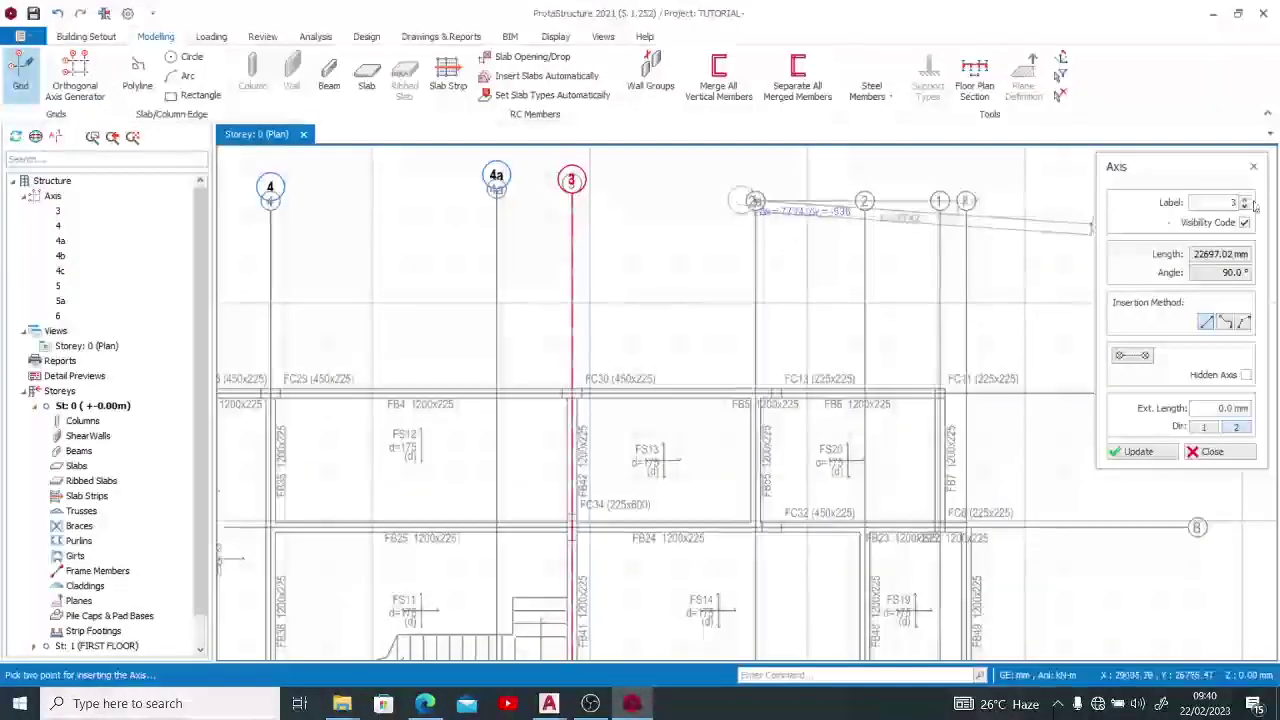
{"action": "left_click", "coordinate": [1222, 201]}
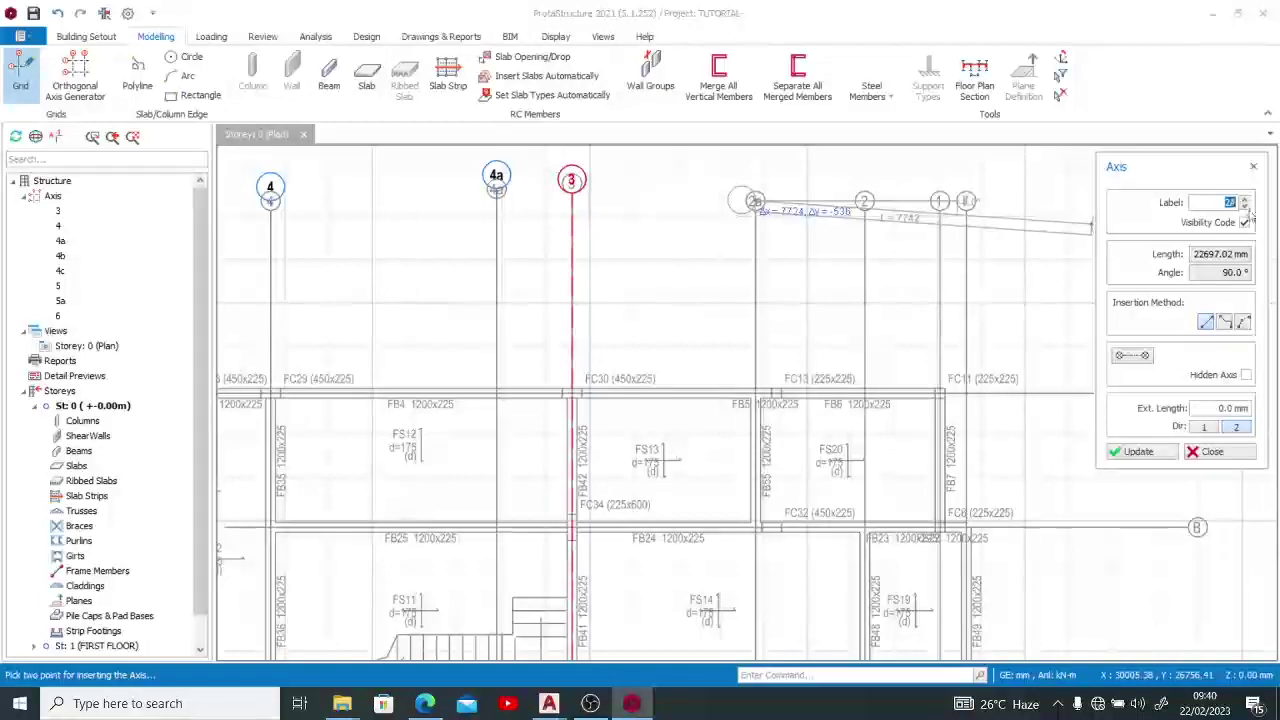
{"action": "scroll", "coordinate": [760, 212], "scroll_direction": "down", "scroll_amount": 3}
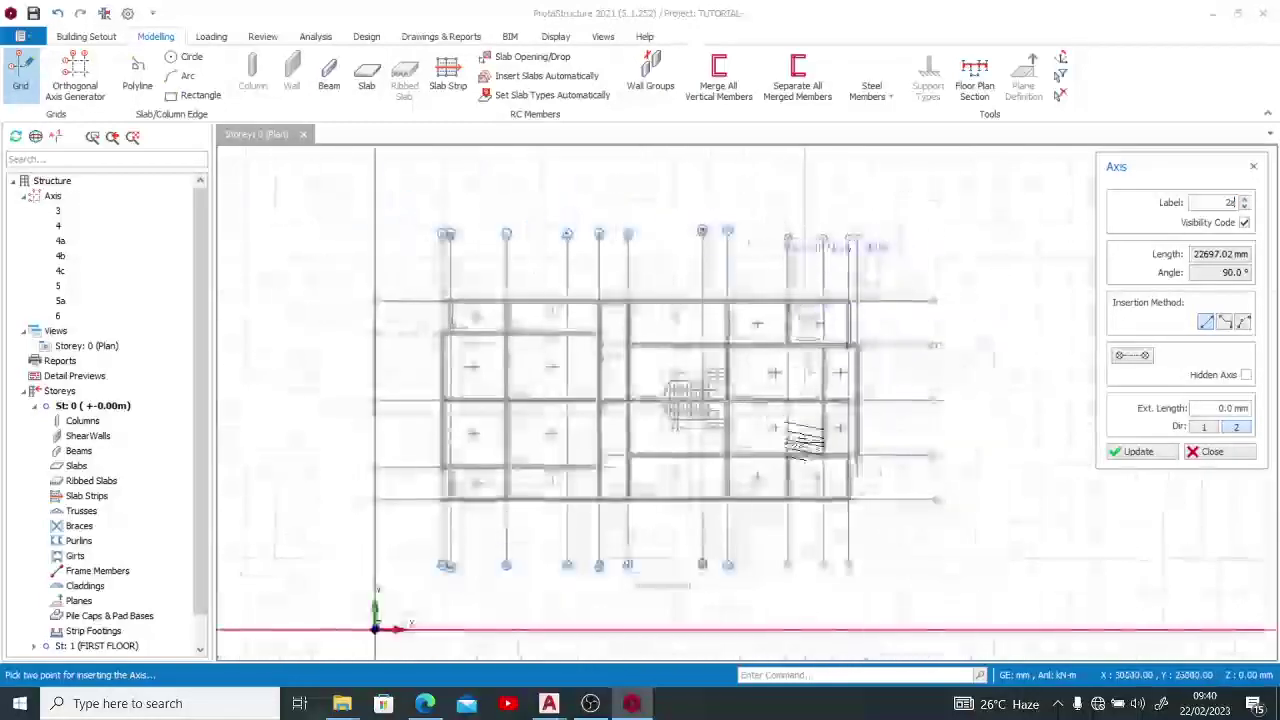
{"action": "scroll", "coordinate": [788, 545], "scroll_direction": "up", "scroll_amount": 4}
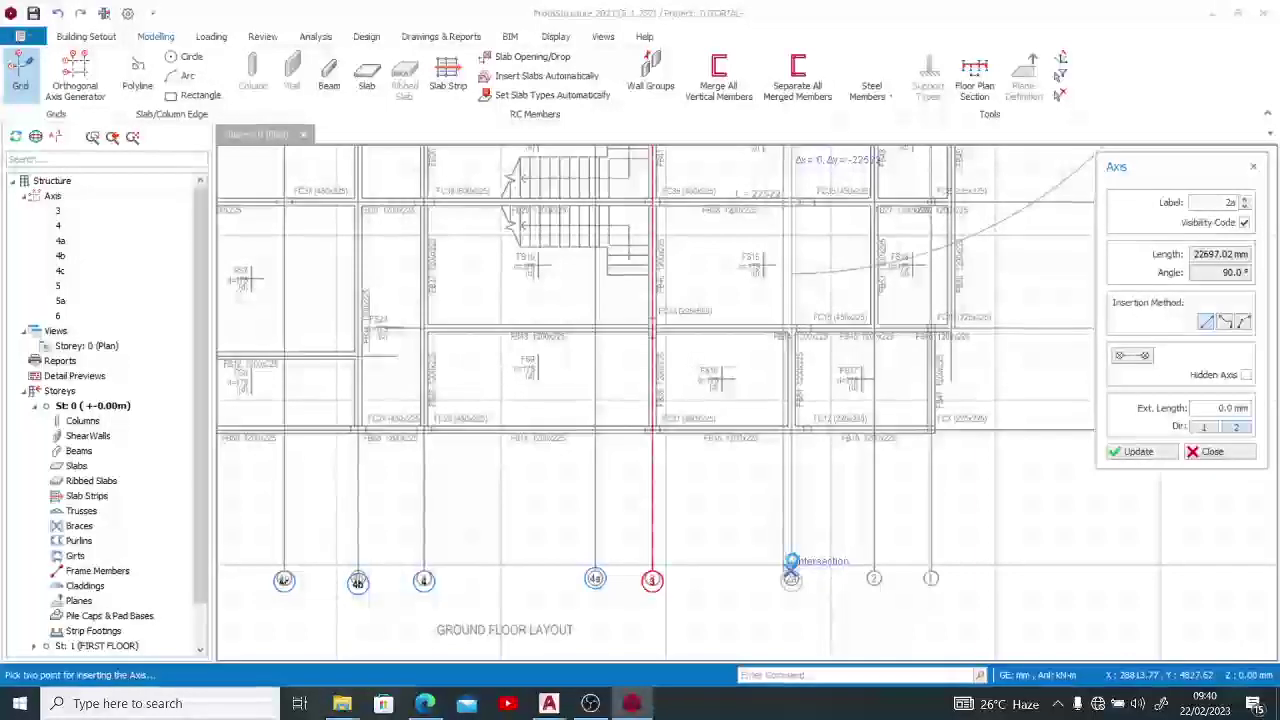
{"action": "left_click", "coordinate": [791, 562]}
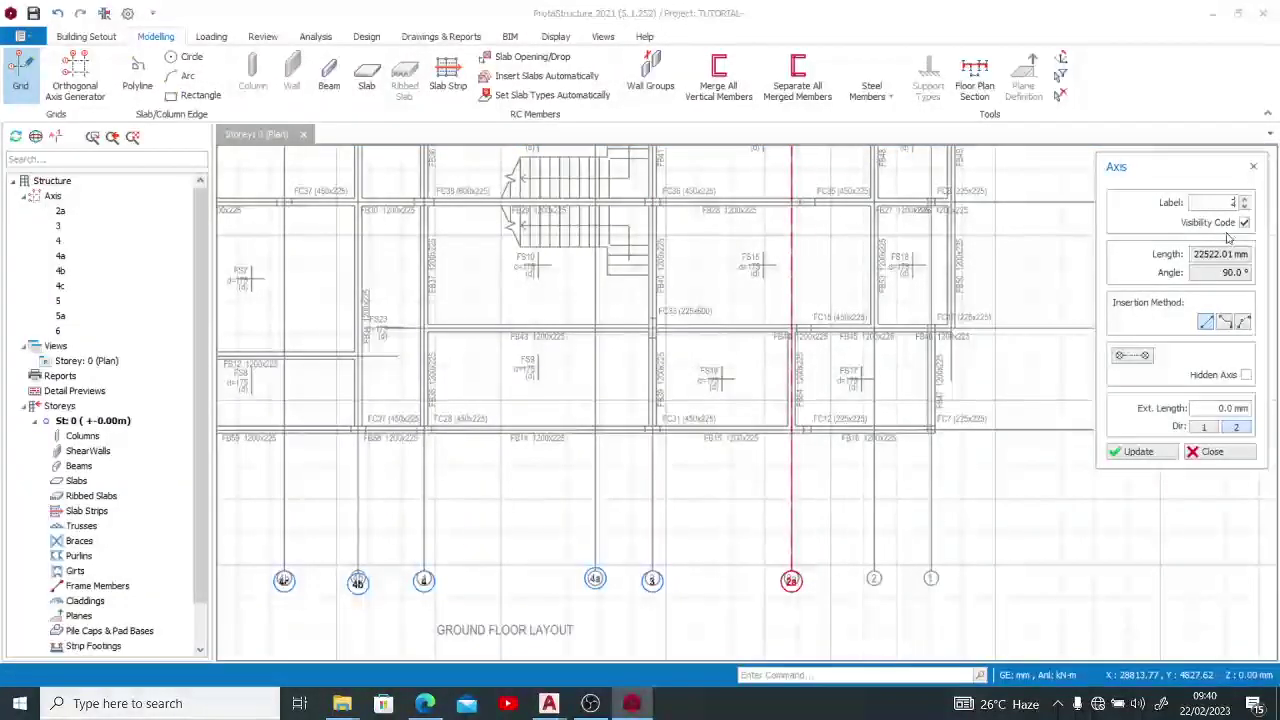
Insert a vertical grid axis labelled 2 along reference gridline 2, from its lower bubble up to its upper bubble
{"action": "scroll", "coordinate": [873, 568], "scroll_direction": "down", "scroll_amount": 3}
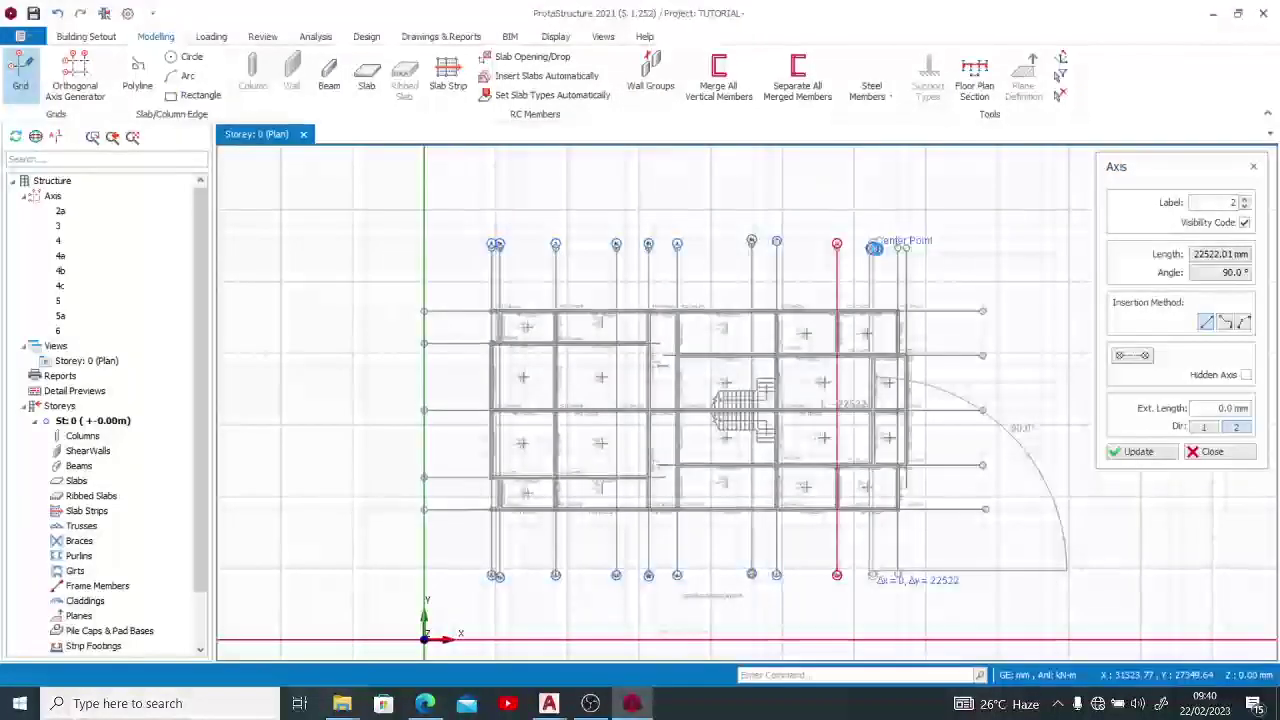
{"action": "left_click", "coordinate": [875, 247]}
{"action": "scroll", "coordinate": [890, 255], "scroll_direction": "up", "scroll_amount": 3}
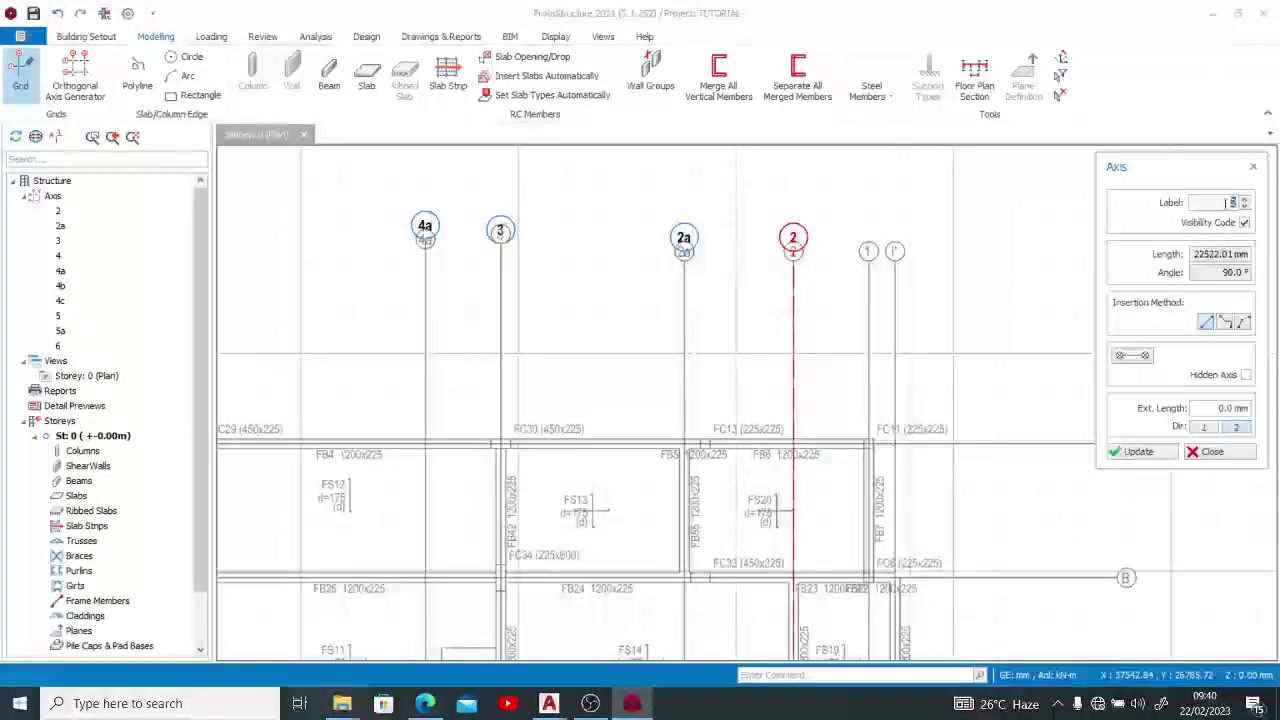
Insert a vertical grid axis labelled 1 along reference gridline 1, between its lower and upper bubbles
{"action": "scroll", "coordinate": [905, 252], "scroll_direction": "down", "scroll_amount": 5}
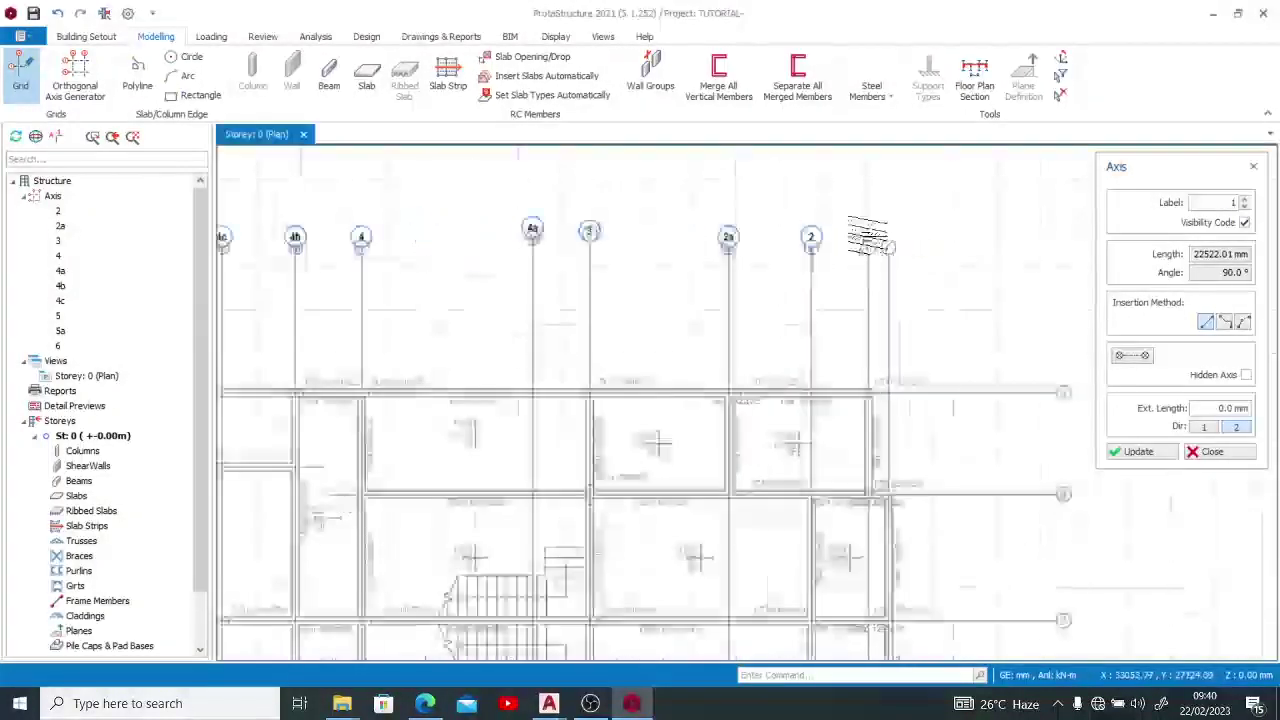
{"action": "scroll", "coordinate": [870, 572], "scroll_direction": "up", "scroll_amount": 4}
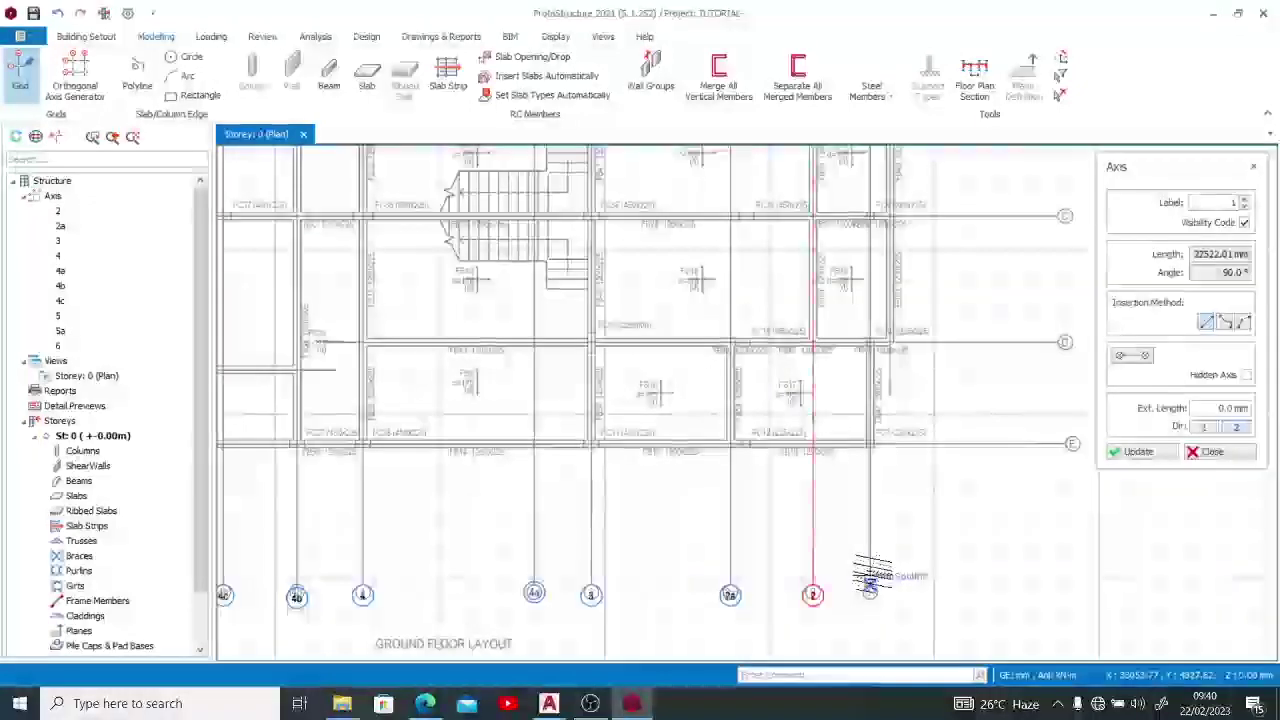
{"action": "scroll", "coordinate": [870, 590], "scroll_direction": "down", "scroll_amount": 4}
{"action": "scroll", "coordinate": [867, 275], "scroll_direction": "up", "scroll_amount": 4}
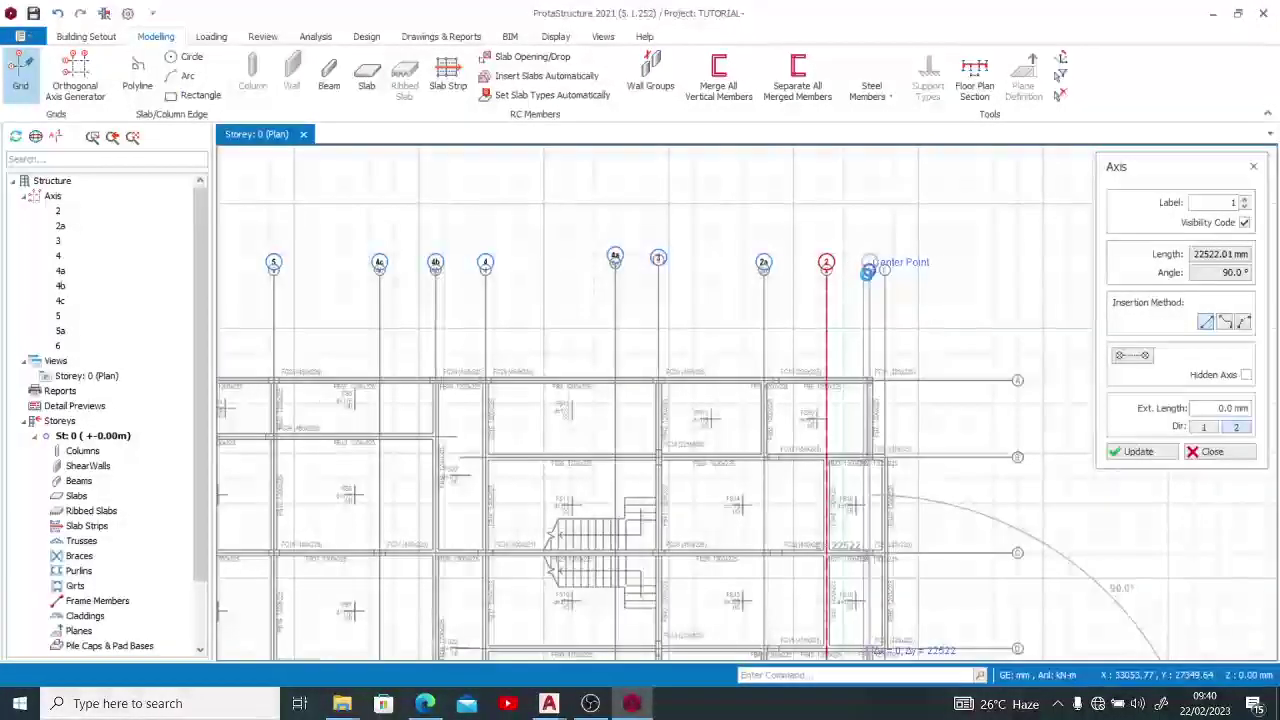
{"action": "left_click", "coordinate": [867, 272]}
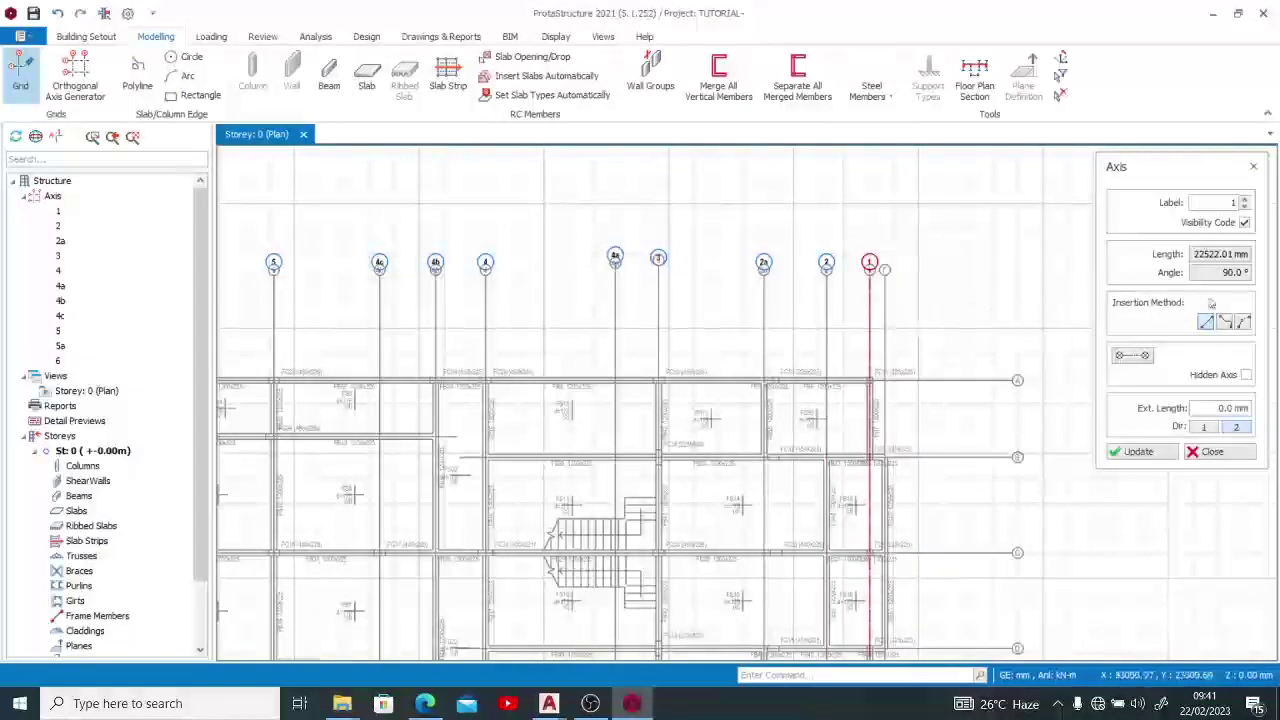
Insert a vertical grid axis labelled 1' along reference gridline 1', from its upper bubble down to the gridline's lower end point
{"action": "left_click", "coordinate": [1243, 204]}
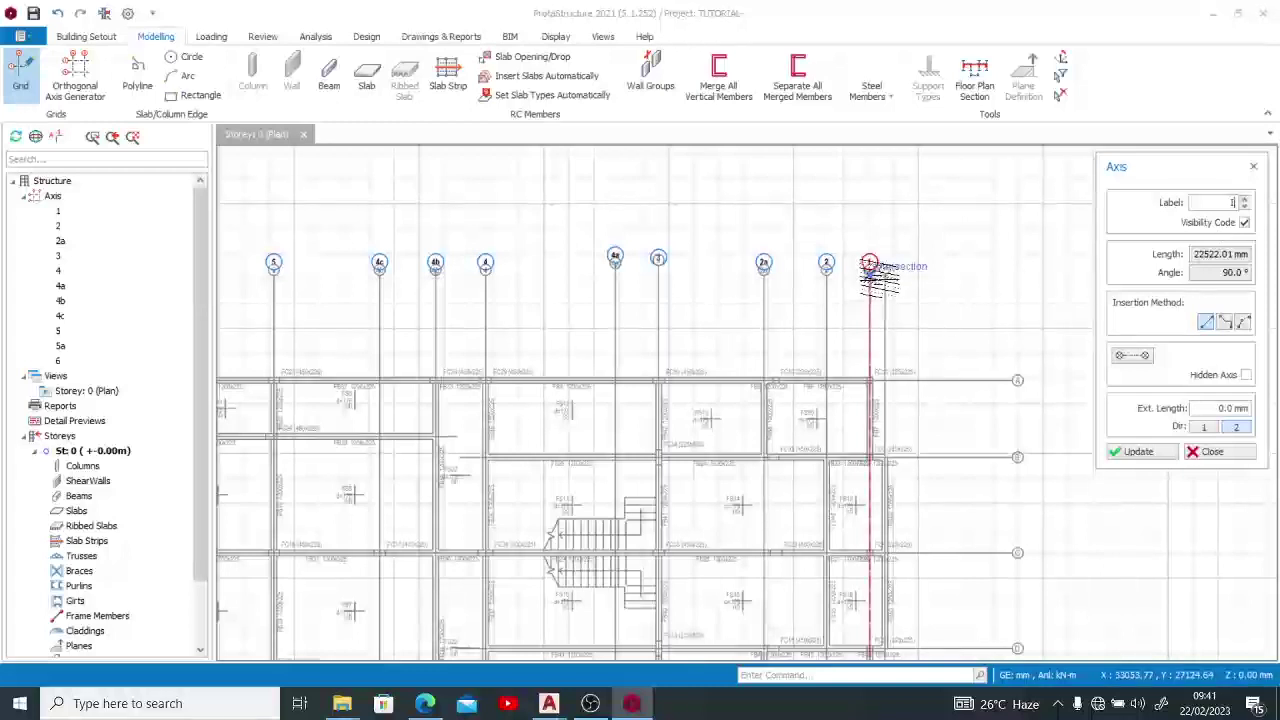
{"action": "scroll", "coordinate": [910, 205], "scroll_direction": "down", "scroll_amount": 5}
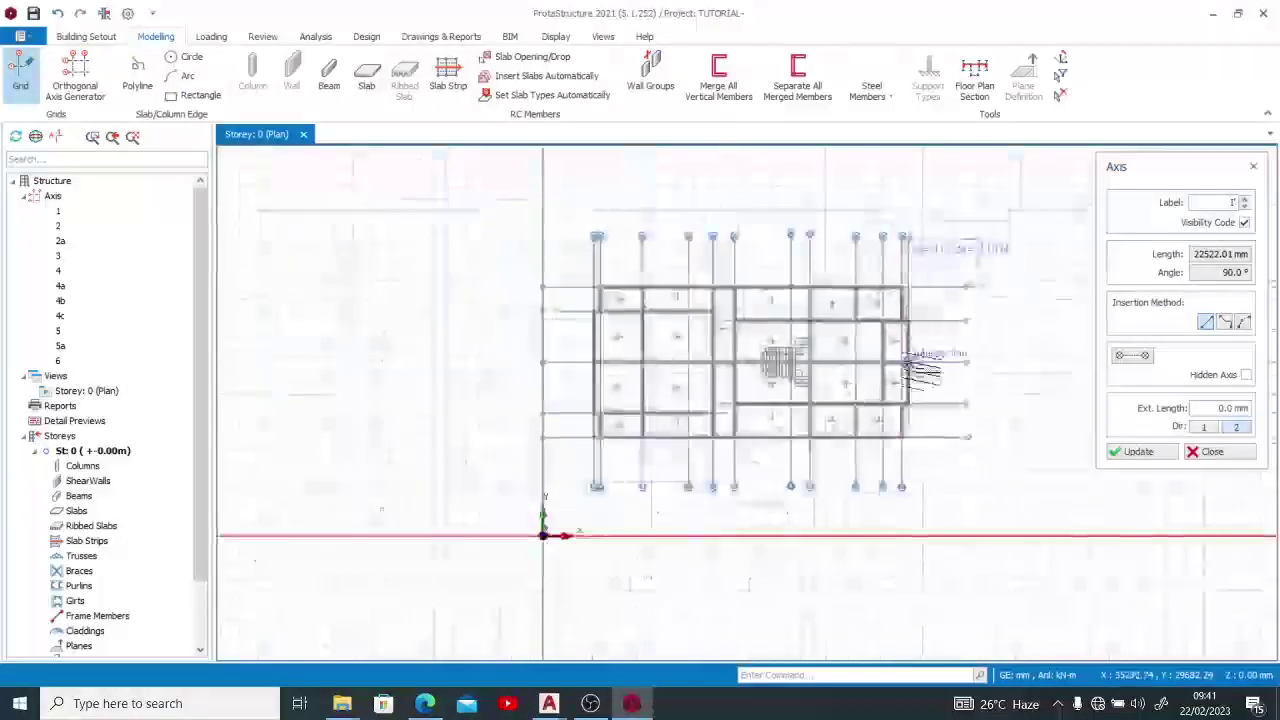
{"action": "scroll", "coordinate": [905, 420], "scroll_direction": "up", "scroll_amount": 3}
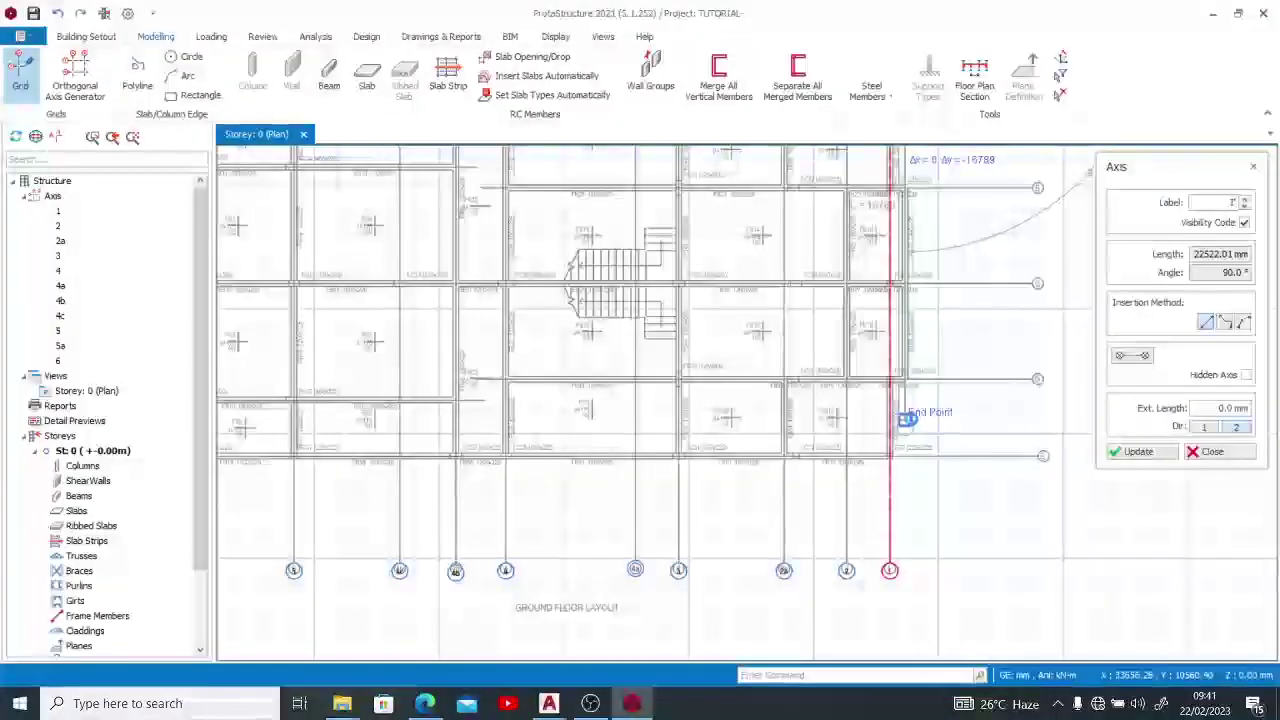
{"action": "left_click", "coordinate": [905, 418]}
Insert a horizontal grid axis labelled A along reference gridline A, about 38500 mm long, spanning the full building width
{"action": "scroll", "coordinate": [960, 450], "scroll_direction": "down", "scroll_amount": 3}
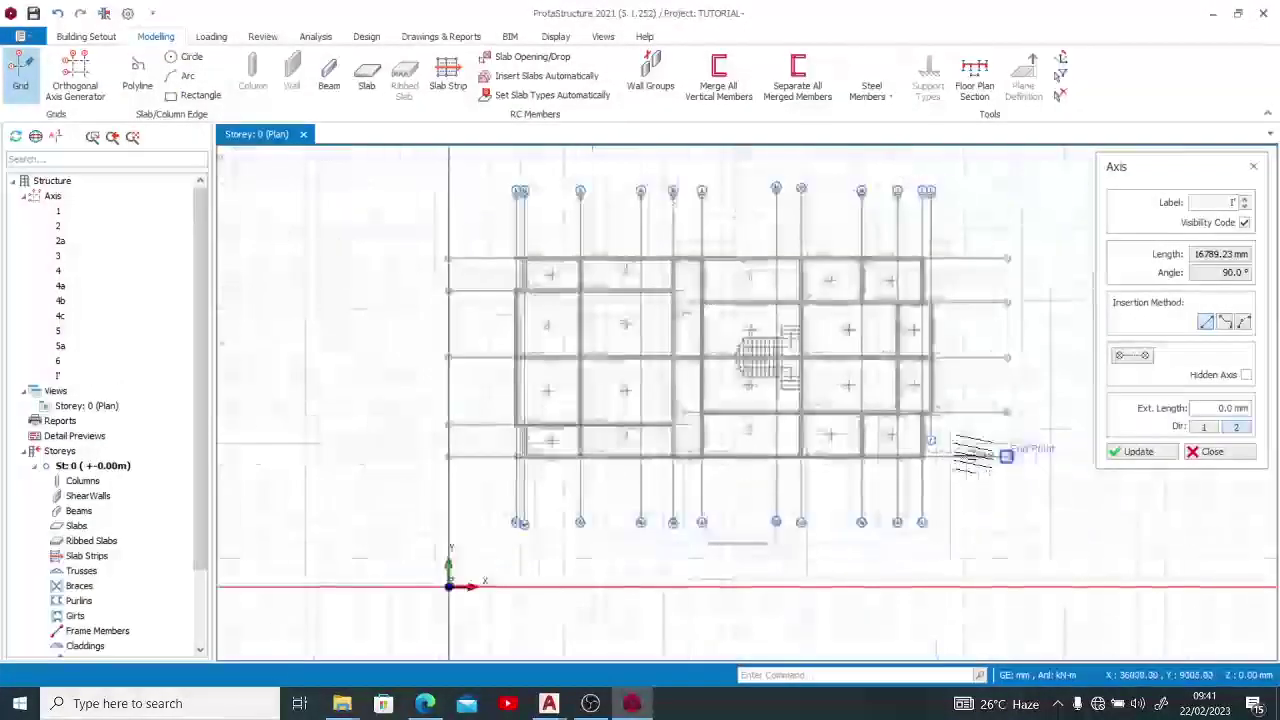
{"action": "scroll", "coordinate": [508, 300], "scroll_direction": "up", "scroll_amount": 2}
{"action": "scroll", "coordinate": [615, 285], "scroll_direction": "up", "scroll_amount": 2}
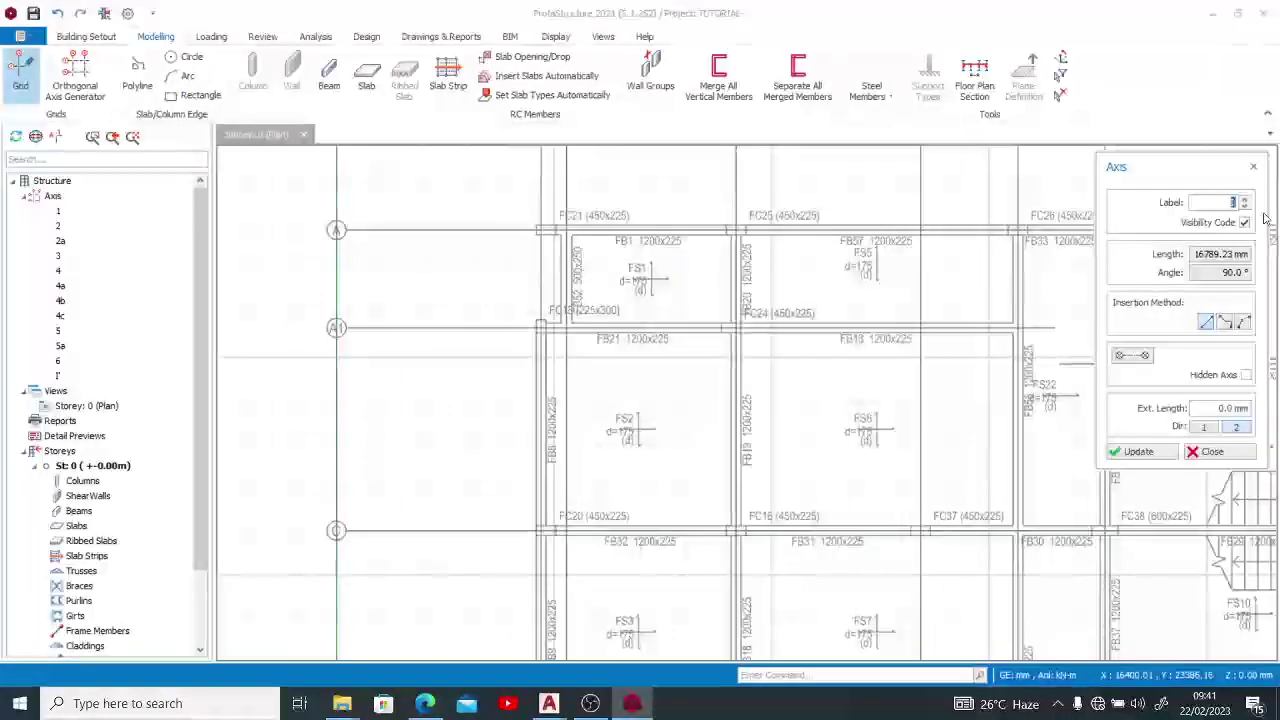
{"action": "scroll", "coordinate": [909, 243], "scroll_direction": "down", "scroll_amount": 2}
{"action": "scroll", "coordinate": [515, 265], "scroll_direction": "up", "scroll_amount": 2}
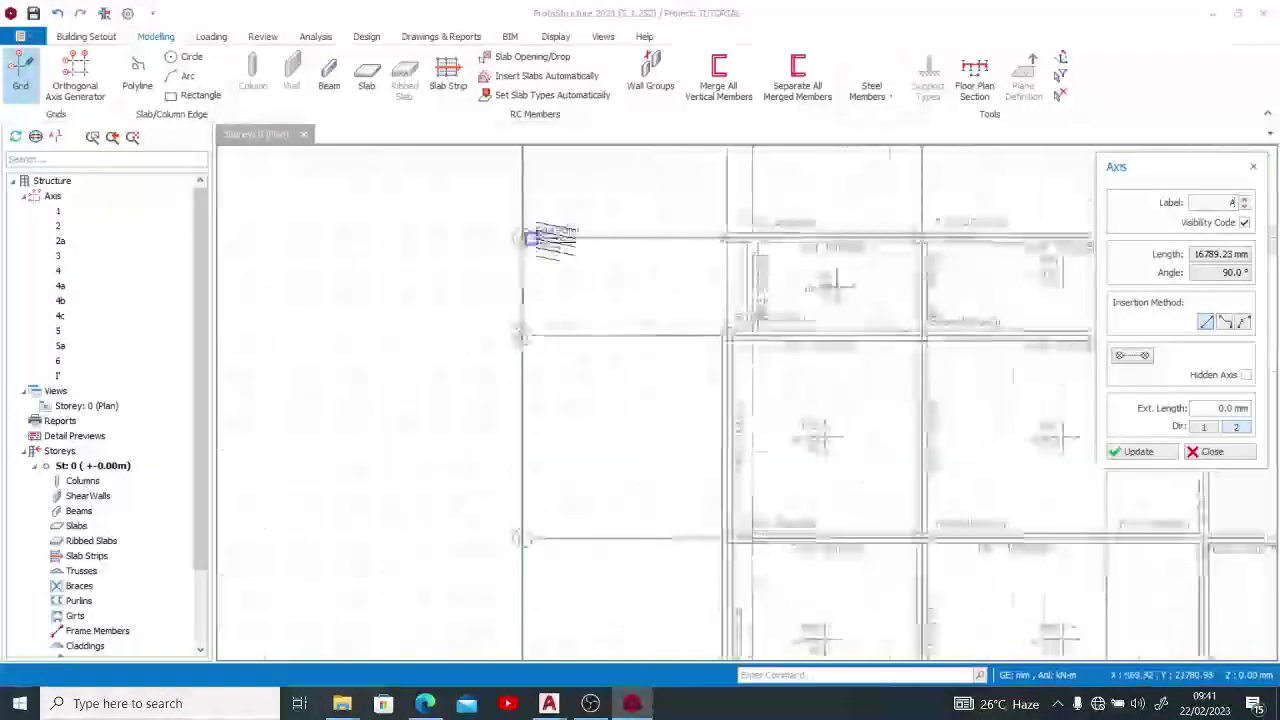
{"action": "scroll", "coordinate": [523, 237], "scroll_direction": "down", "scroll_amount": 4}
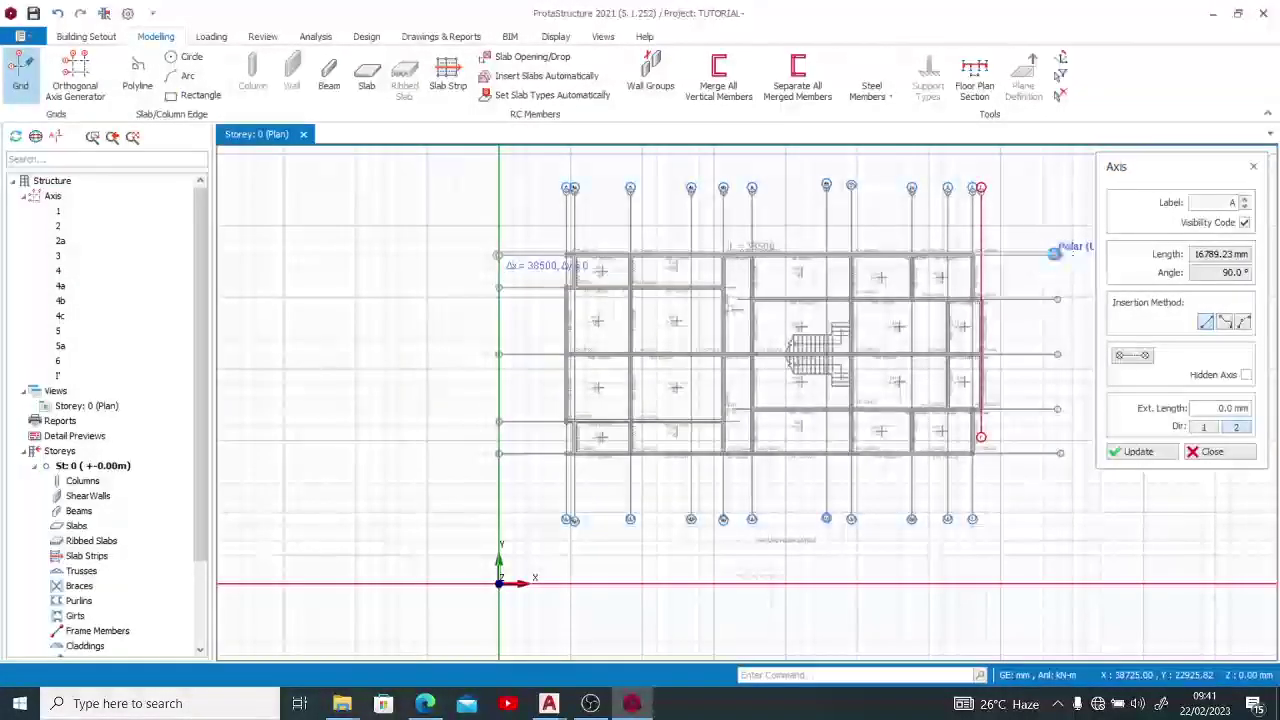
{"action": "left_click", "coordinate": [1037, 262]}
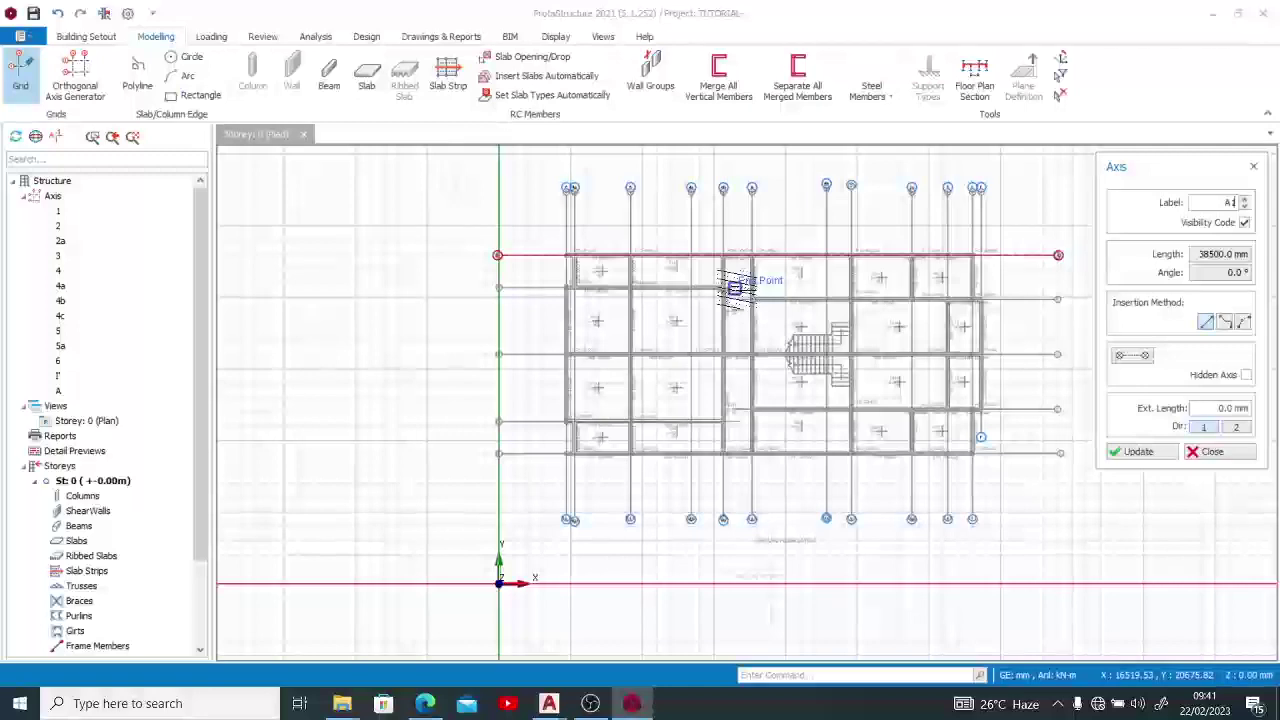
Insert a horizontal grid axis labelled A1 from reference bubble A1 across the full building width, about 38700 mm long
{"action": "left_click", "coordinate": [500, 287]}
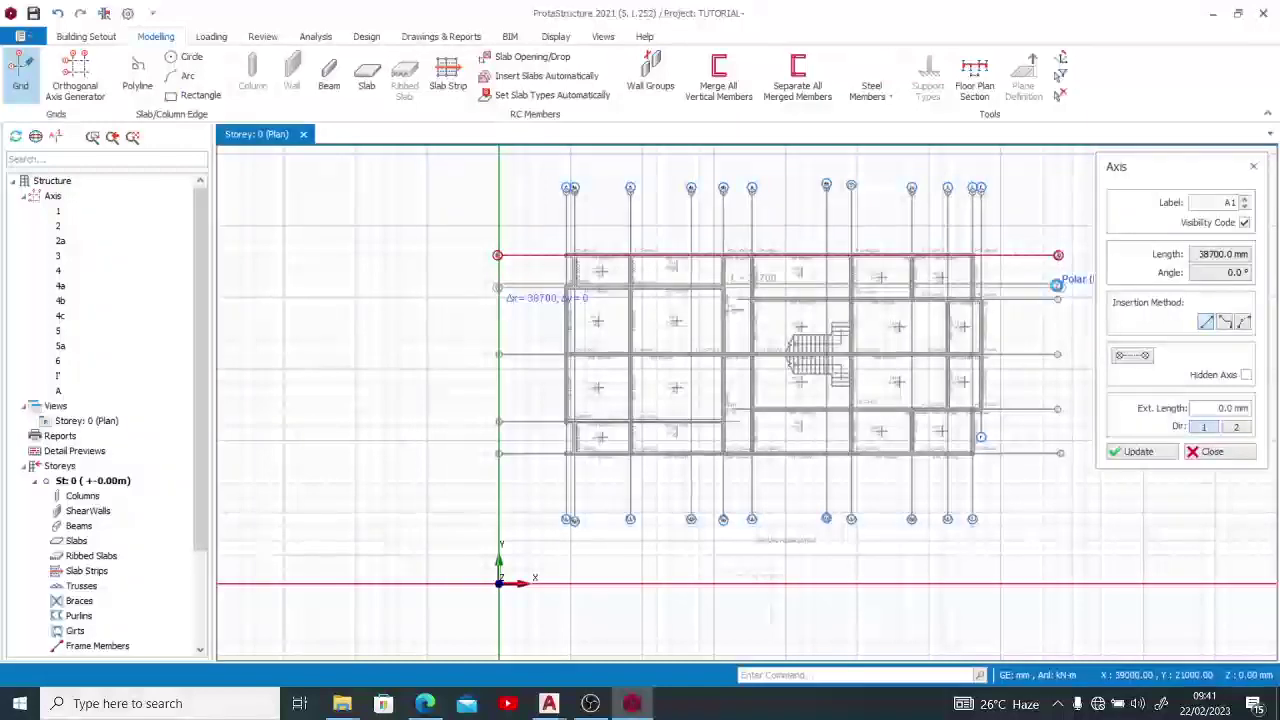
{"action": "left_click", "coordinate": [1056, 285]}
{"action": "scroll", "coordinate": [1056, 285], "scroll_direction": "up", "scroll_amount": 5}
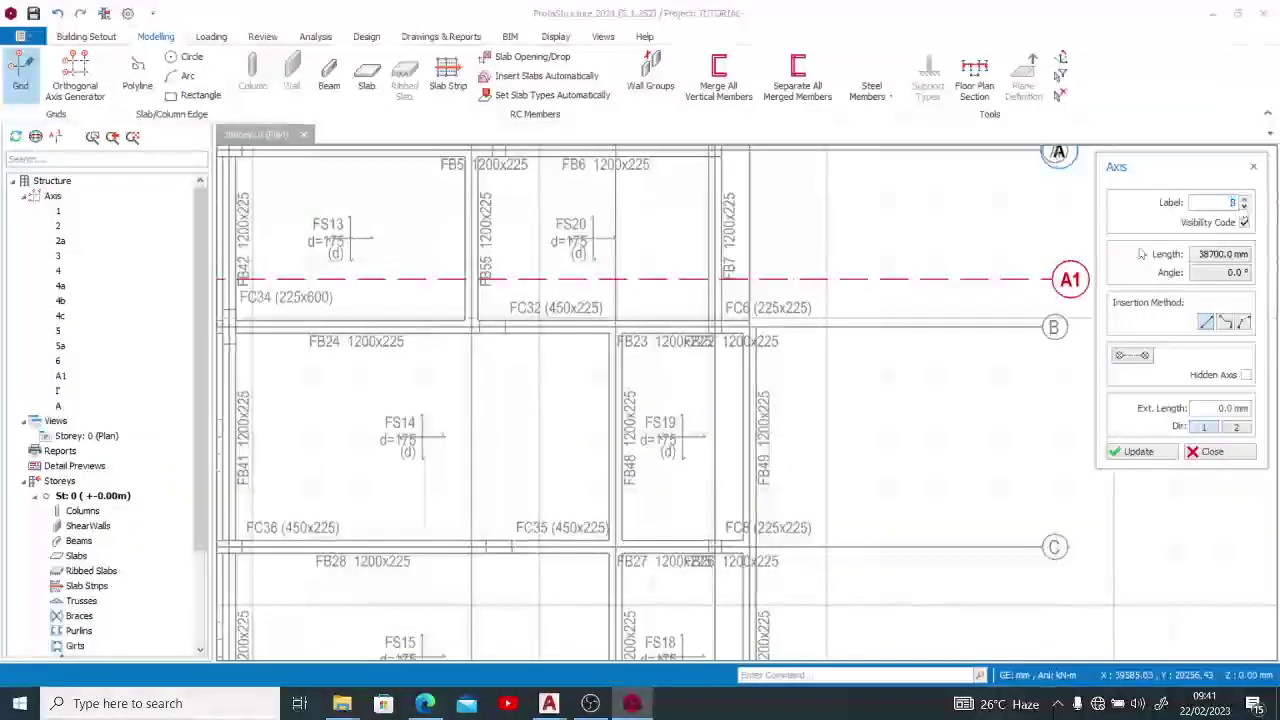
Insert a horizontal grid axis labelled B along reference gridline B to its bubble, about 22300 mm long
{"action": "scroll", "coordinate": [700, 345], "scroll_direction": "down", "scroll_amount": 5}
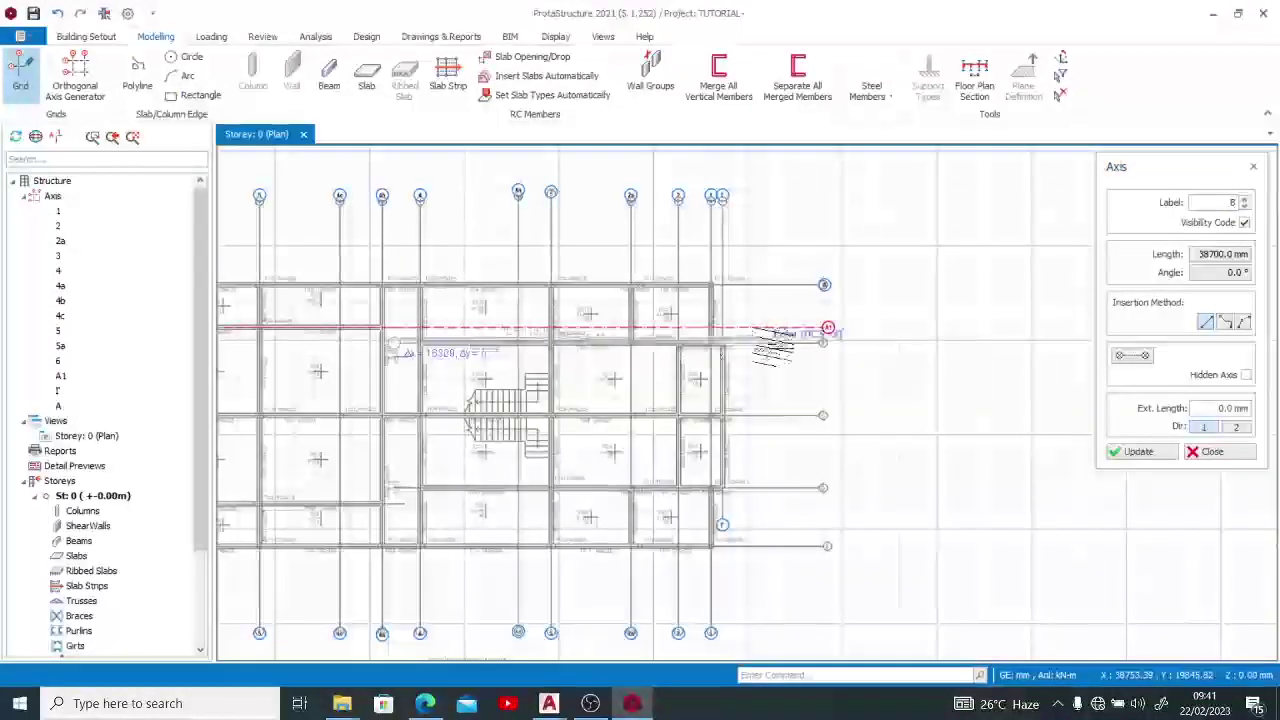
{"action": "scroll", "coordinate": [822, 342], "scroll_direction": "up", "scroll_amount": 5}
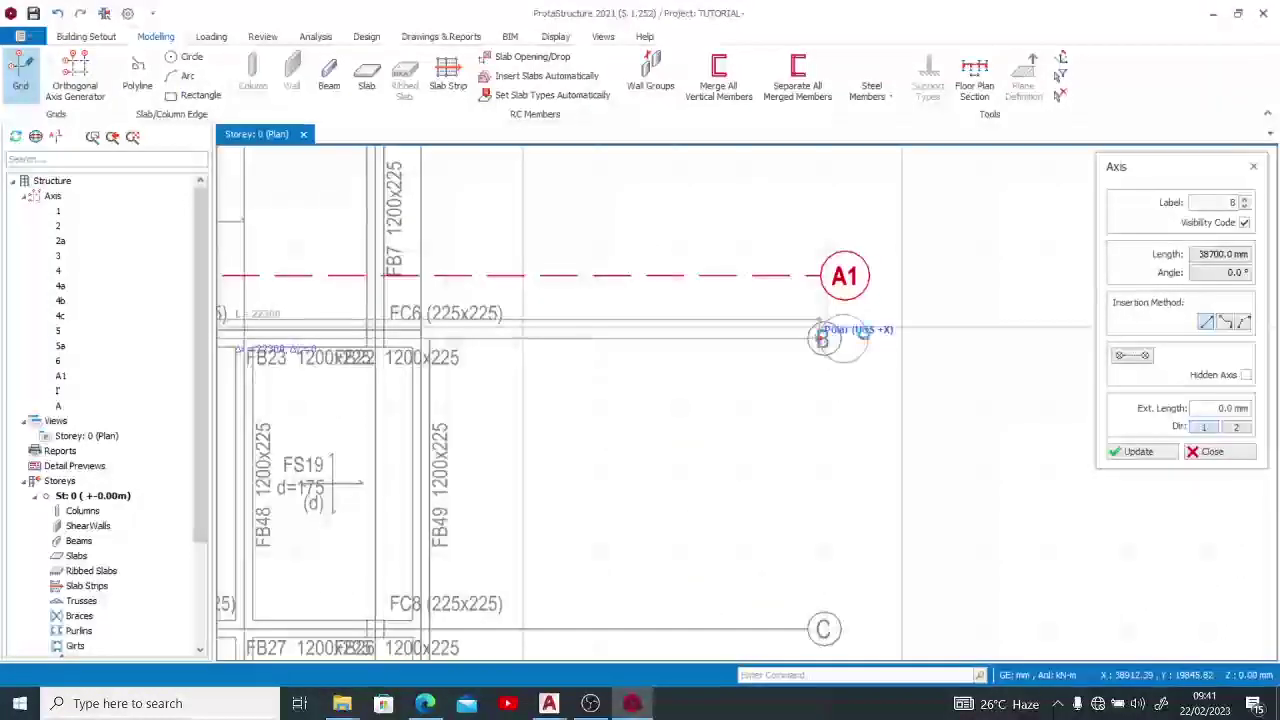
{"action": "left_click", "coordinate": [822, 338]}
Insert a horizontal grid axis labelled C along reference gridline C, between the bubbles at its two ends
{"action": "scroll", "coordinate": [900, 340], "scroll_direction": "down", "scroll_amount": 3}
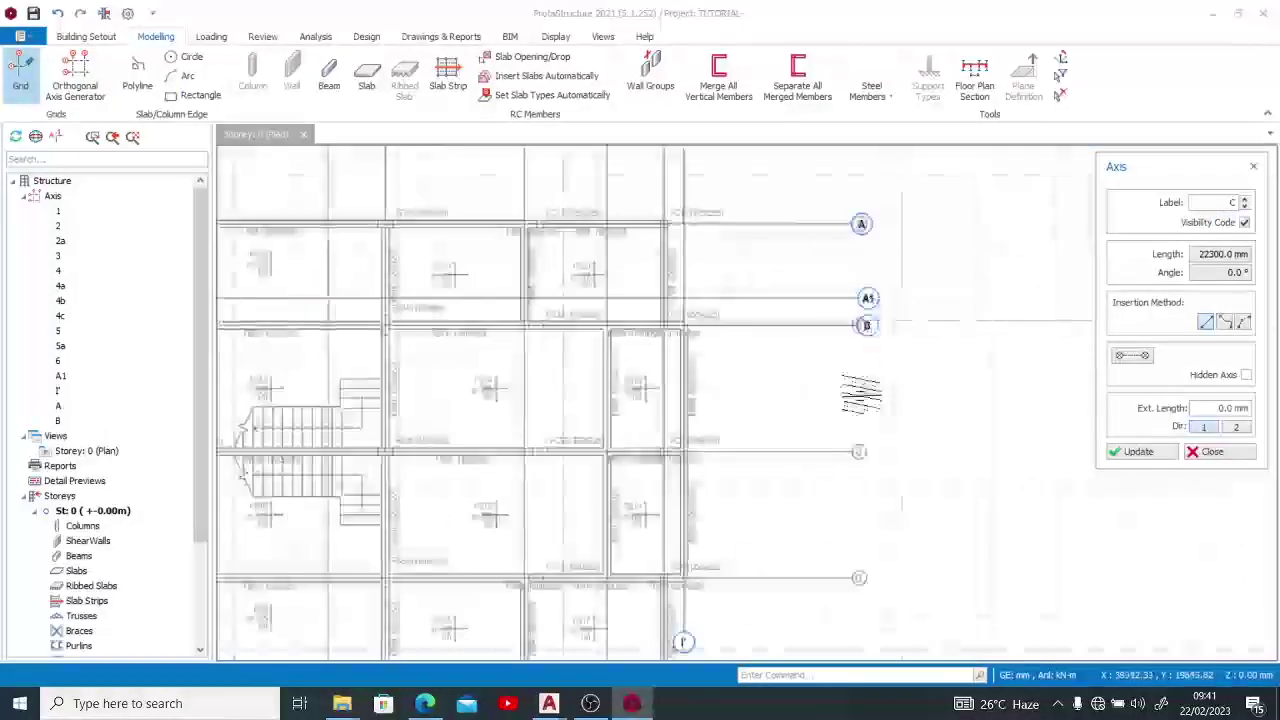
{"action": "scroll", "coordinate": [866, 457], "scroll_direction": "down", "scroll_amount": 3}
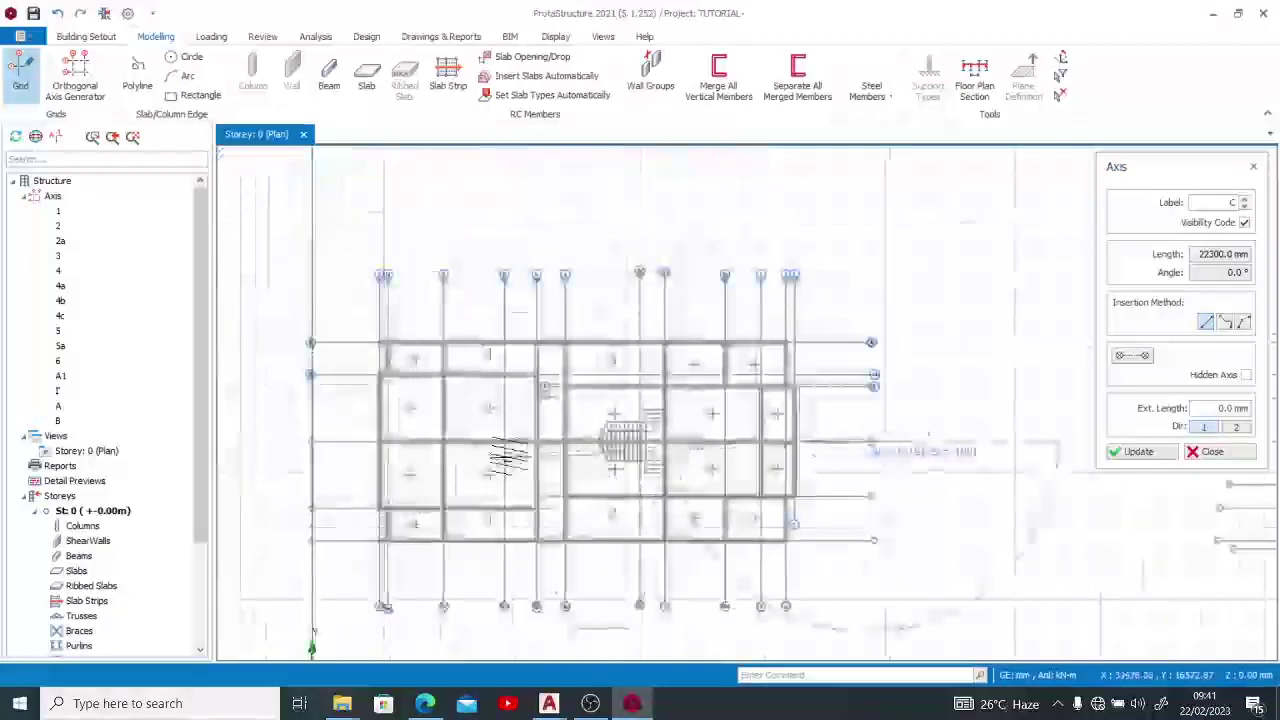
{"action": "left_click", "coordinate": [312, 441]}
{"action": "scroll", "coordinate": [312, 441], "scroll_direction": "up", "scroll_amount": 5}
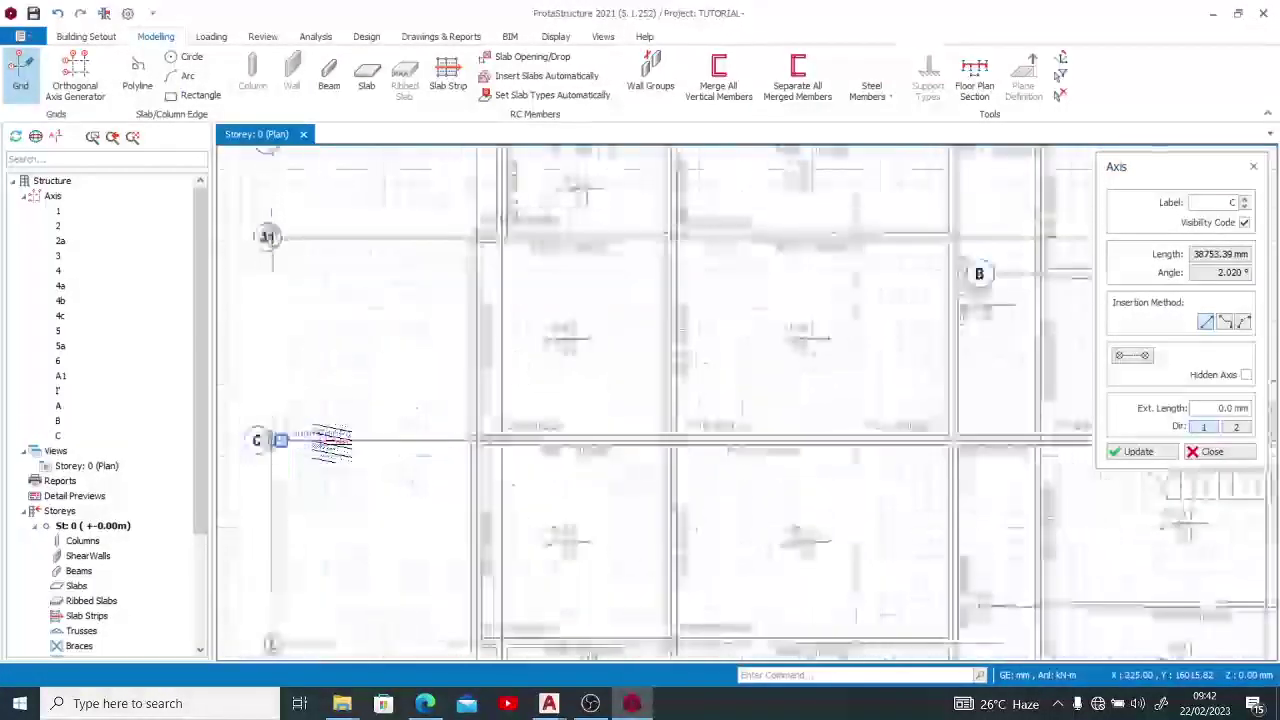
Insert a horizontal grid axis labelled D from reference bubble D across the full building width, about 38400 mm long
{"action": "scroll", "coordinate": [255, 440], "scroll_direction": "down", "scroll_amount": 5}
{"action": "scroll", "coordinate": [345, 510], "scroll_direction": "up", "scroll_amount": 5}
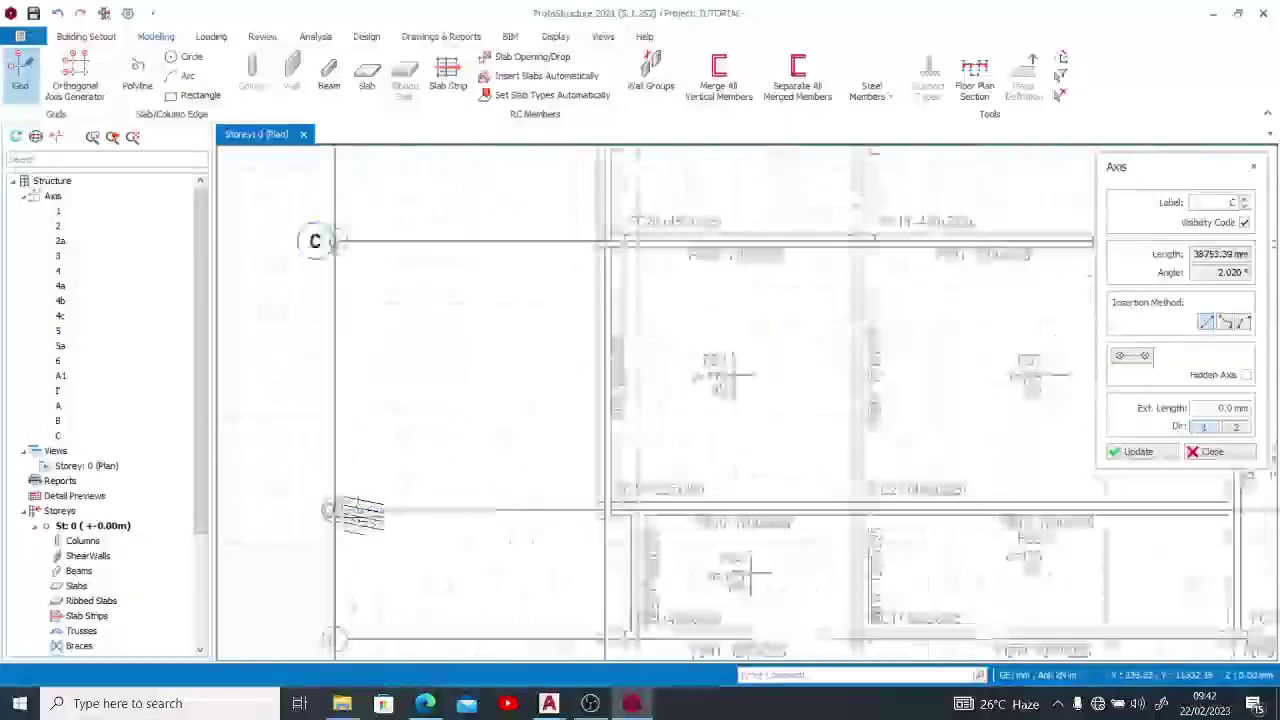
{"action": "scroll", "coordinate": [830, 455], "scroll_direction": "down", "scroll_amount": 5}
{"action": "scroll", "coordinate": [846, 449], "scroll_direction": "up", "scroll_amount": 5}
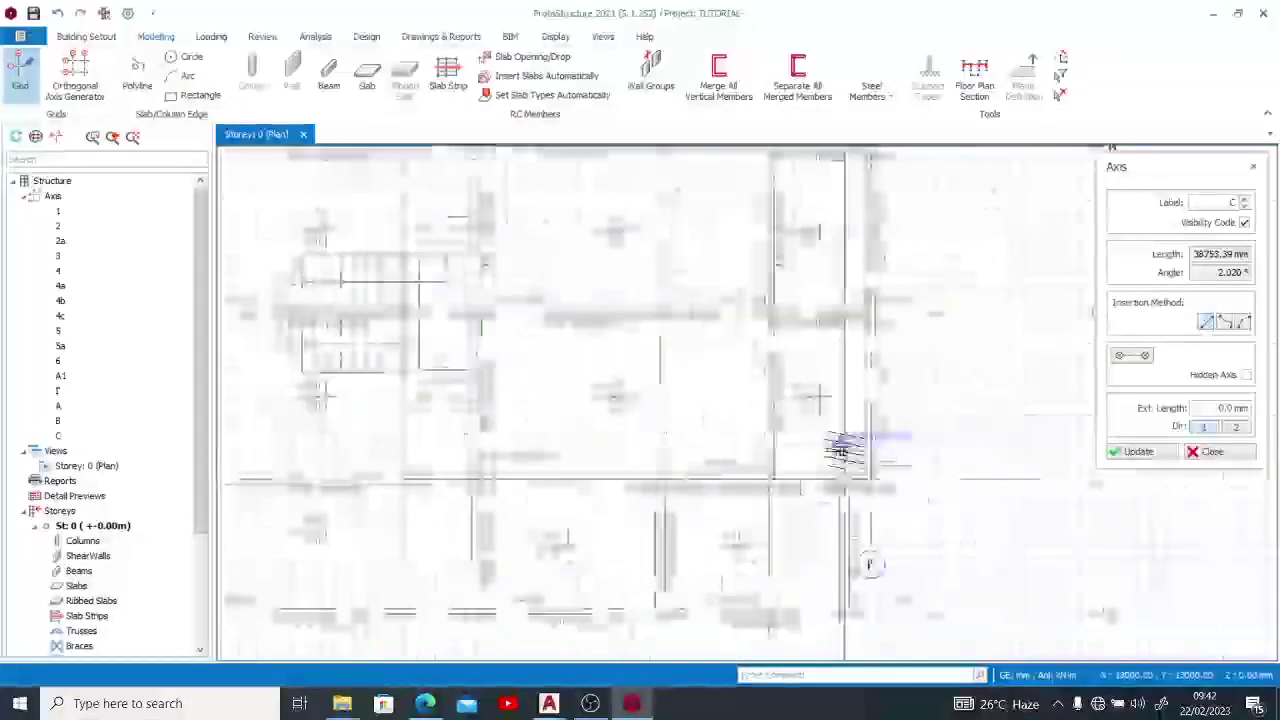
{"action": "scroll", "coordinate": [1093, 480], "scroll_direction": "down", "scroll_amount": 5}
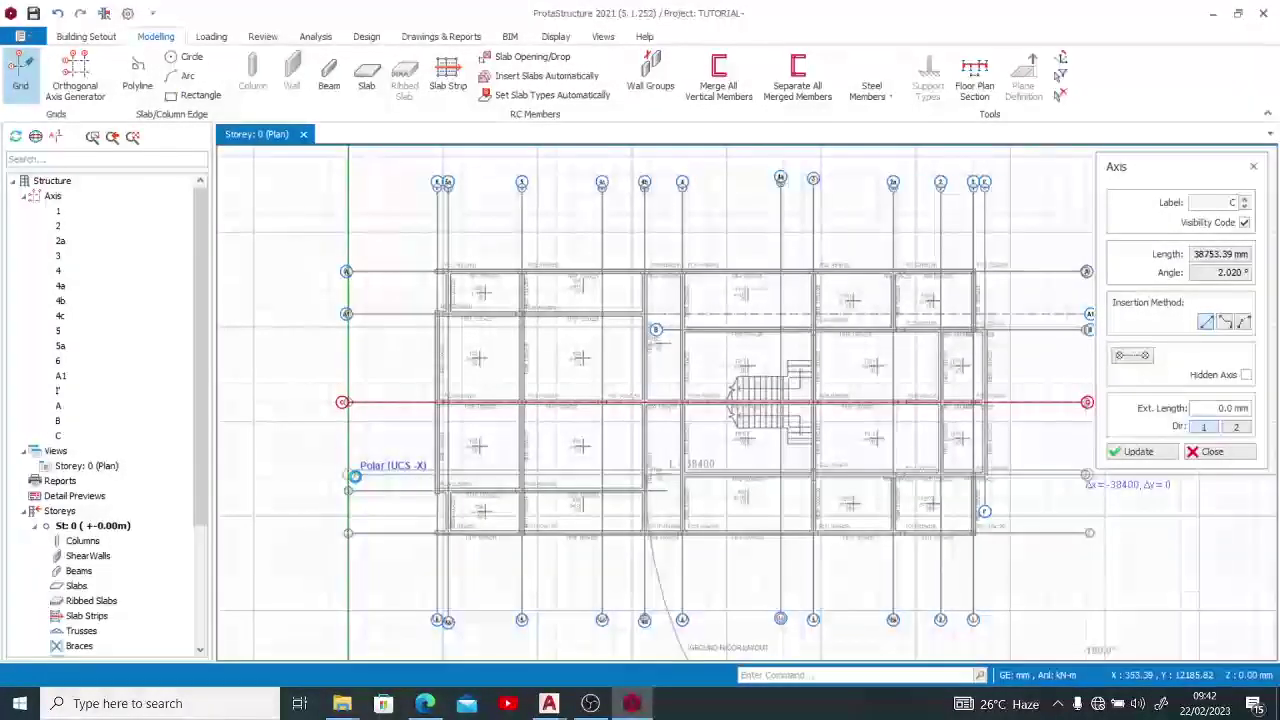
{"action": "left_click", "coordinate": [354, 476]}
{"action": "scroll", "coordinate": [354, 476], "scroll_direction": "up", "scroll_amount": 5}
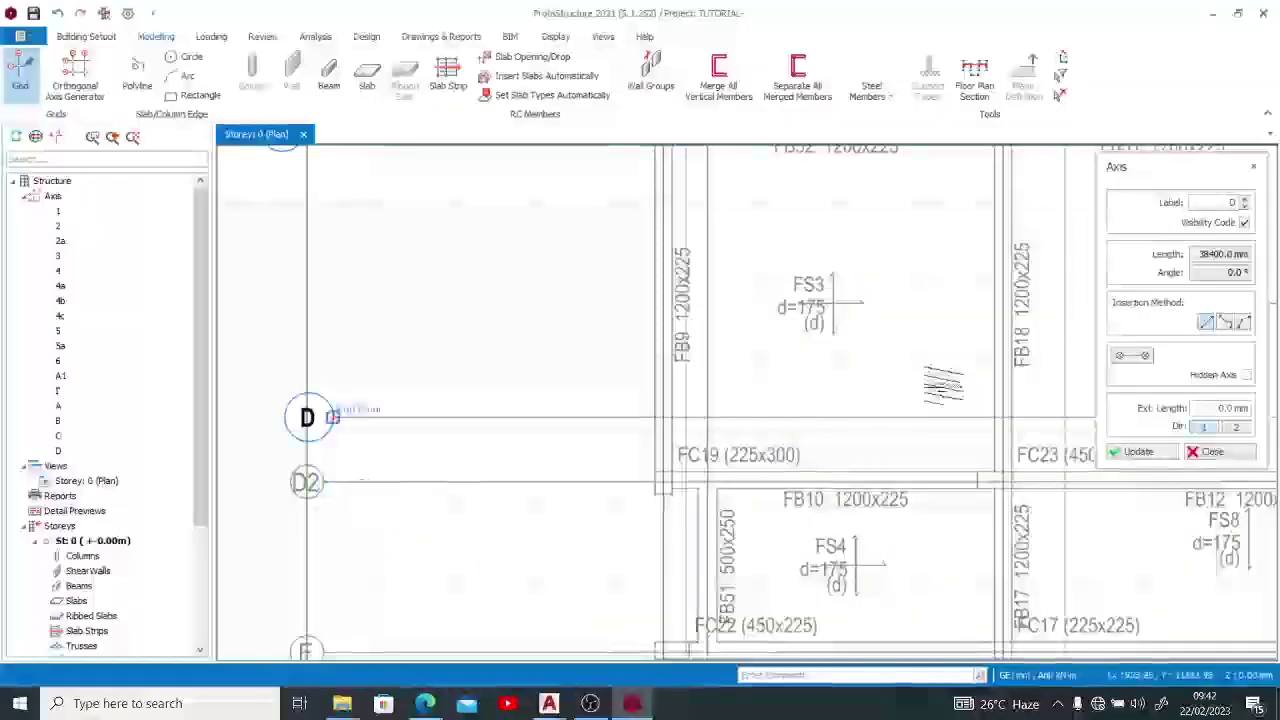
Insert a horizontal grid axis labelled D2 from reference bubble D2 across the full building width, about 38900 mm long
{"action": "left_click", "coordinate": [1234, 202]}
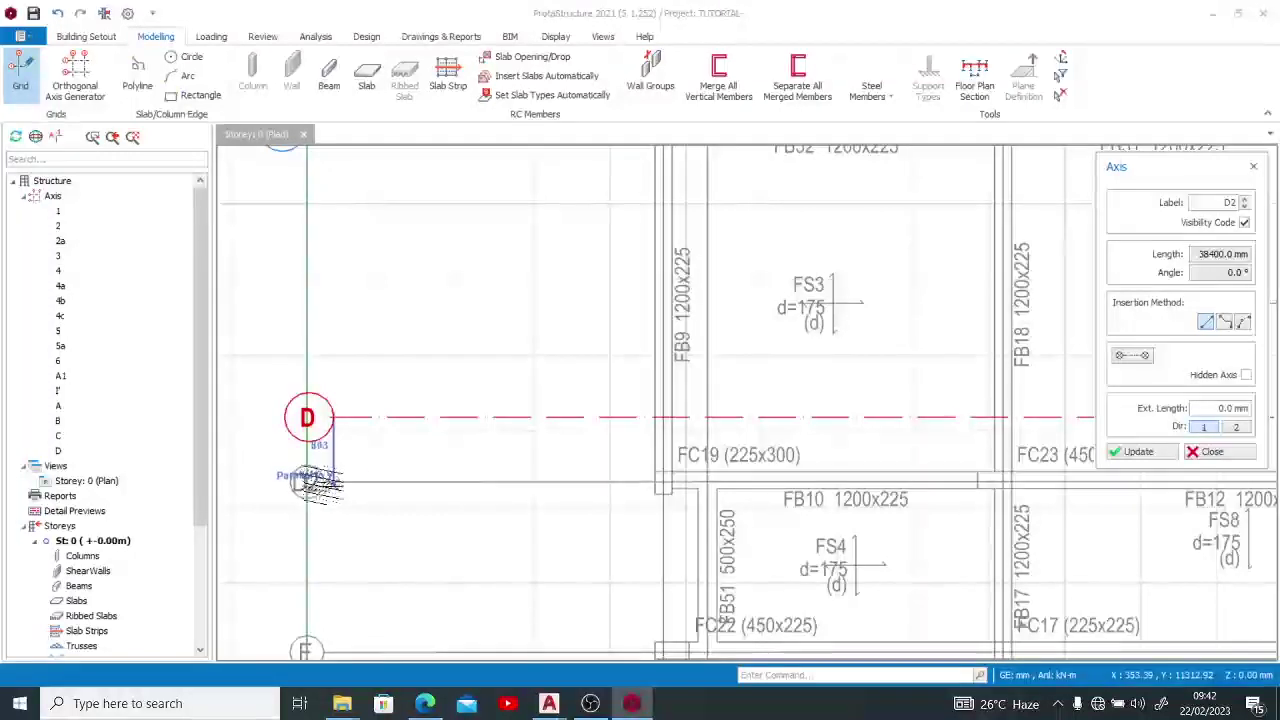
{"action": "key", "text": "Escape"}
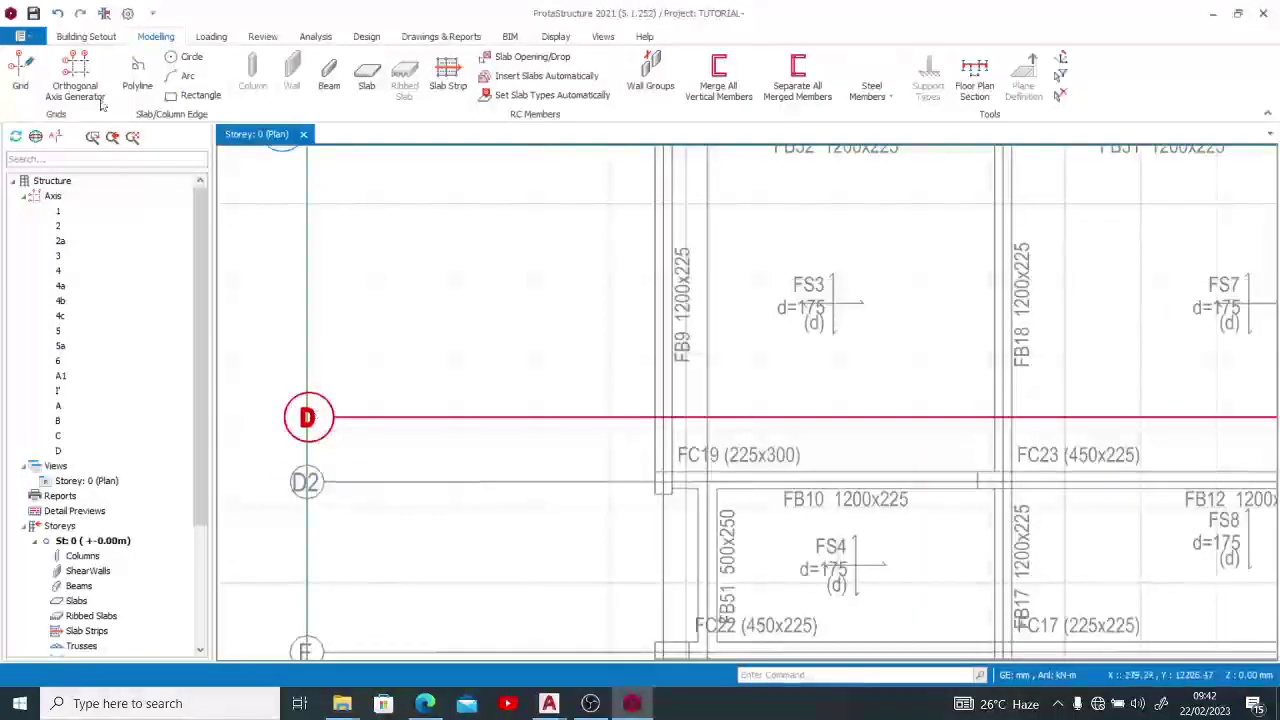
{"action": "left_click", "coordinate": [14, 75]}
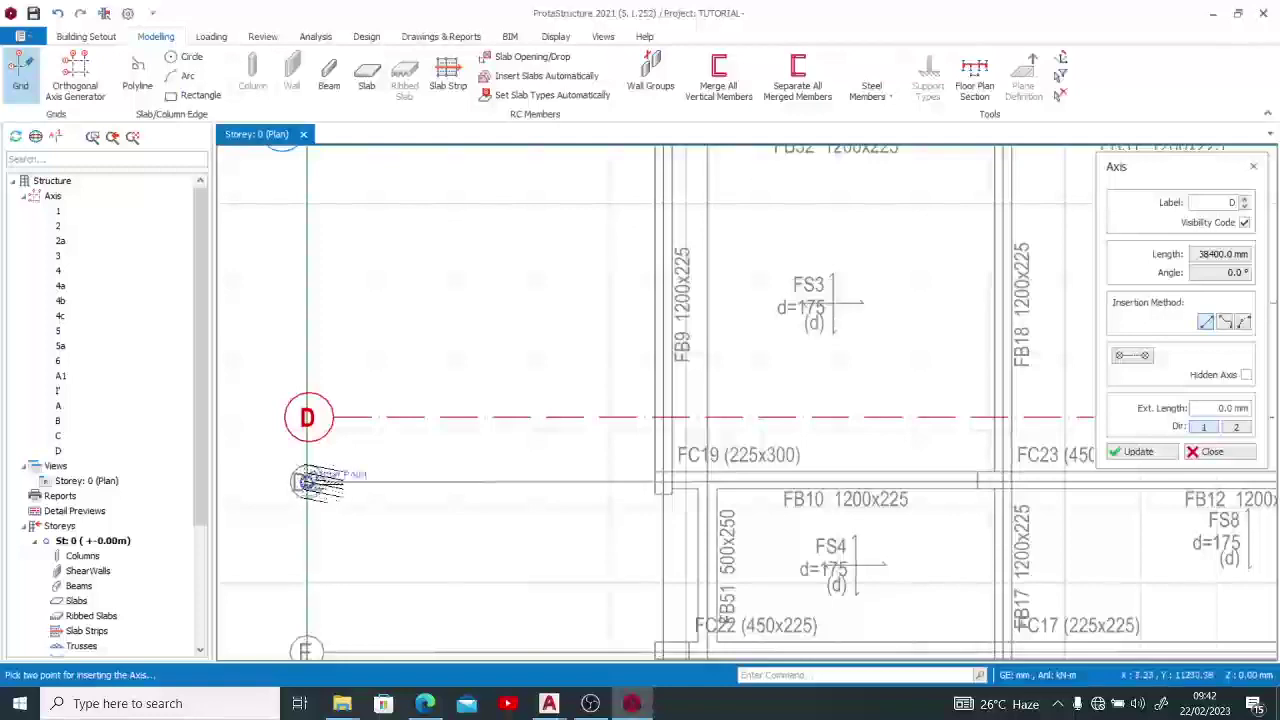
{"action": "scroll", "coordinate": [318, 482], "scroll_direction": "down", "scroll_amount": 4}
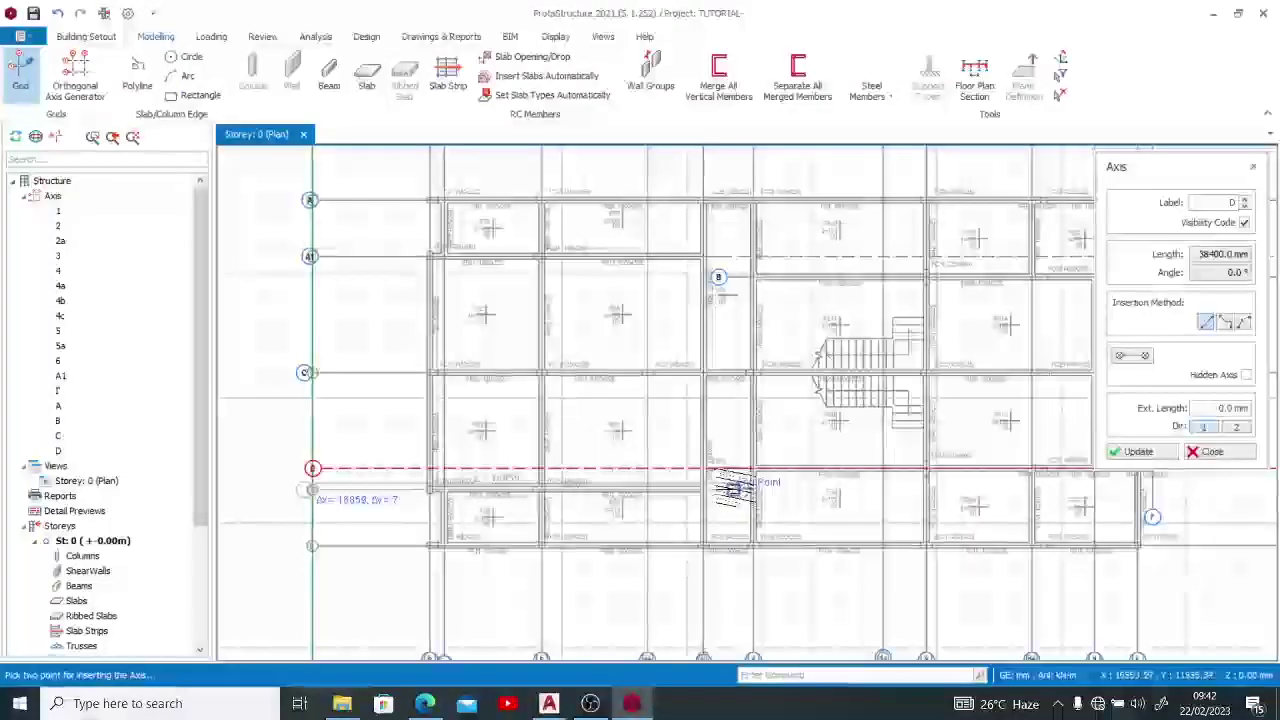
{"action": "scroll", "coordinate": [735, 488], "scroll_direction": "down", "scroll_amount": 3}
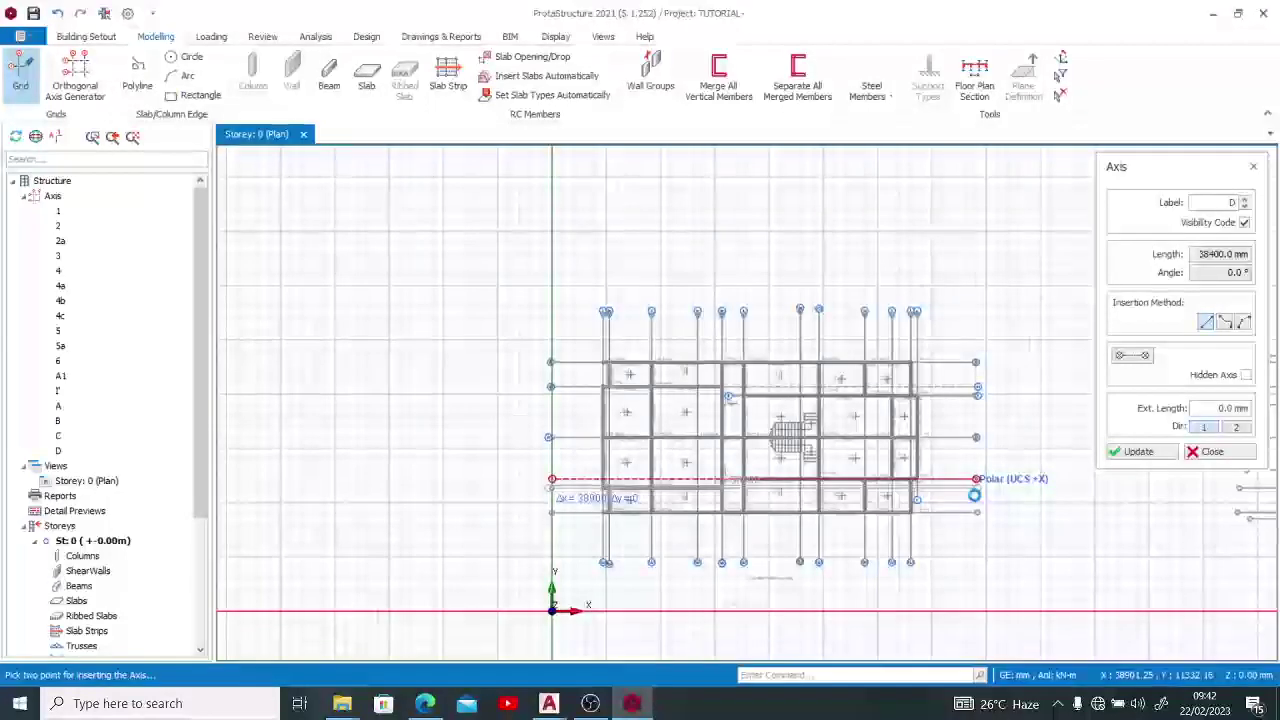
{"action": "left_click", "coordinate": [974, 495]}
{"action": "scroll", "coordinate": [978, 512], "scroll_direction": "up", "scroll_amount": 4}
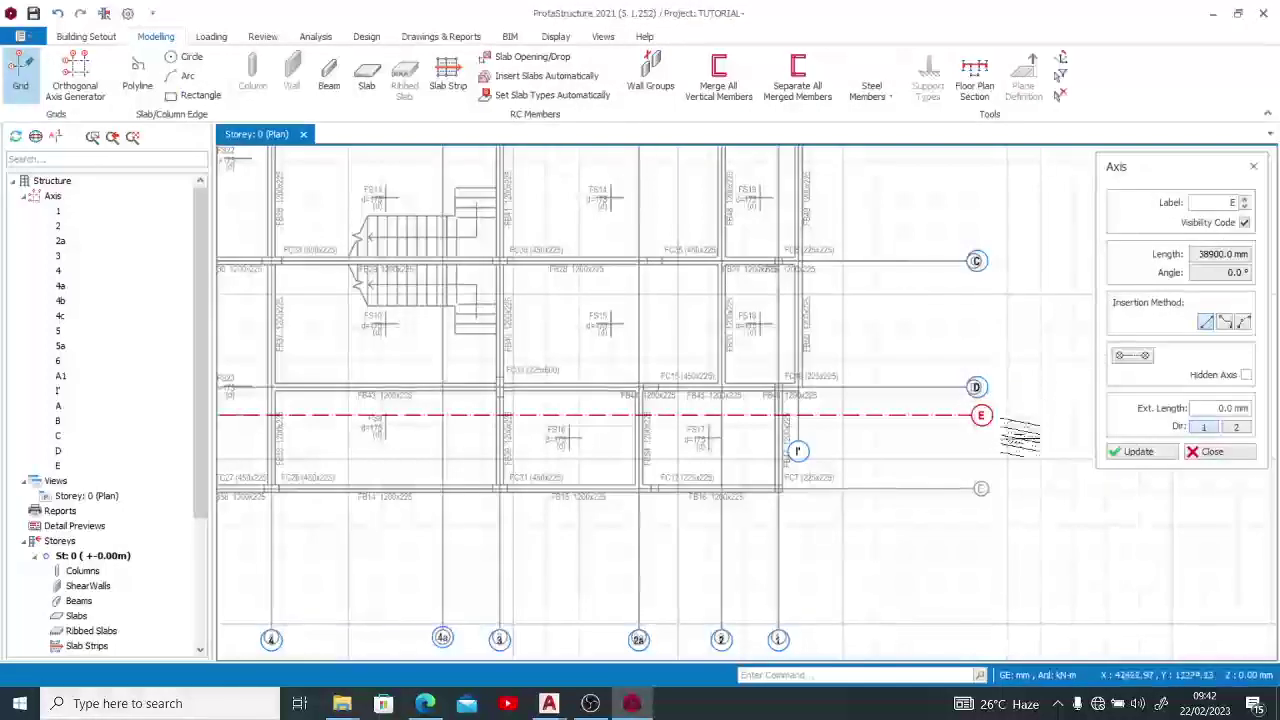
{"action": "left_click", "coordinate": [1231, 202]}
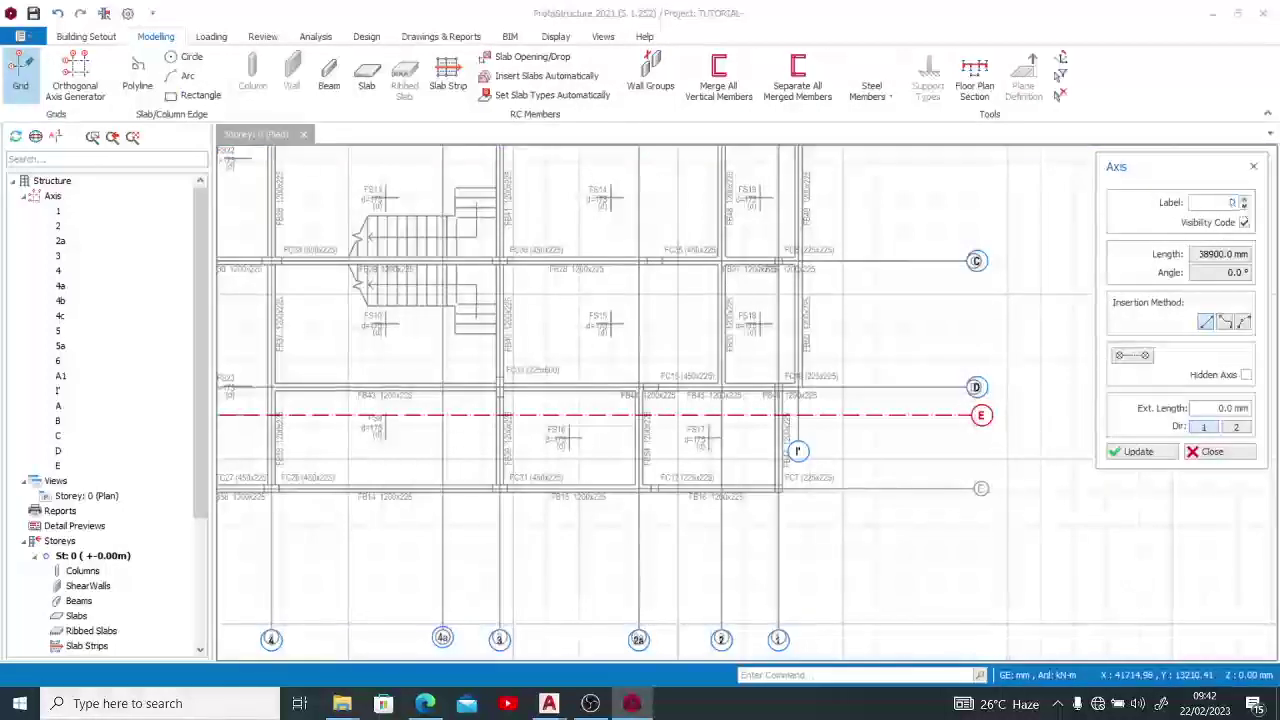
{"action": "left_click", "coordinate": [1130, 452]}
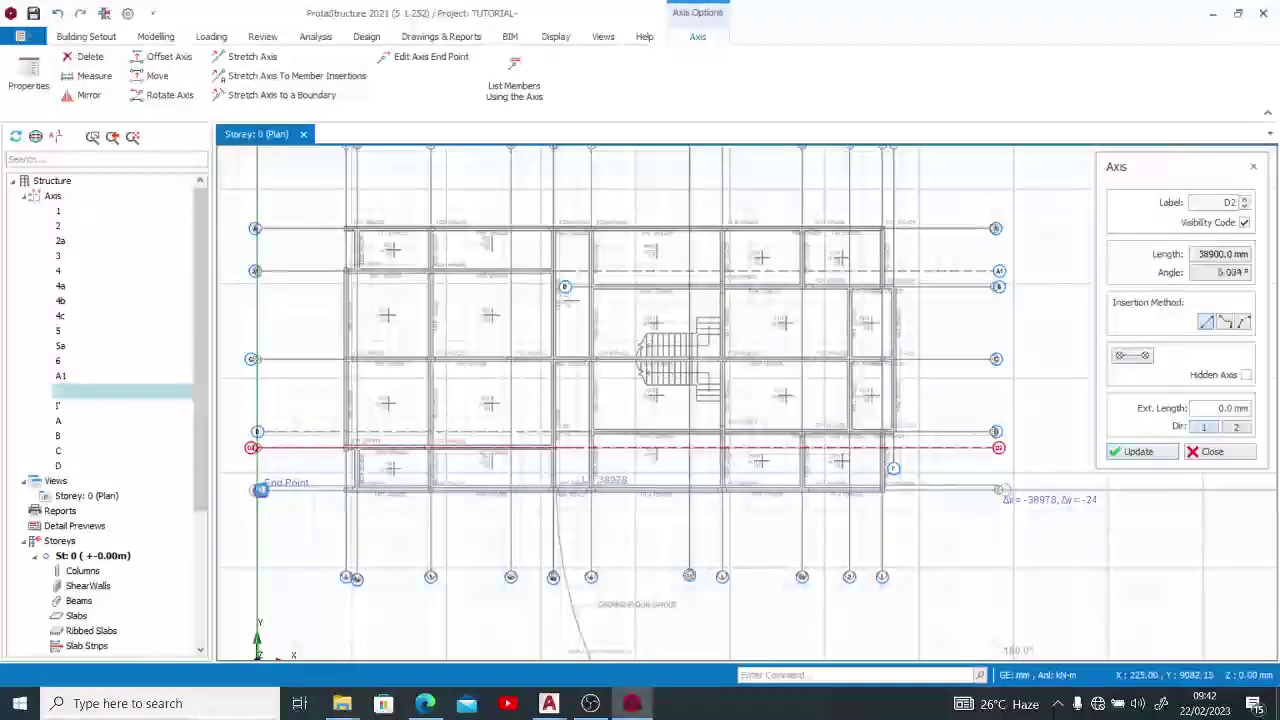
Insert a grid axis along the lowest horizontal reference gridline, between its two end bubbles, about 38978 mm long
{"action": "left_click", "coordinate": [260, 490]}
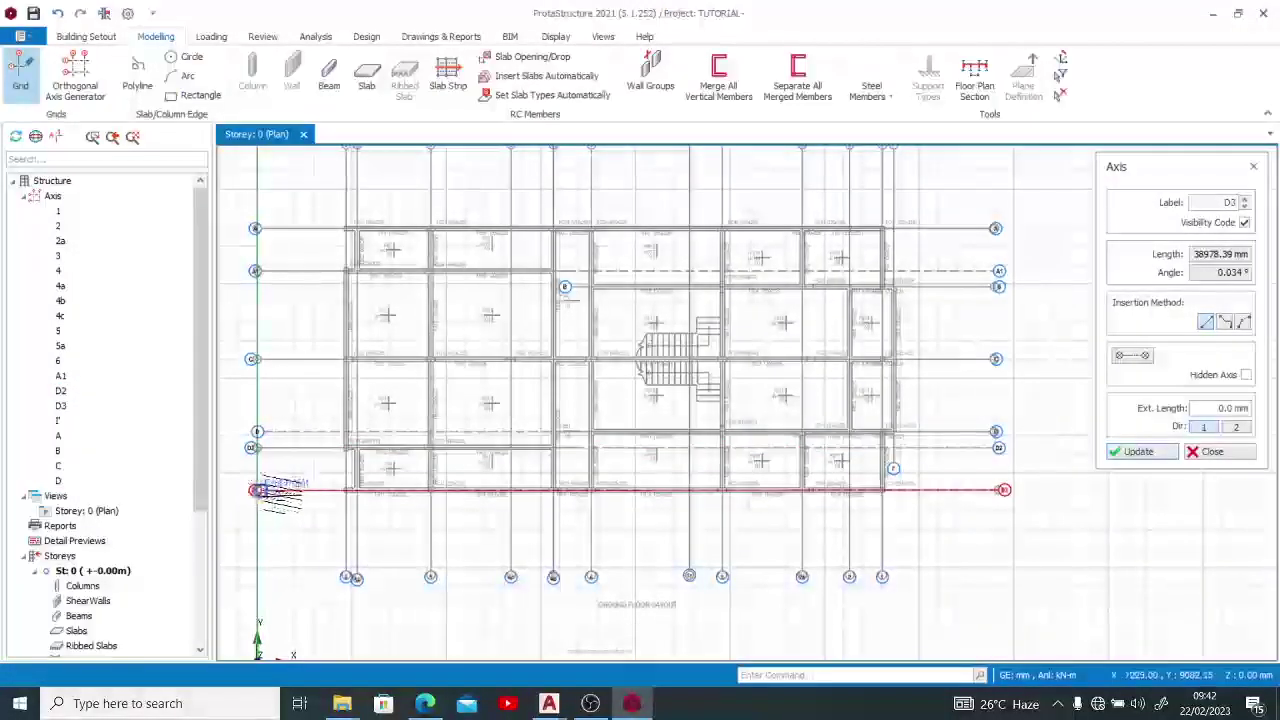